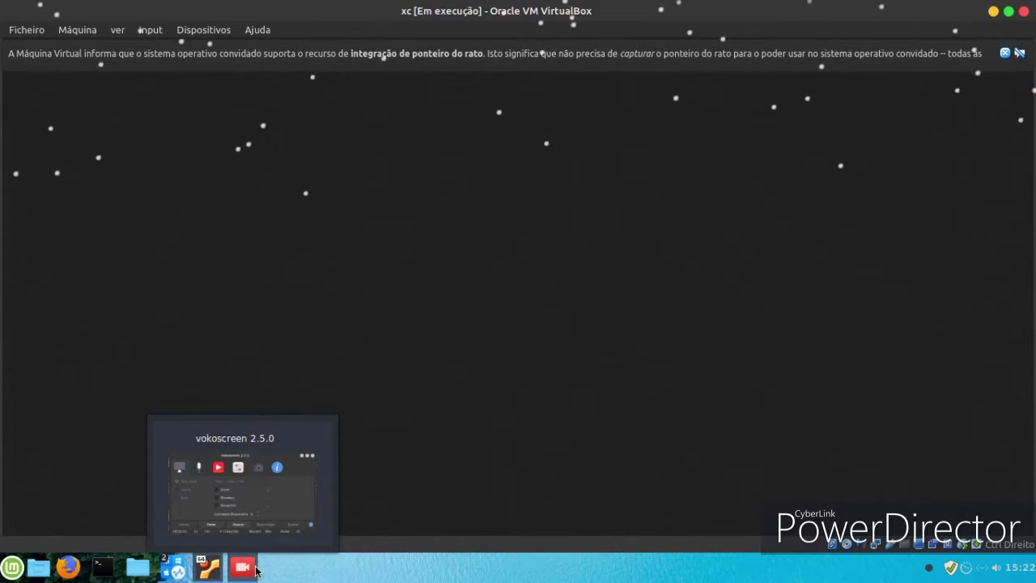
- Close the Welcome to Linux Lite window and launch the Image Editor from the Graphics applications
left_click(256, 571)
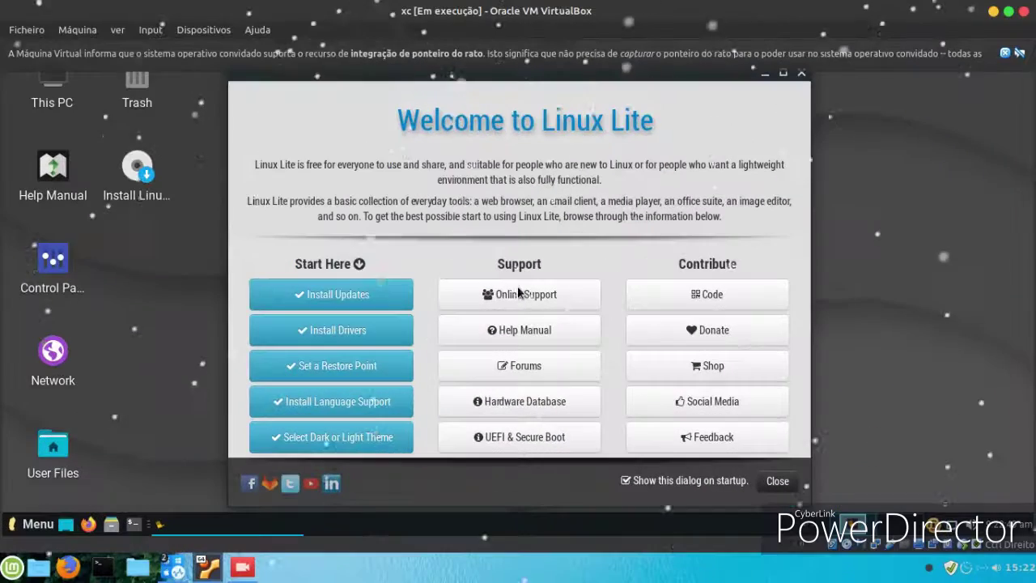
left_click(801, 74)
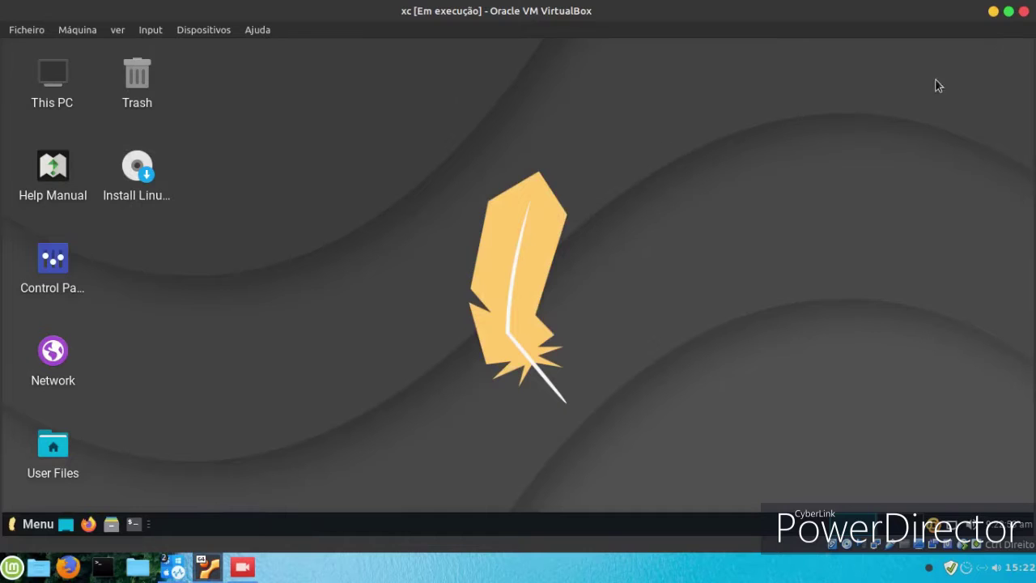
left_click(19, 525)
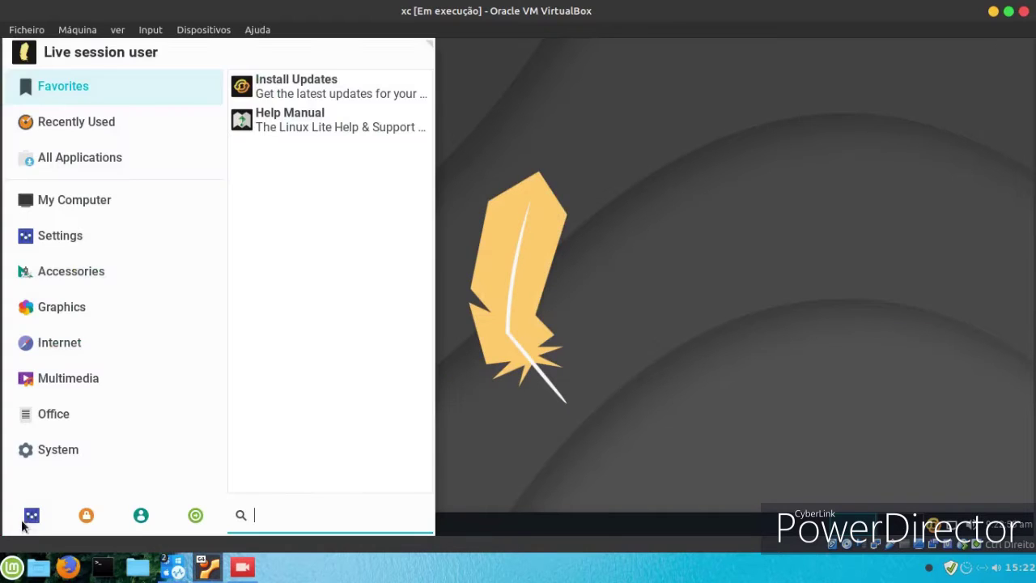
left_click(90, 194)
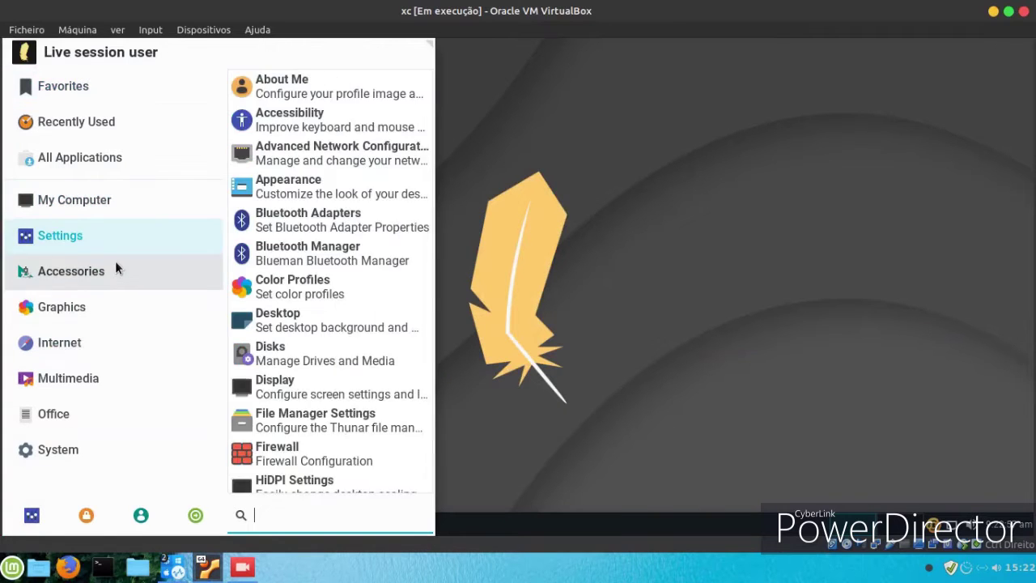
mouse_move(115, 268)
mouse_move(103, 307)
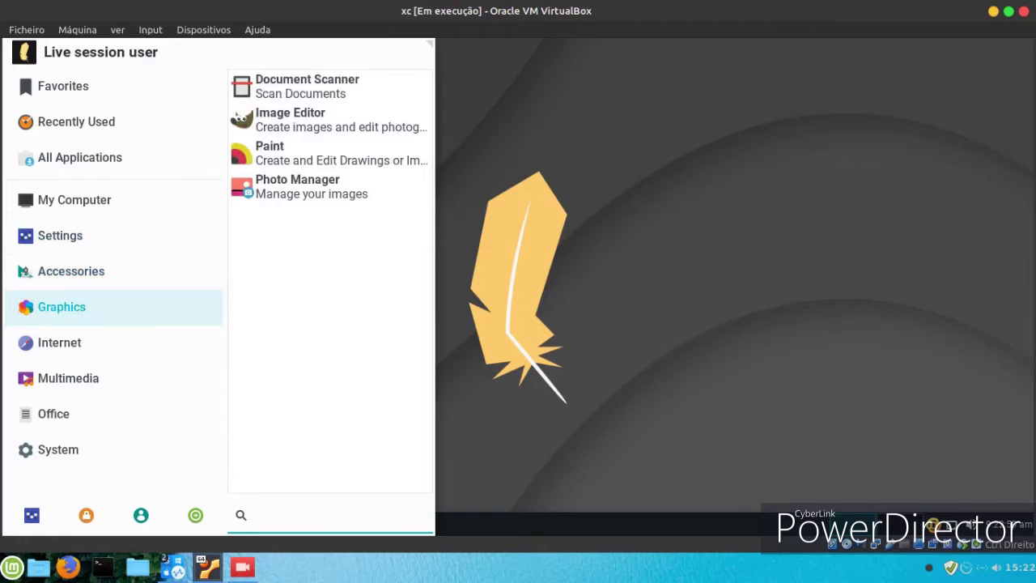
left_click(330, 114)
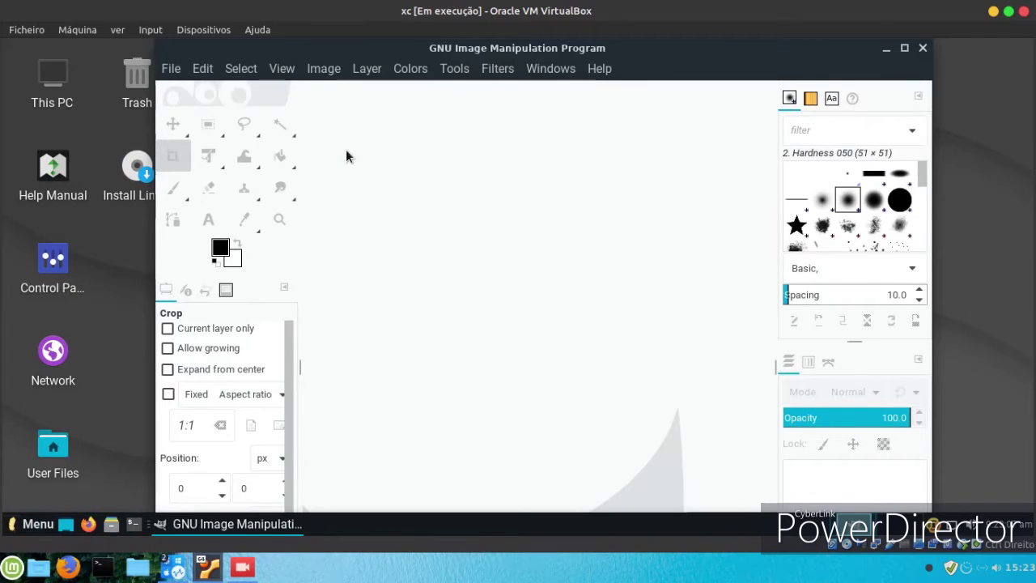
- Create a new 1920 × 1080 px image
left_click(171, 69)
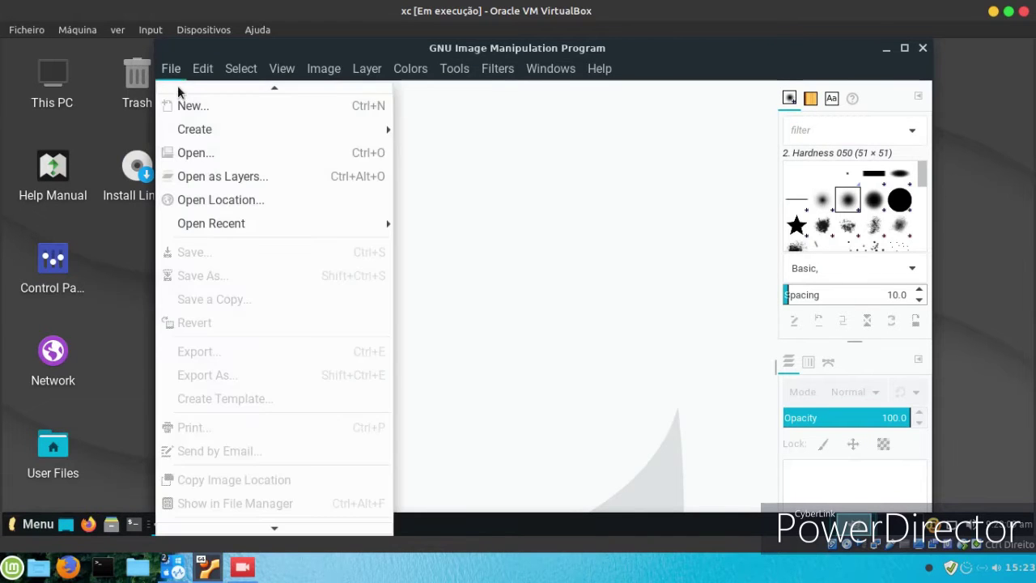
left_click(182, 105)
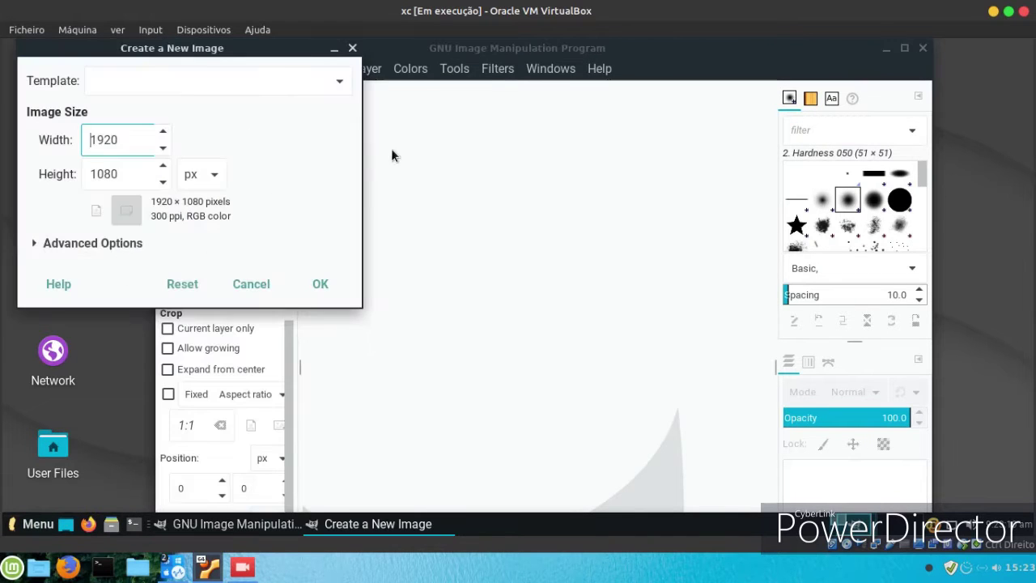
left_click(319, 283)
- Mark a crop area of about 924 × 531 px around the middle of the image, discarding the first crop frame
mouse_move(466, 259)
left_mouse_down()
mouse_move(398, 294)
mouse_move(411, 292)
mouse_move(429, 253)
mouse_move(527, 315)
mouse_move(657, 434)
left_mouse_up()
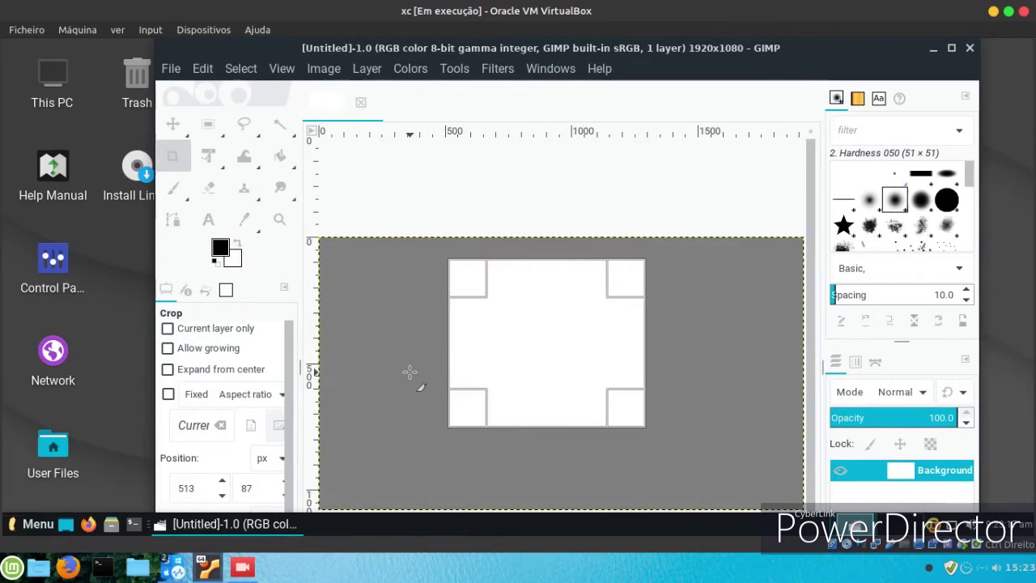
left_click(408, 374)
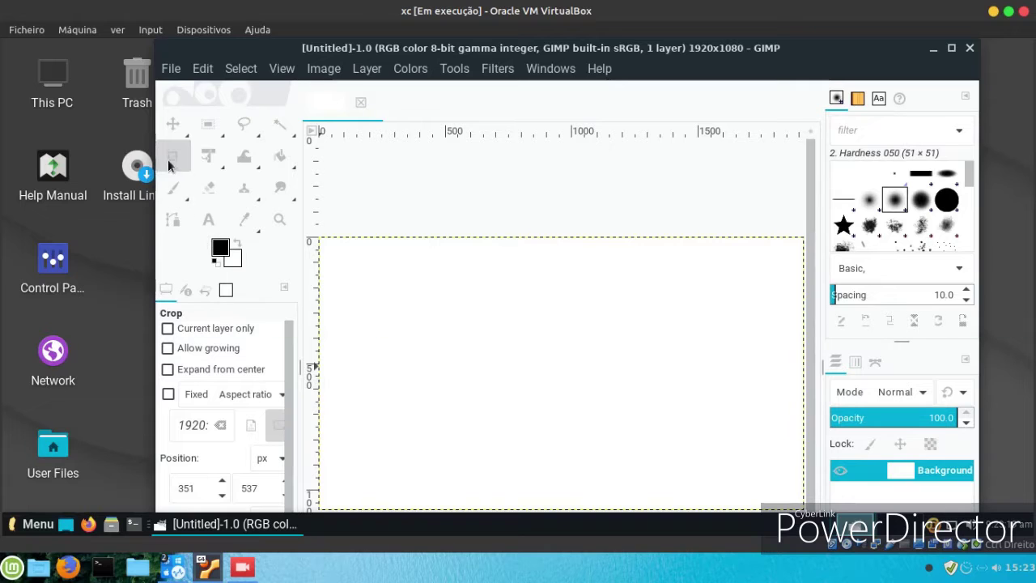
mouse_move(497, 311)
left_mouse_down()
mouse_move(467, 330)
mouse_move(508, 343)
mouse_move(640, 442)
mouse_move(701, 454)
left_mouse_up()
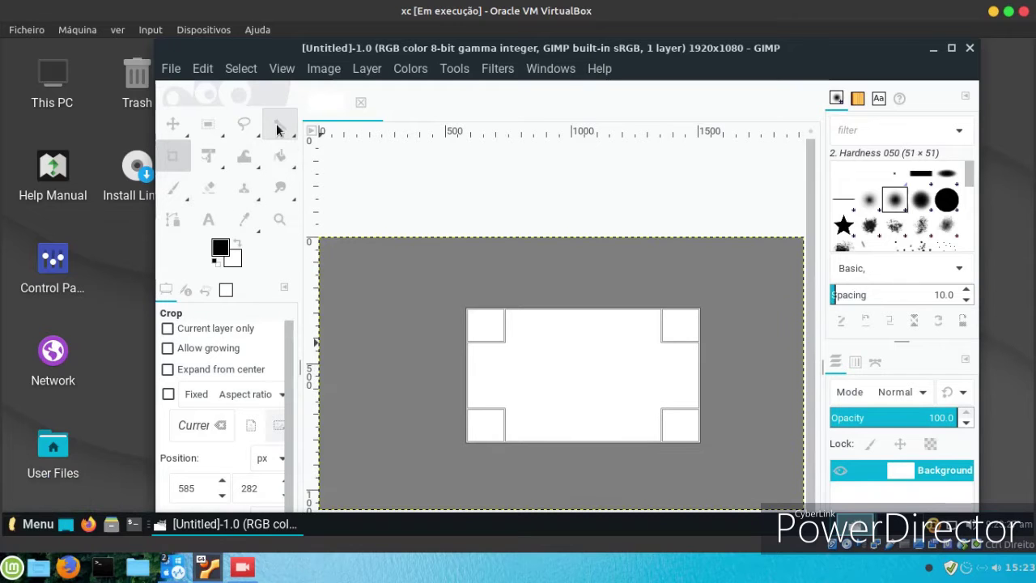
- Paint a rough closed black outline on the canvas with the Paintbrush and quit the image editor, discarding the changes
left_click(173, 188)
mouse_move(538, 340)
left_mouse_down()
mouse_move(522, 391)
mouse_move(592, 407)
mouse_move(621, 391)
mouse_move(603, 344)
mouse_move(534, 339)
left_mouse_up()
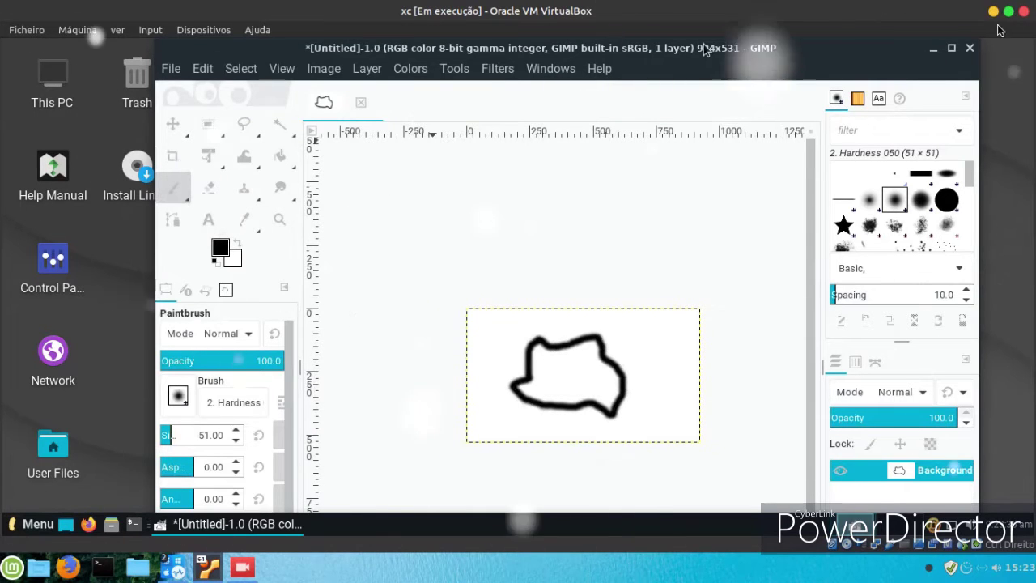
left_click(969, 48)
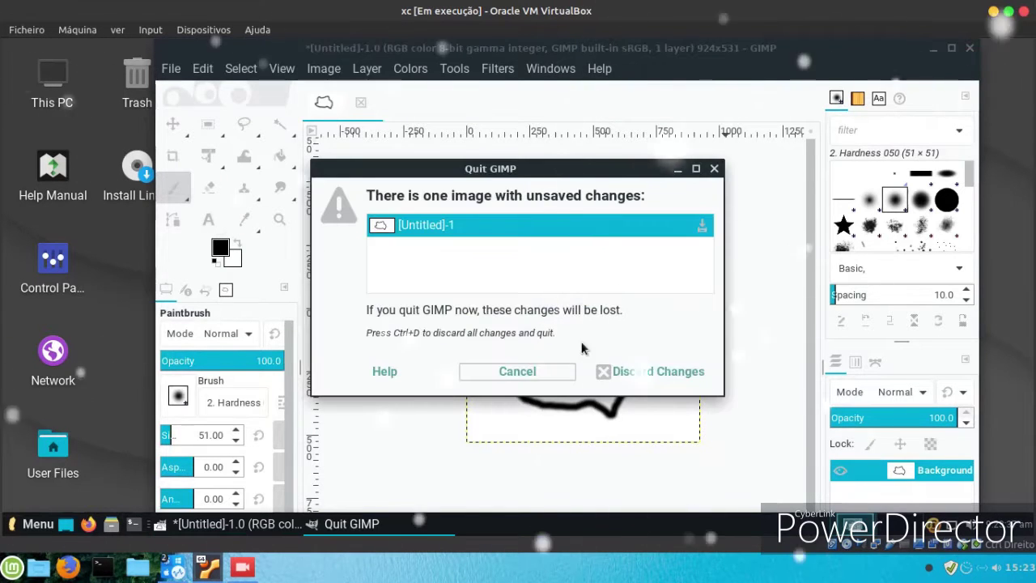
left_click(618, 369)
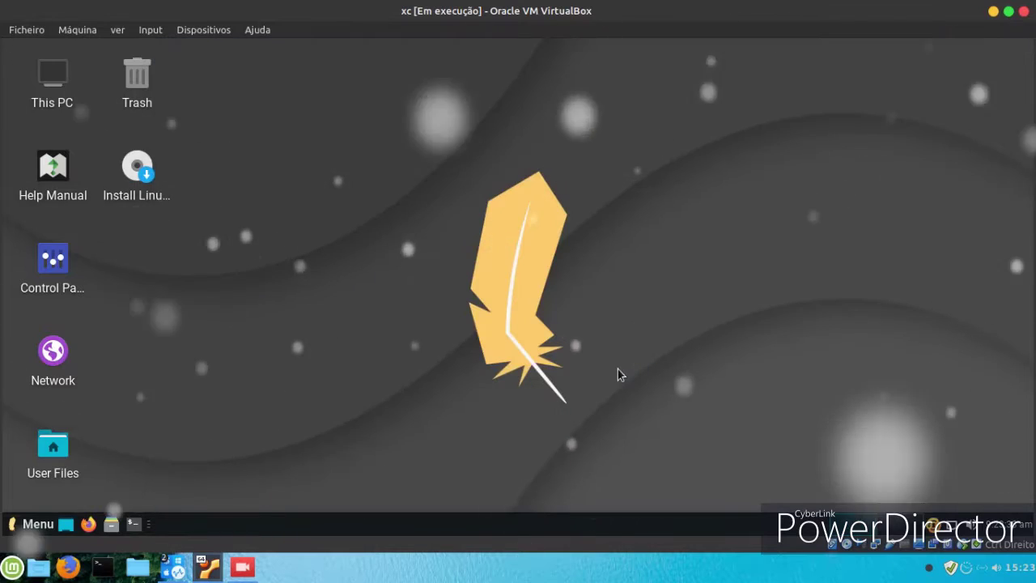
- Launch Paint from the Graphics applications and move its window towards the middle of the desktop
left_click(13, 525)
mouse_move(54, 297)
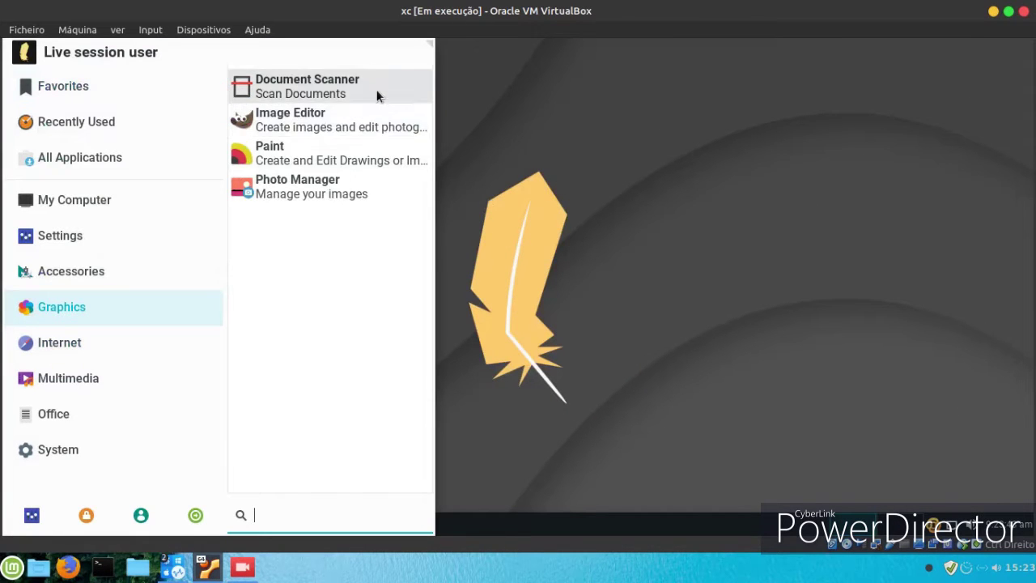
left_click(386, 146)
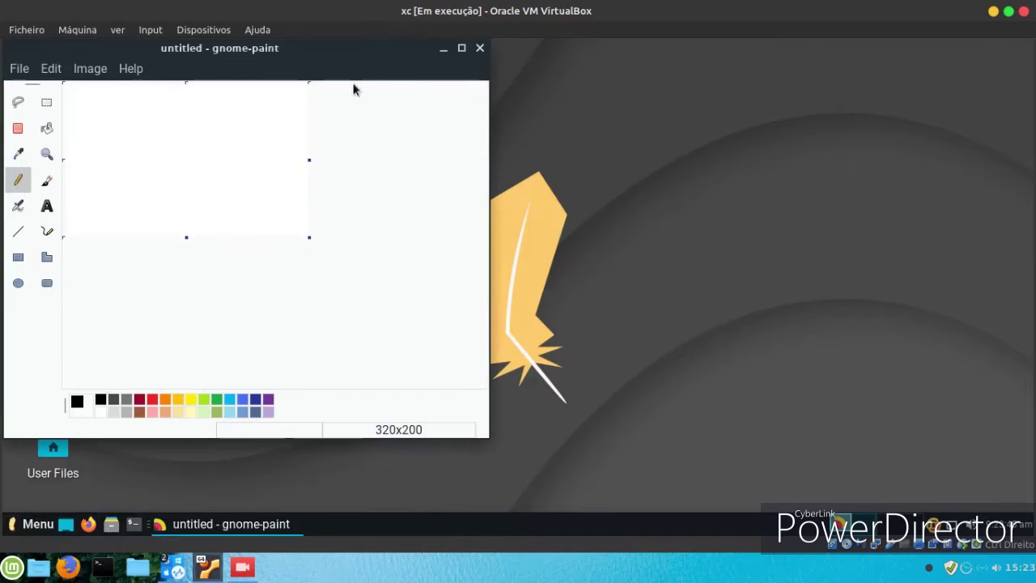
left_click_drag(338, 61, 557, 106)
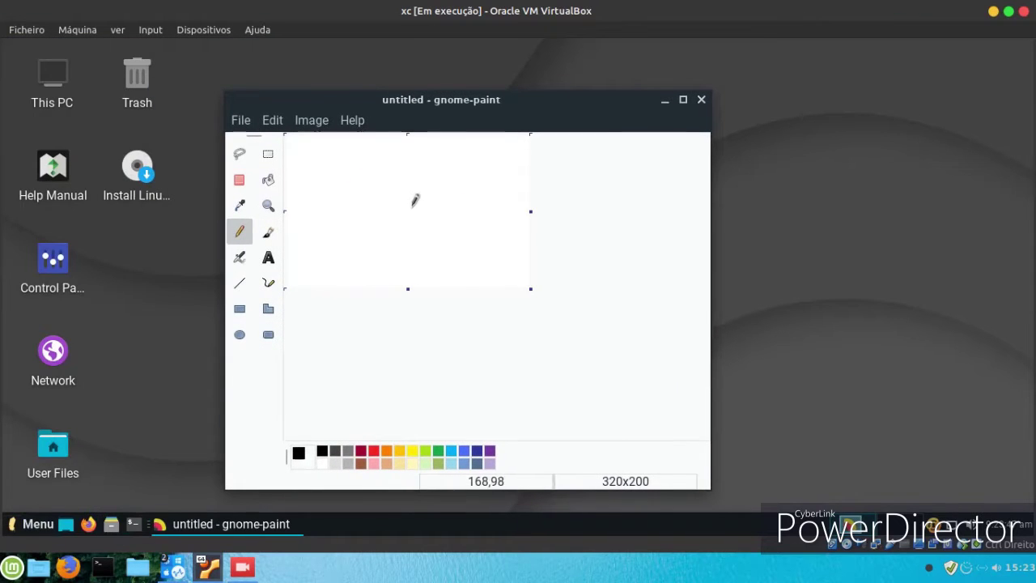
- Draw a closed black freehand shape with the pencil and fill it with yellow
mouse_move(410, 198)
left_mouse_down()
mouse_move(428, 257)
mouse_move(469, 220)
mouse_move(403, 193)
mouse_move(412, 223)
left_mouse_up()
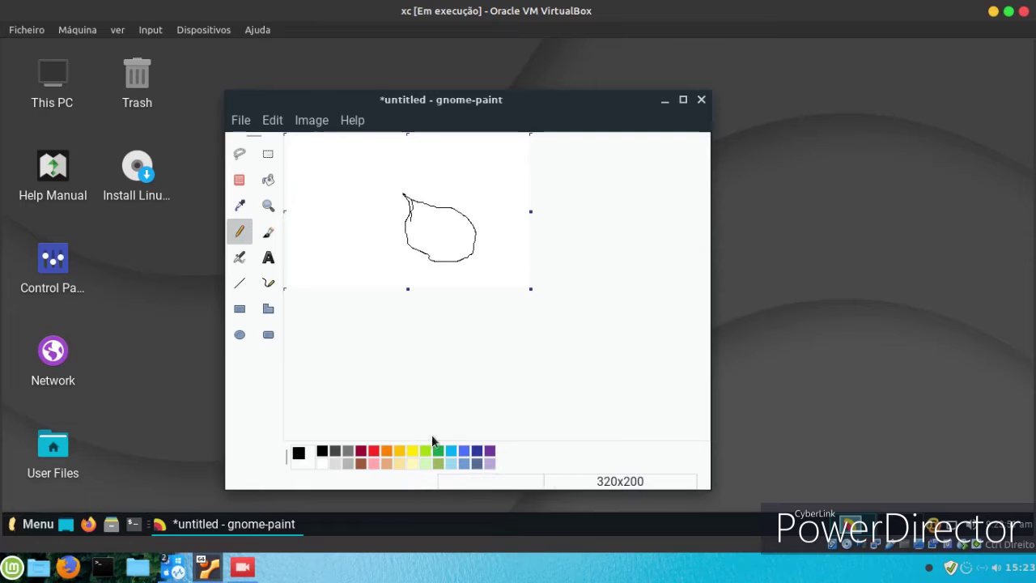
left_click(412, 451)
left_click(267, 178)
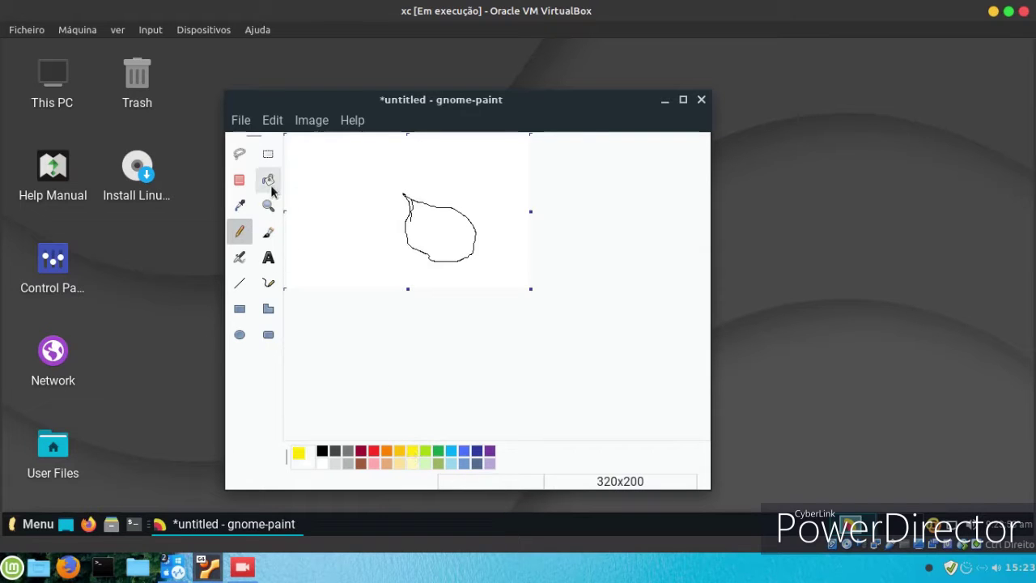
left_click(458, 228)
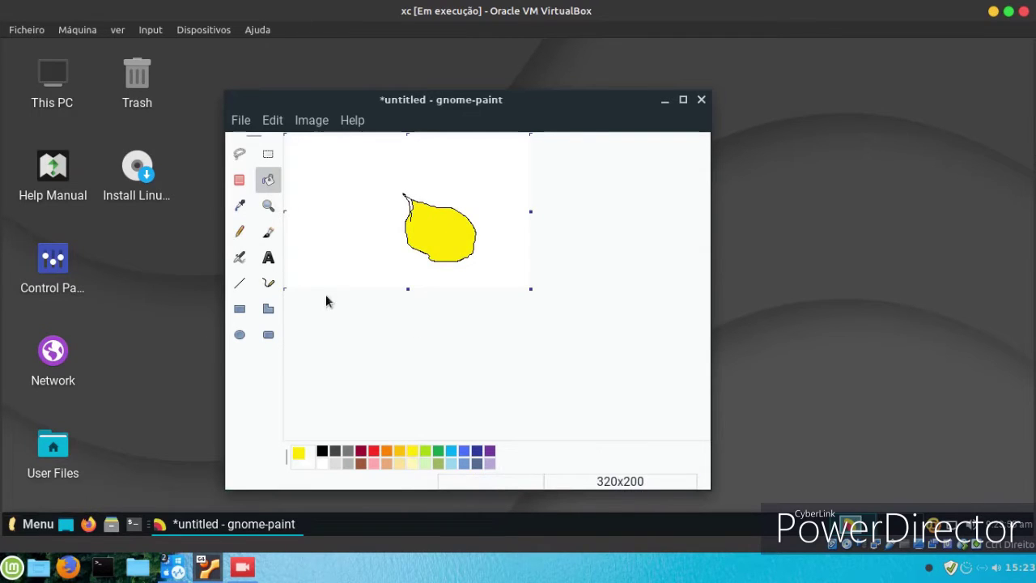
- Draw thin straight yellow lines forming an open polygon beside the filled shape, and close Paint, discarding the drawing
left_click(242, 288)
mouse_move(412, 236)
left_mouse_down()
mouse_move(361, 296)
mouse_move(330, 246)
mouse_move(363, 189)
mouse_move(444, 217)
left_mouse_up()
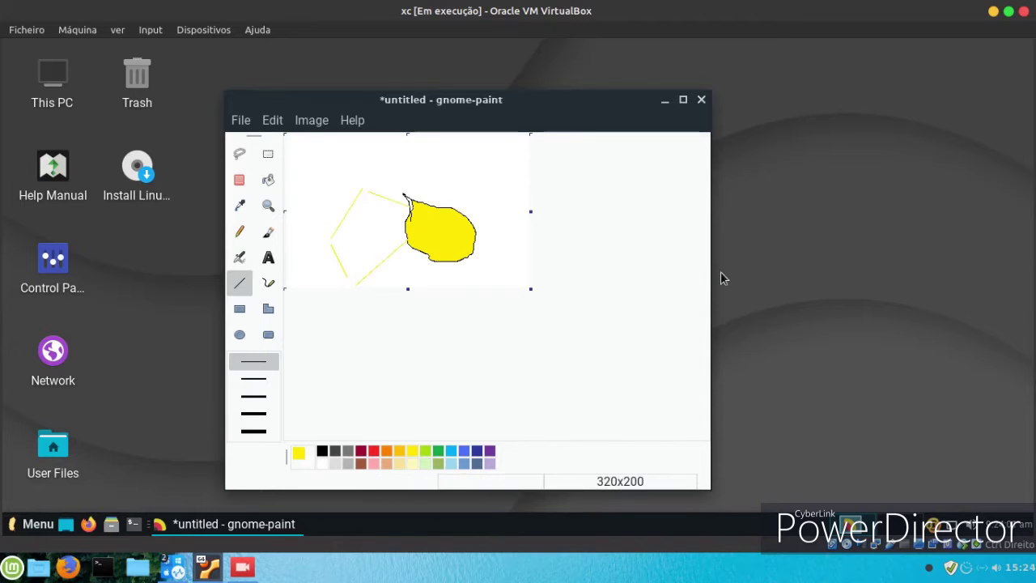
left_click(701, 101)
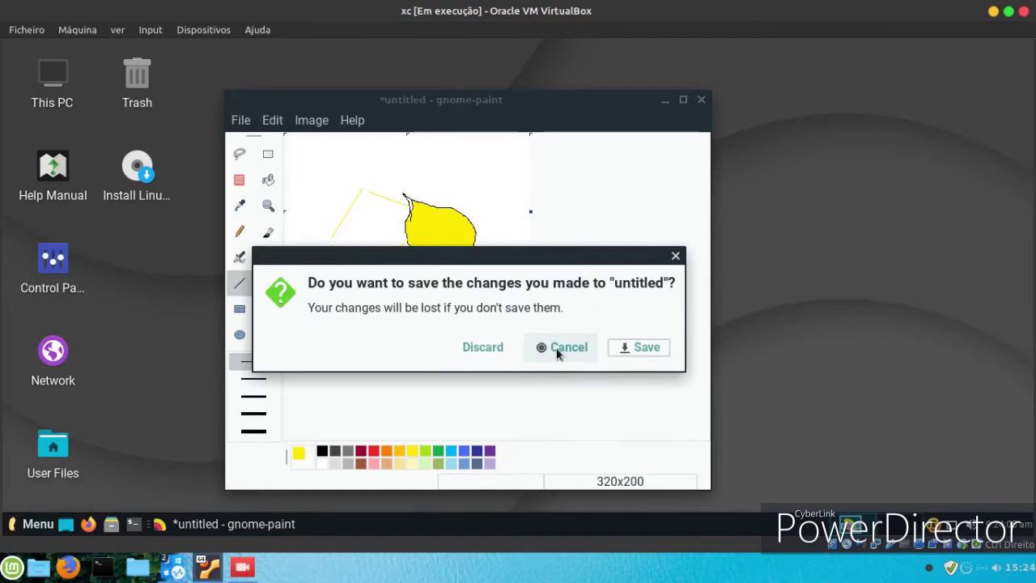
left_click(509, 348)
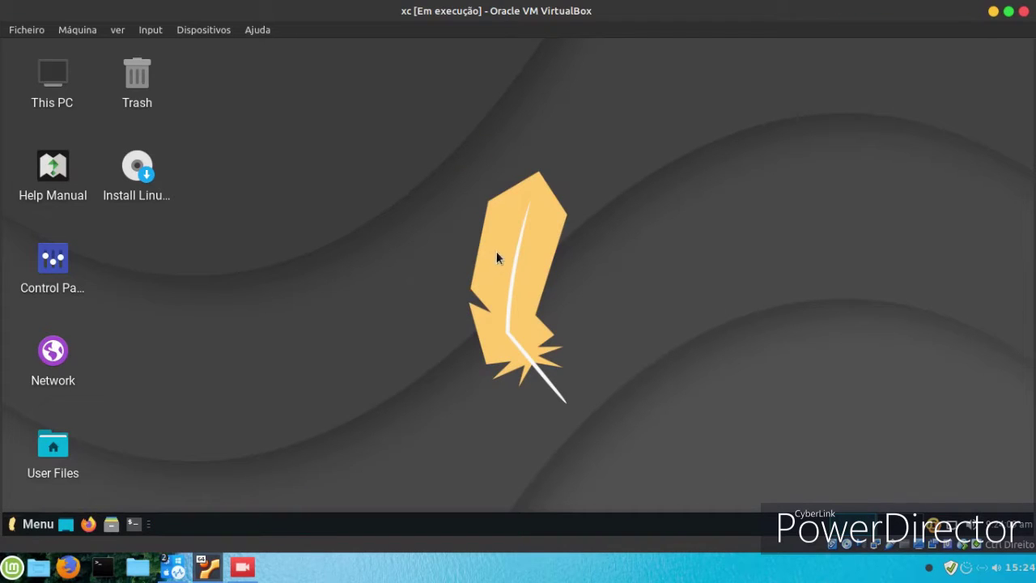
- Open System Information from the System applications and move its window towards the middle of the desktop
left_click(9, 524)
left_click(71, 235)
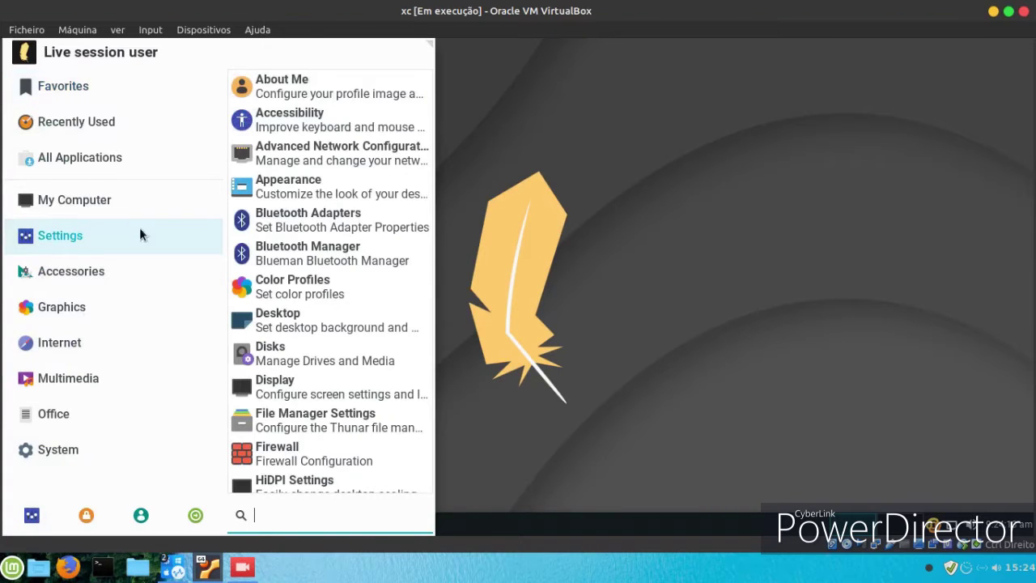
left_click(197, 89)
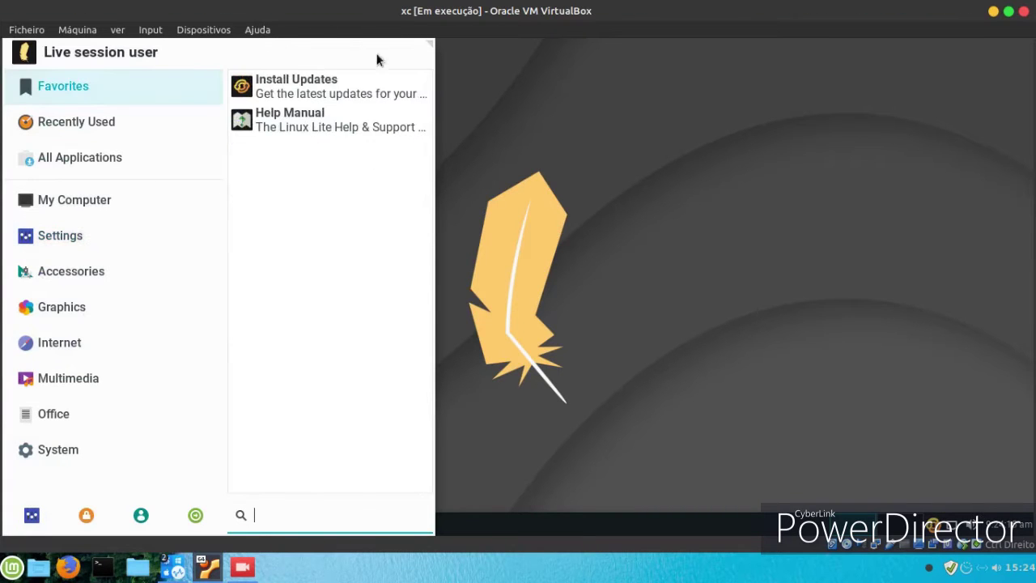
left_click(133, 440)
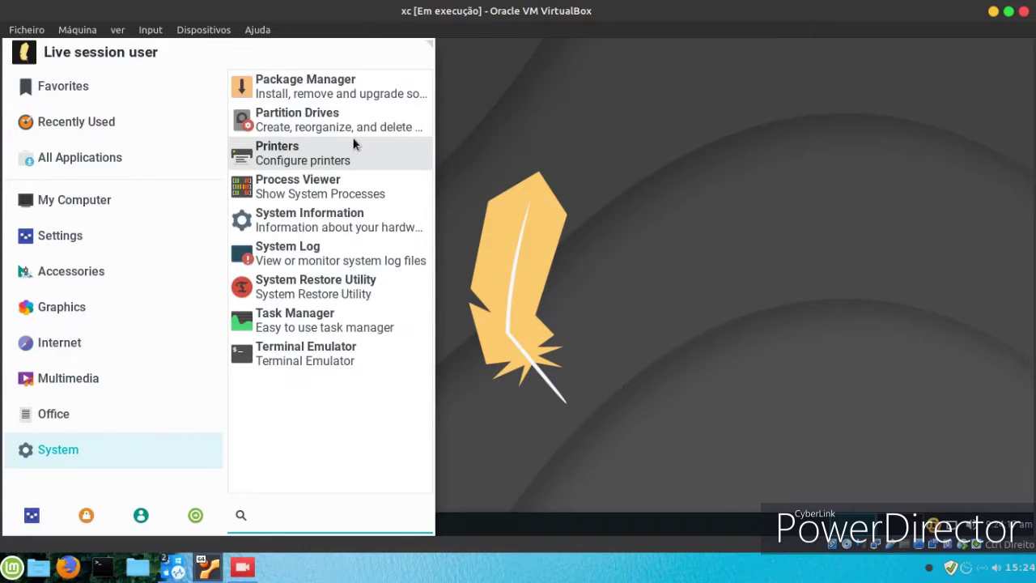
left_click(353, 222)
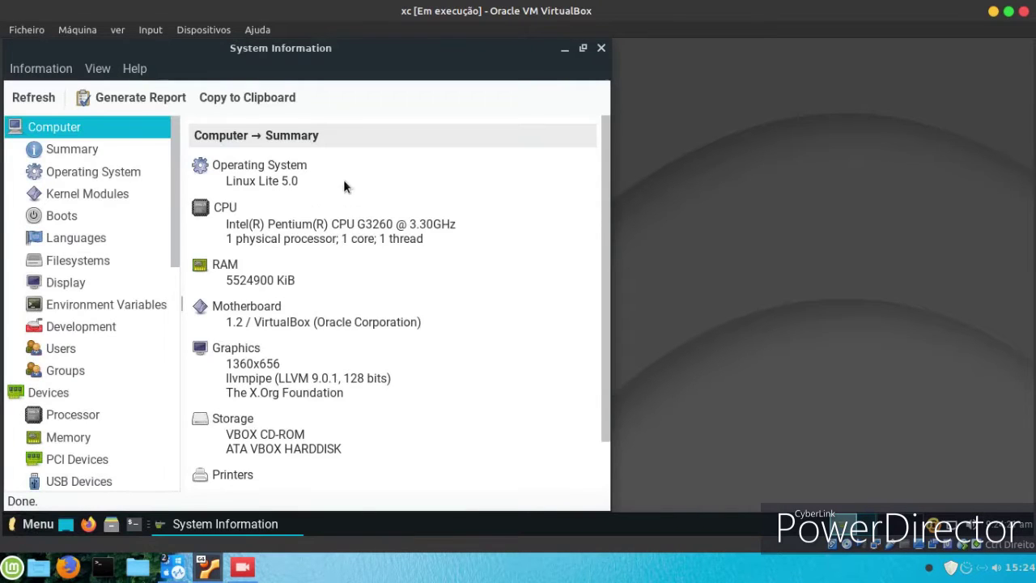
left_click_drag(321, 54, 499, 64)
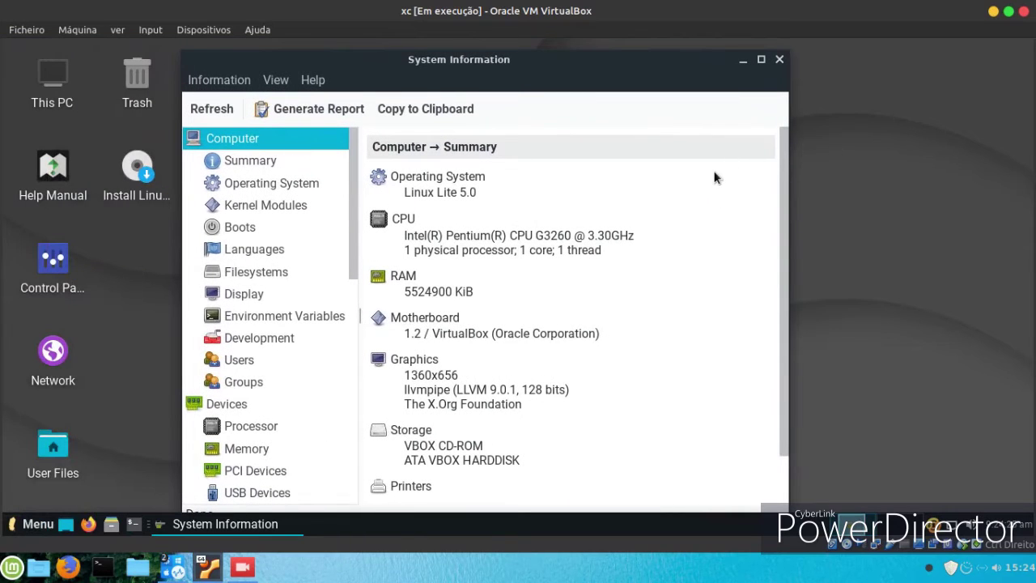
- Examine the computer overview and the detailed Summary page, and close System Information
scroll(709, 183, "down", 1)
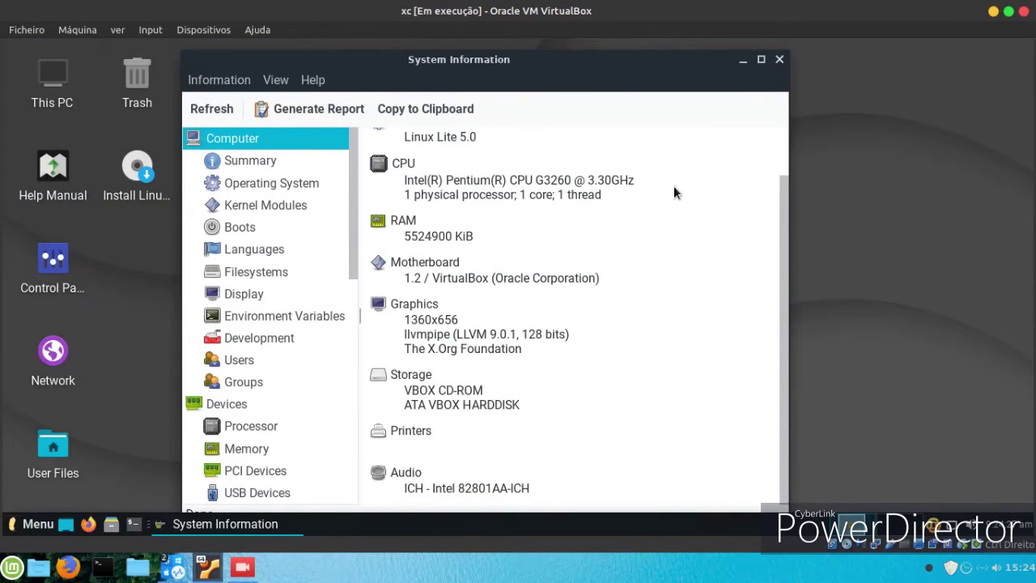
left_click(251, 160)
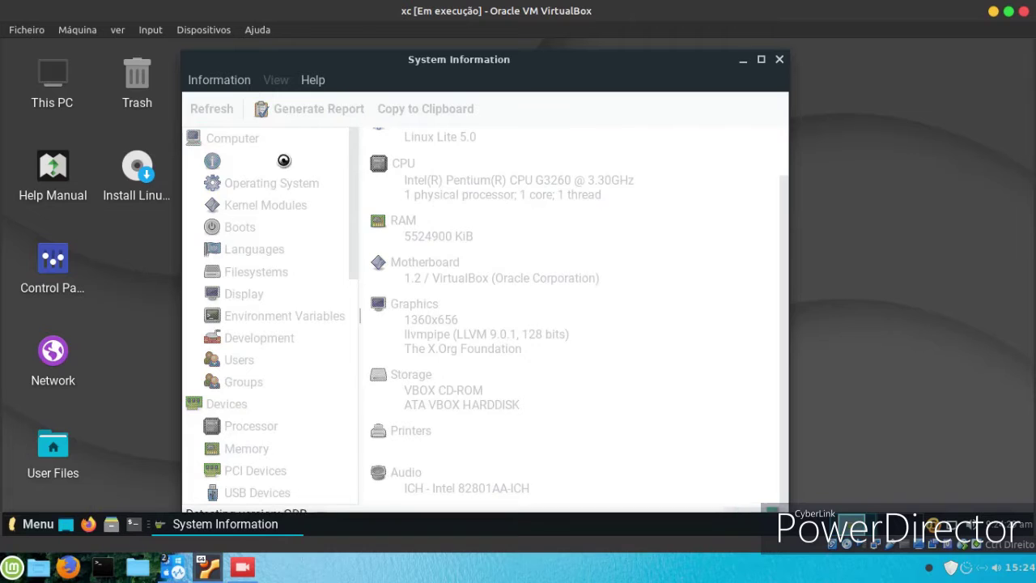
scroll(671, 267, "down", 5)
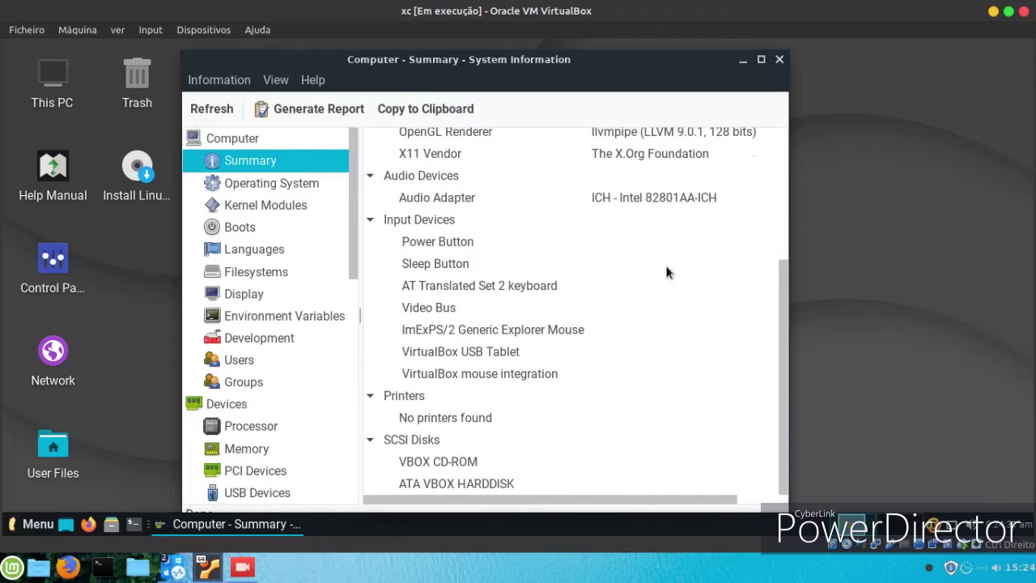
scroll(659, 263, "up", 3)
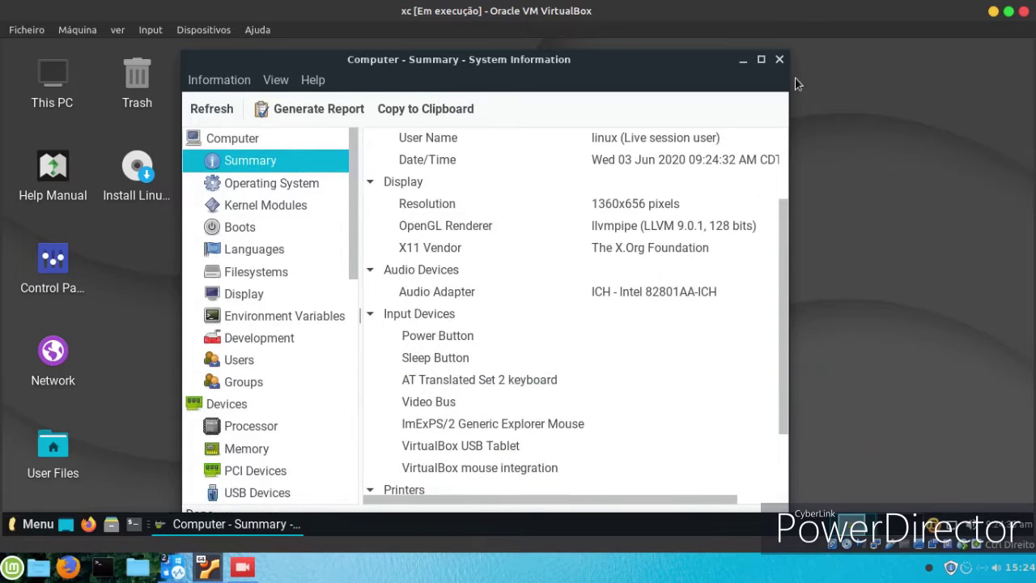
left_click(779, 59)
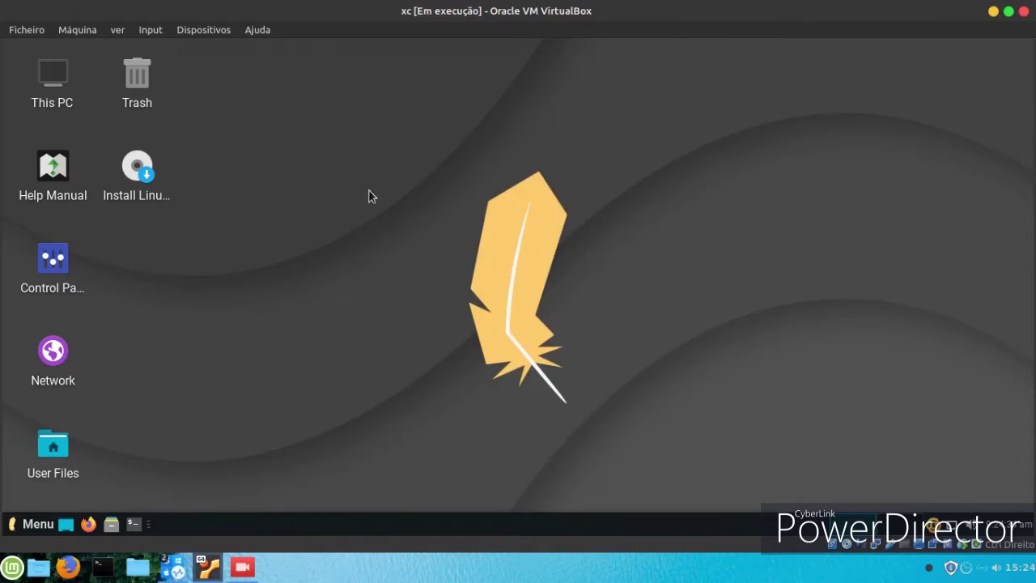
- Launch the Terminal Emulator from the System applications
left_click(21, 527)
mouse_move(38, 457)
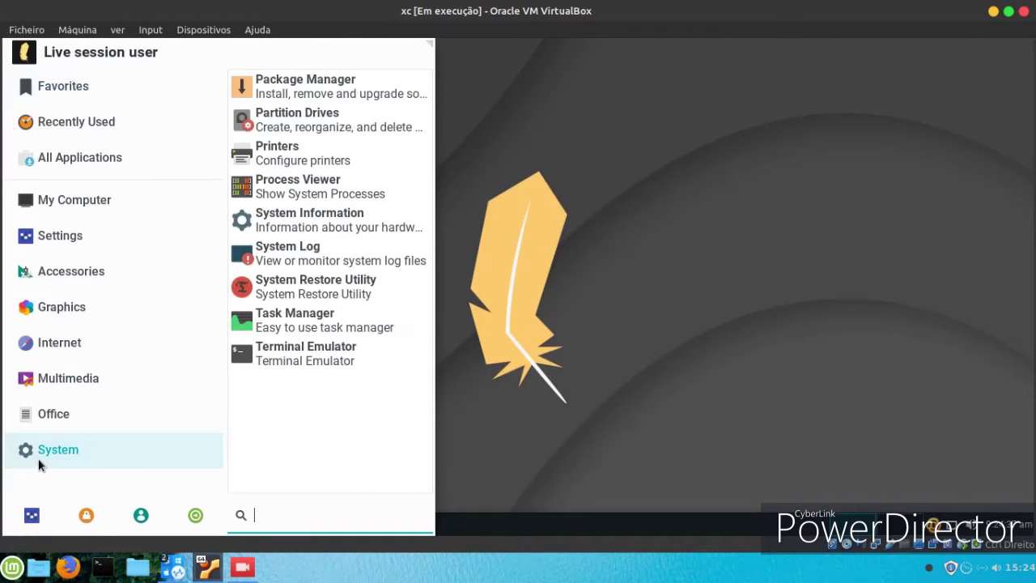
left_click(328, 356)
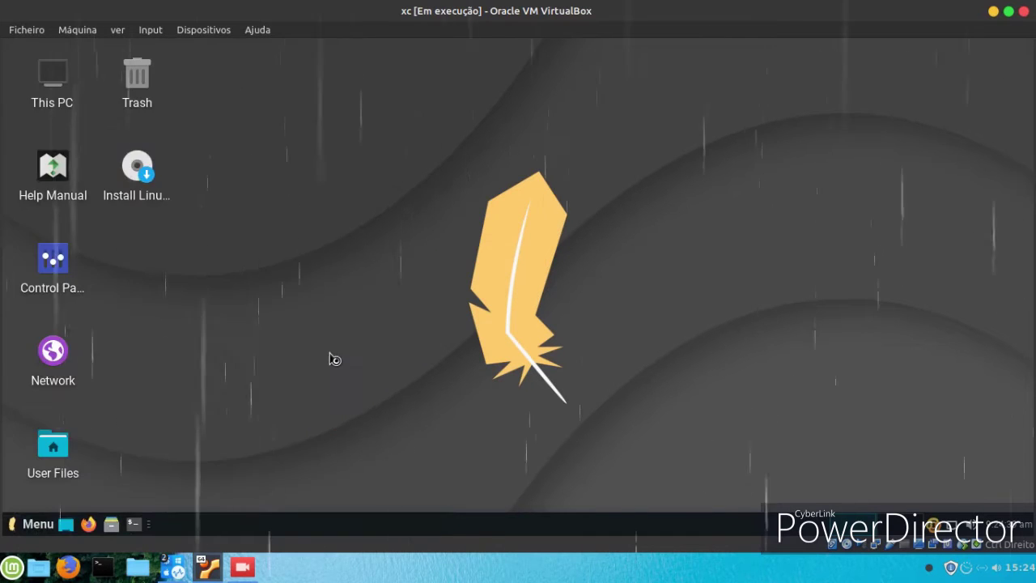
- Reduce the terminal's transparent background opacity to 0.19 in its appearance preferences, and close the preferences and the terminal
left_click_drag(373, 47, 613, 88)
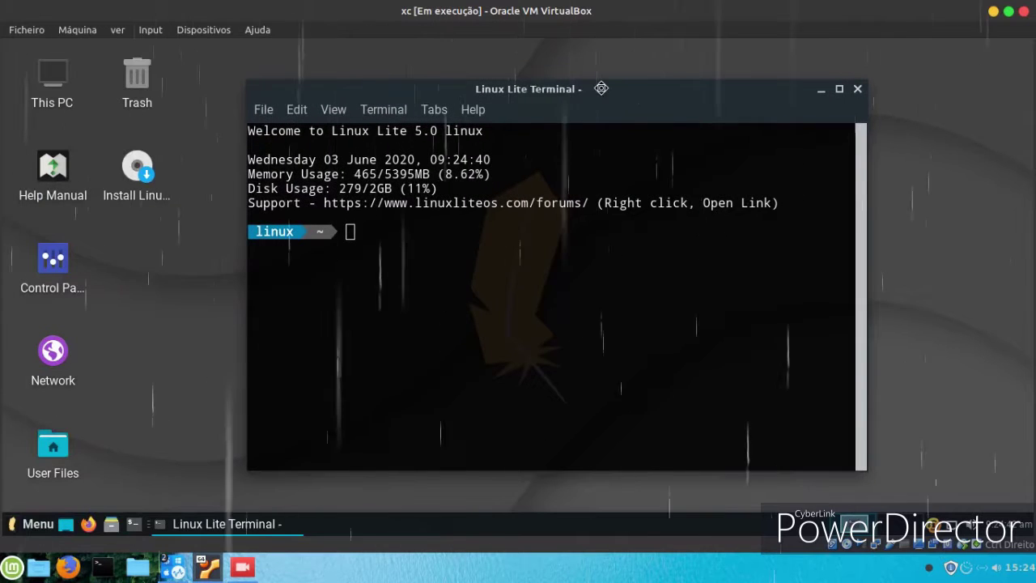
left_click(400, 110)
mouse_move(289, 108)
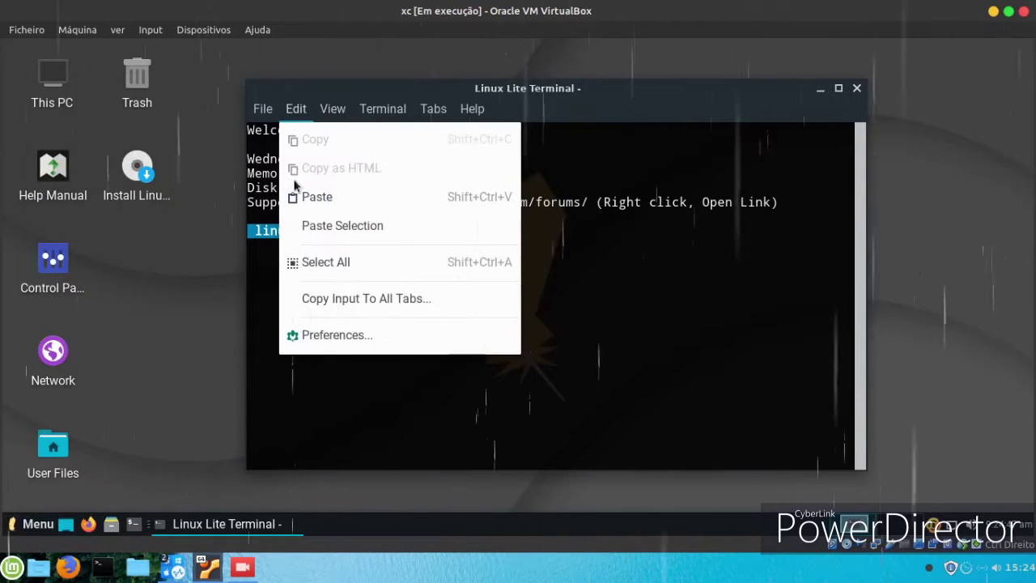
left_click(296, 341)
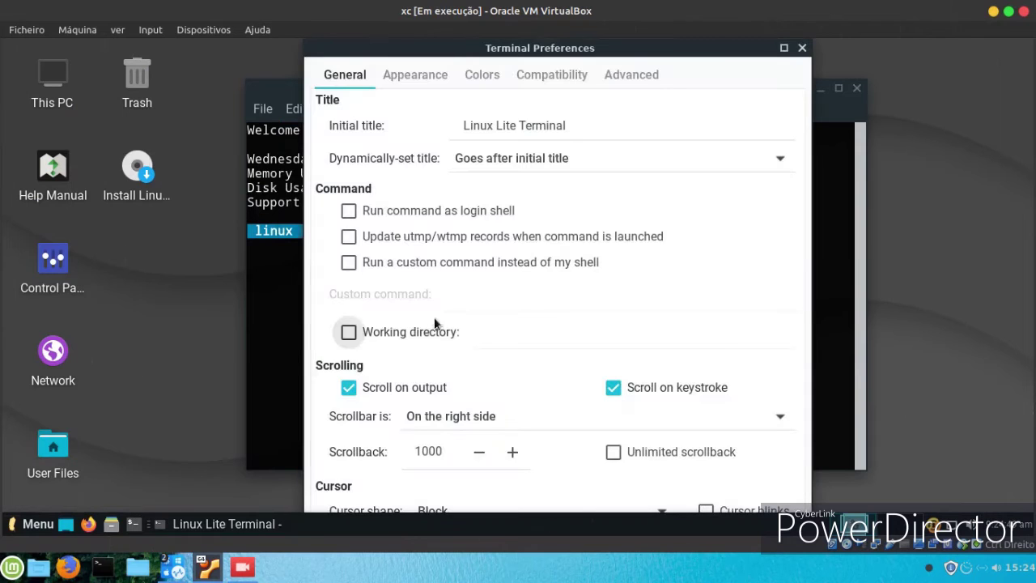
left_click(406, 76)
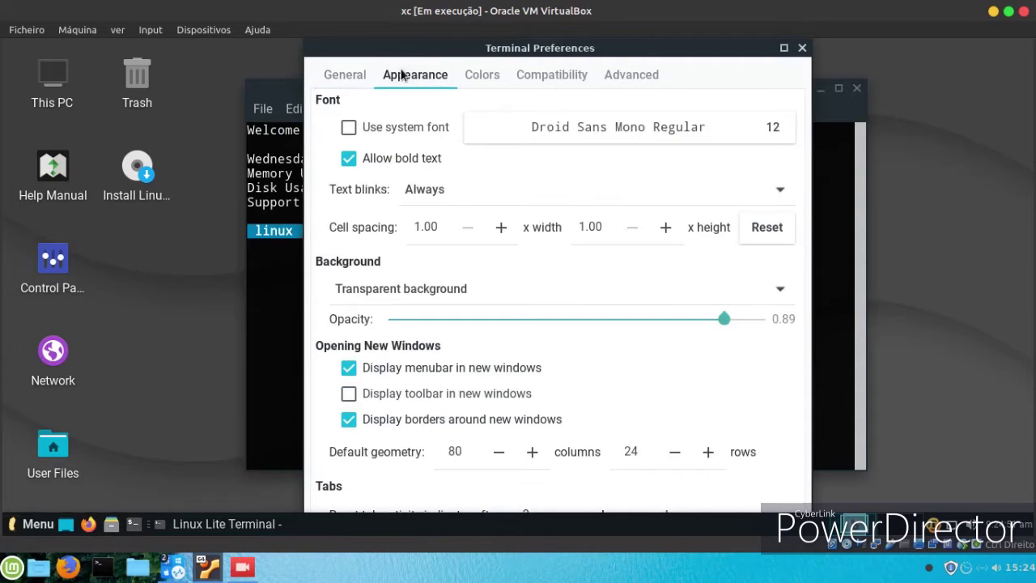
left_click_drag(703, 325, 459, 319)
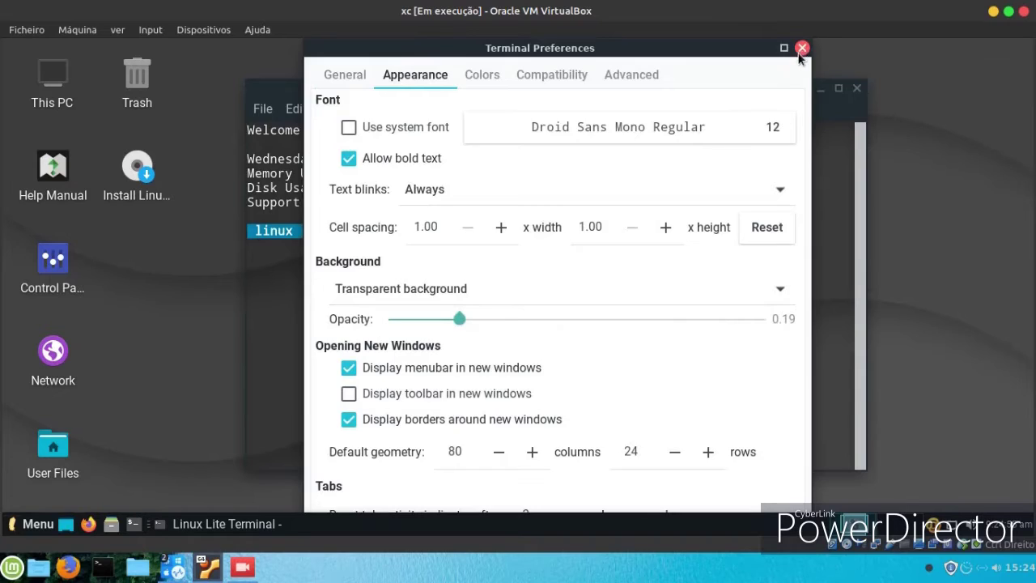
left_click(801, 49)
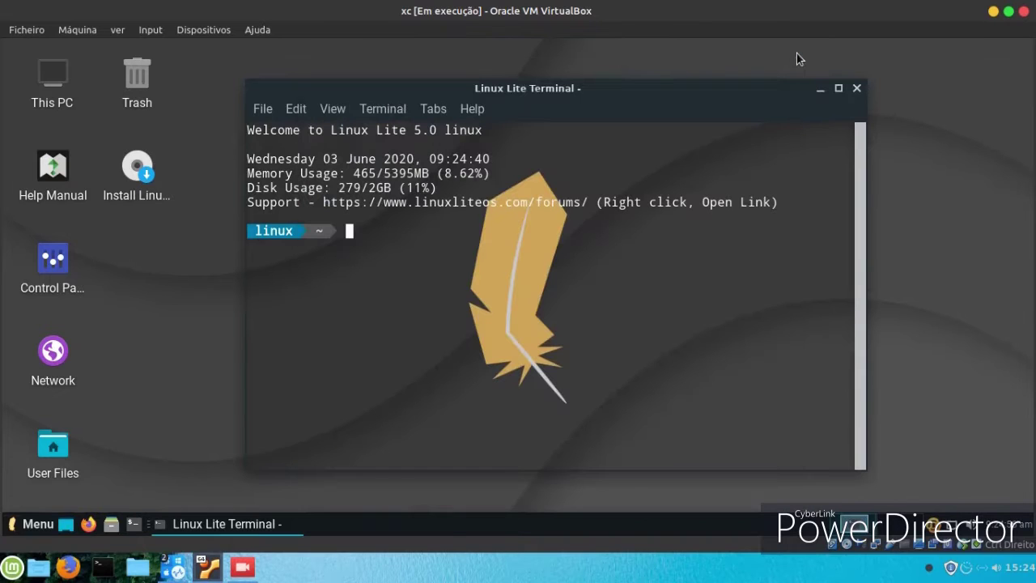
left_click(856, 88)
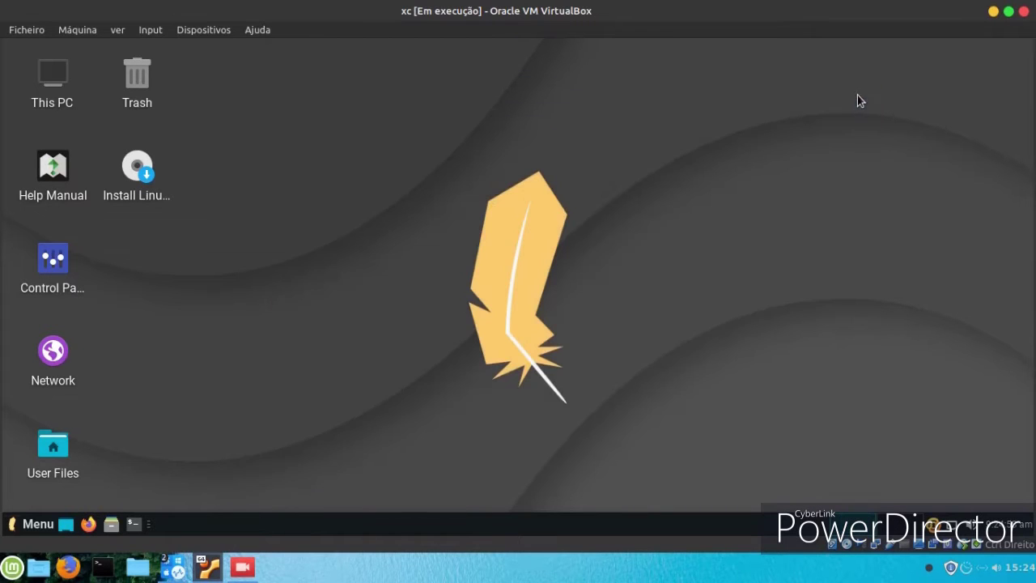
- Launch Media player from the Multimedia applications, accept its privacy and network access policy, and move its window across the desktop
left_click(28, 524)
left_click(48, 413)
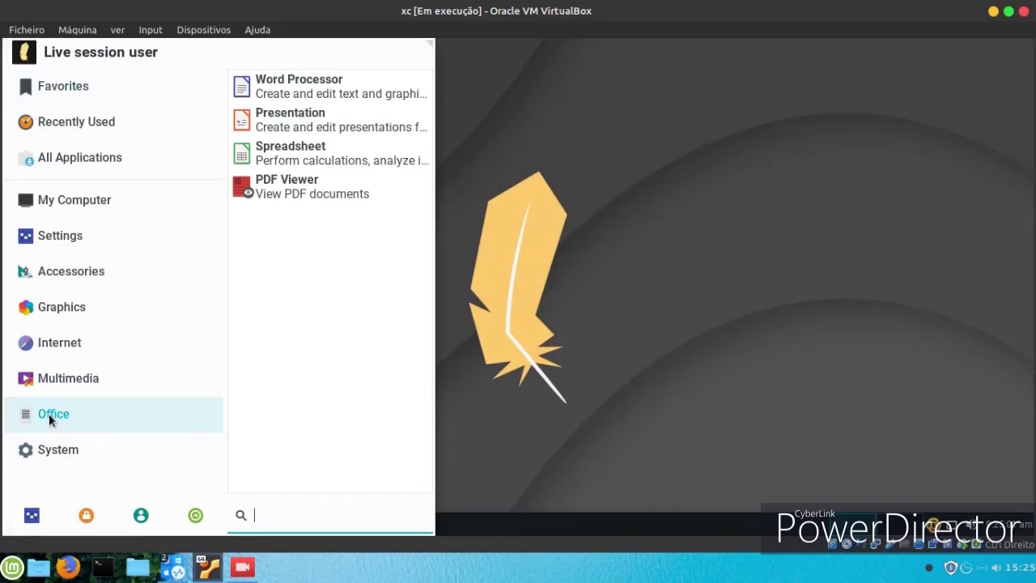
left_click(58, 389)
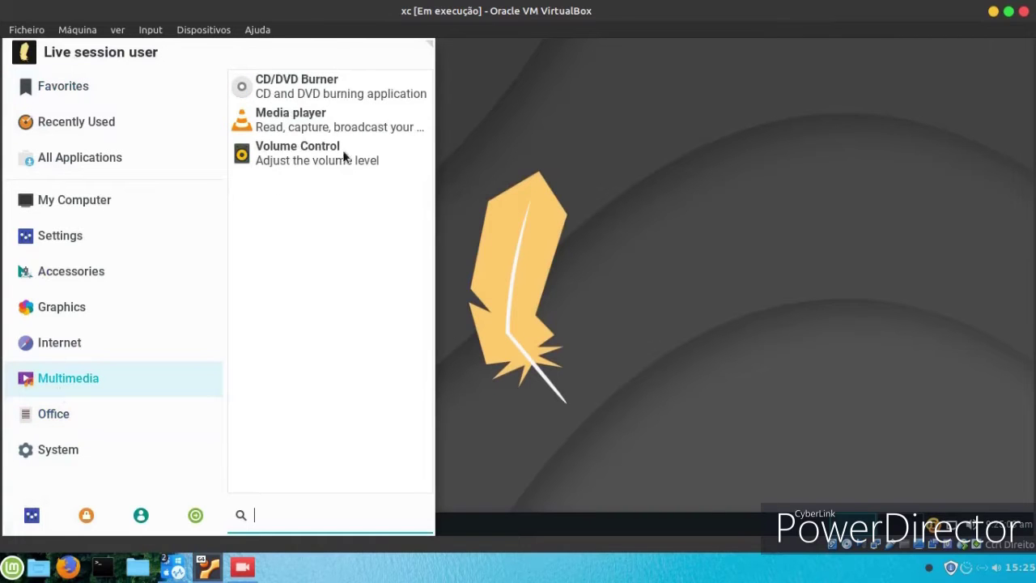
left_click(340, 121)
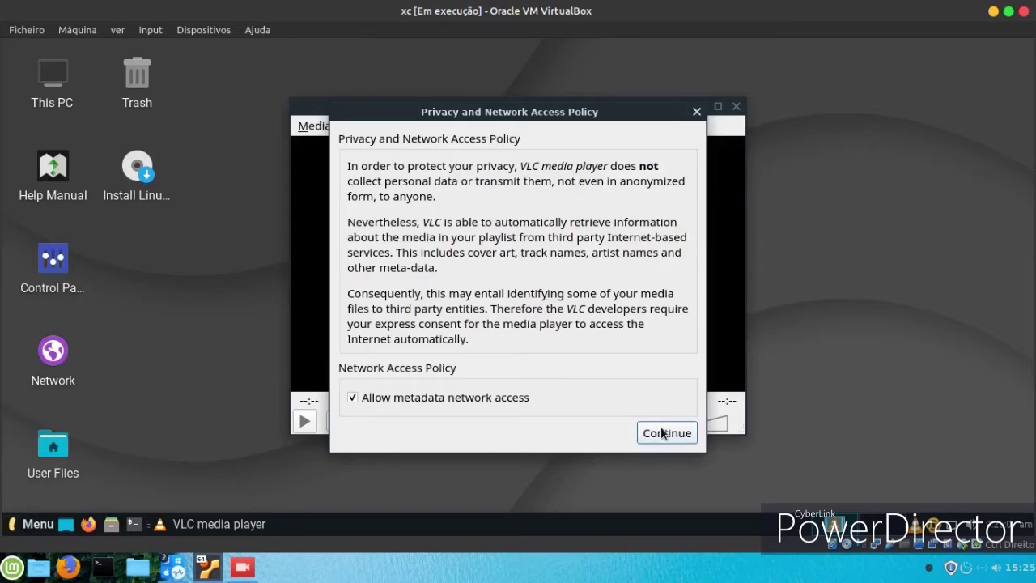
left_click(662, 433)
left_click_drag(478, 116, 639, 84)
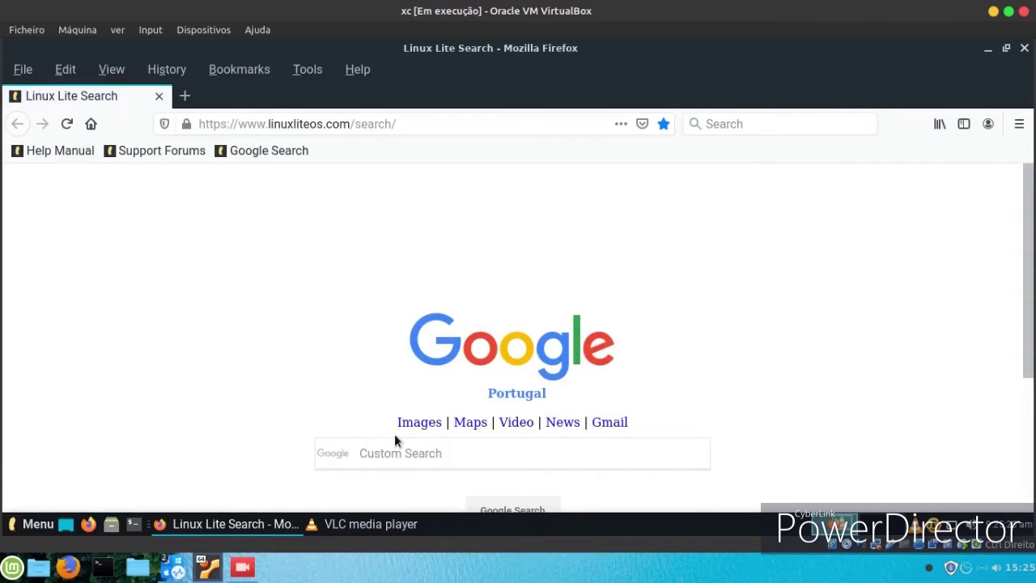
- Look over the Linux Lite Search page in Firefox, reload it from its bookmark, and skim the Support Forums page
scroll(408, 388, "down", 4)
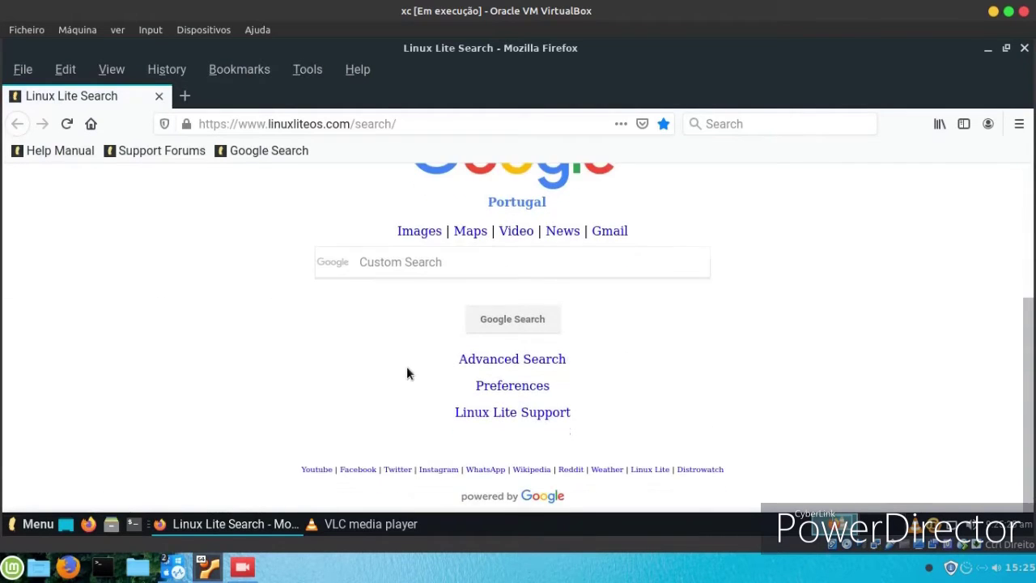
scroll(405, 365, "up", 4)
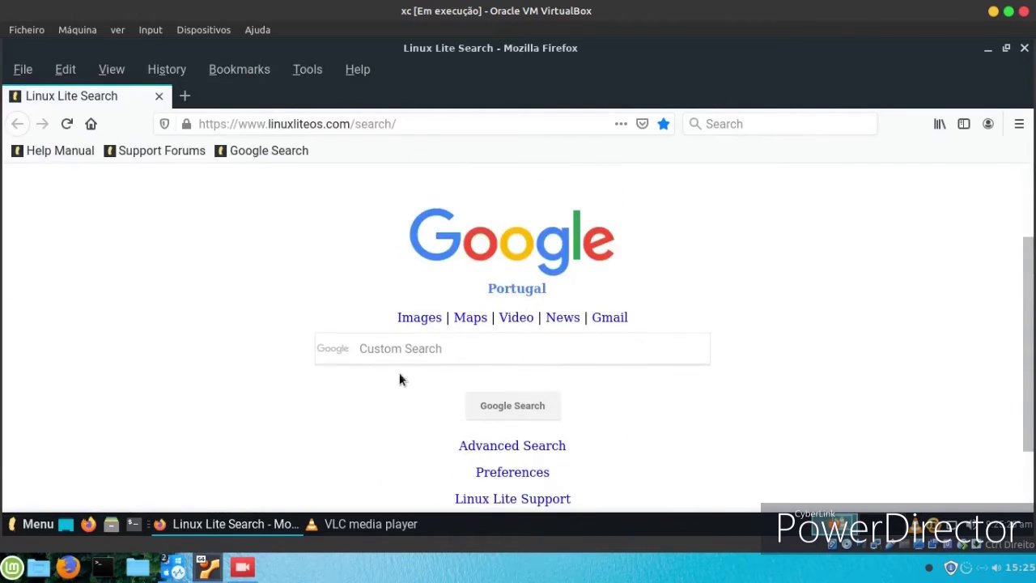
left_click(253, 152)
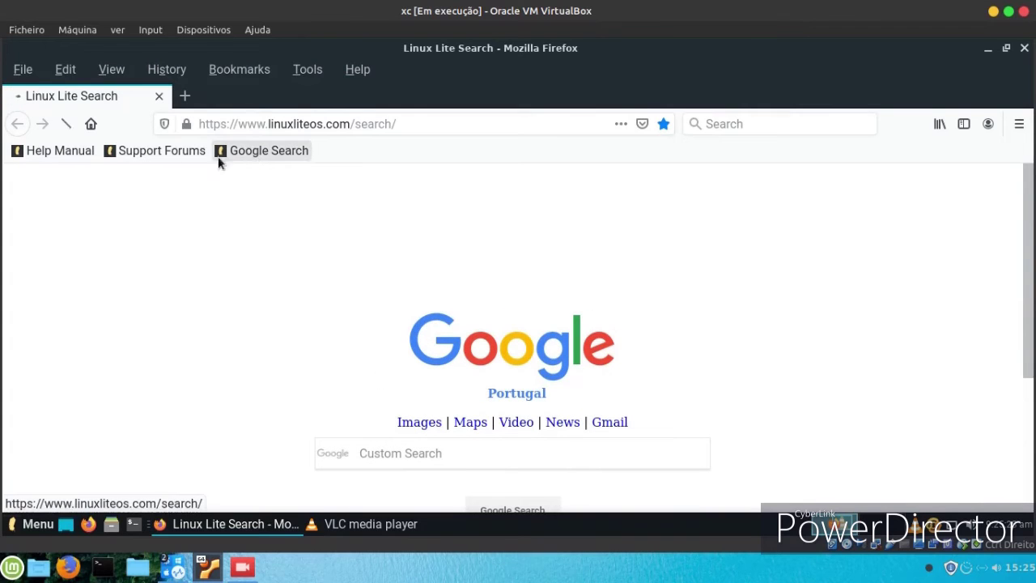
left_click(157, 150)
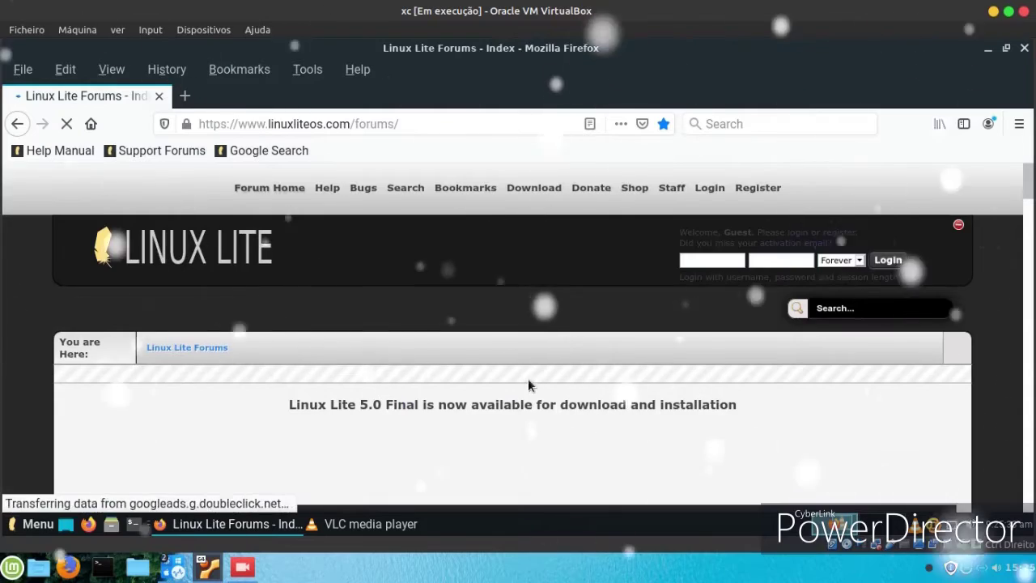
scroll(522, 376, "down", 5)
scroll(512, 378, "down", 2)
scroll(513, 378, "up", 2)
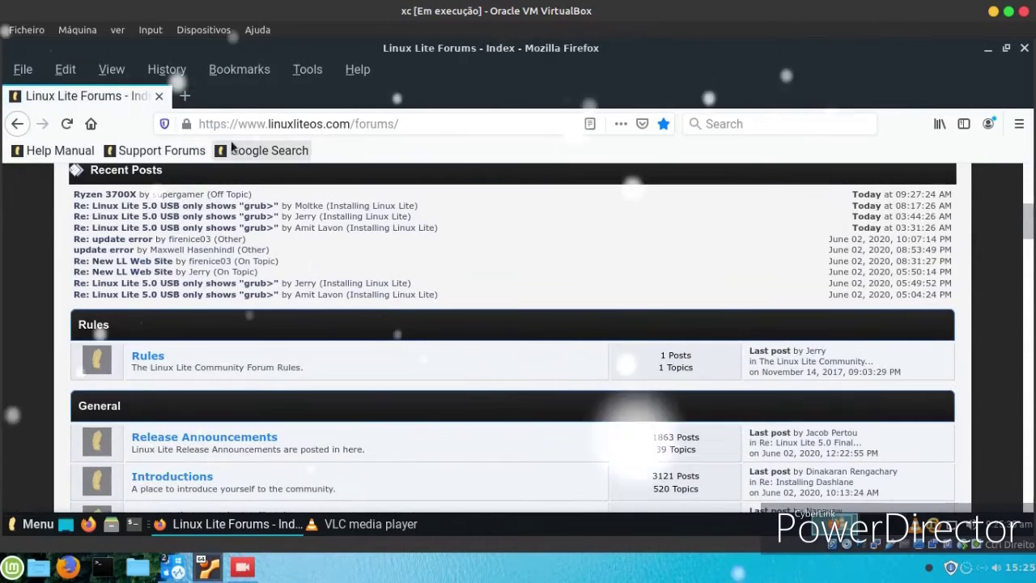
- Open YouTube from the top sites in a new tab, and close the Linux Lite Forums tab
left_click(185, 95)
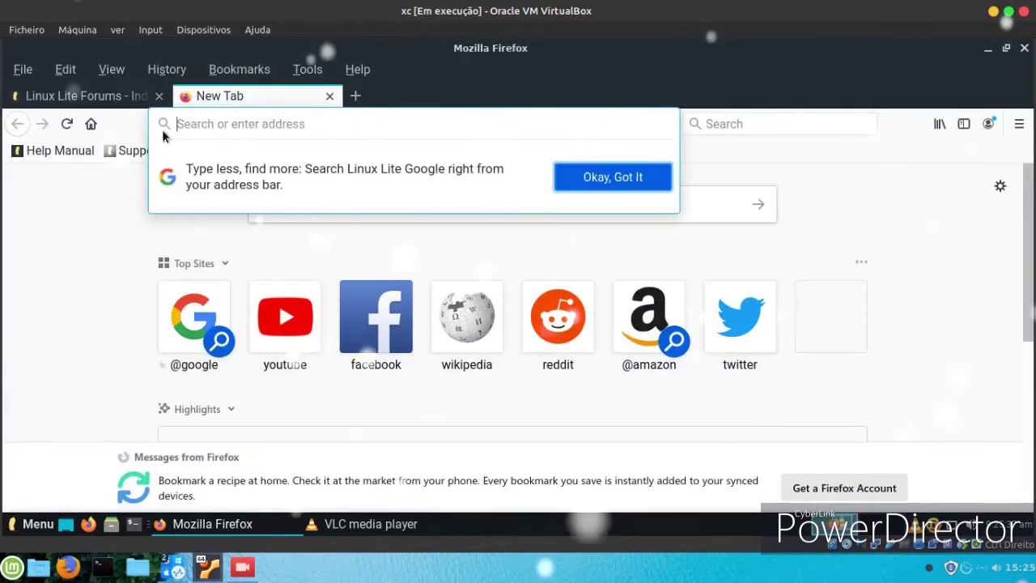
left_click(566, 187)
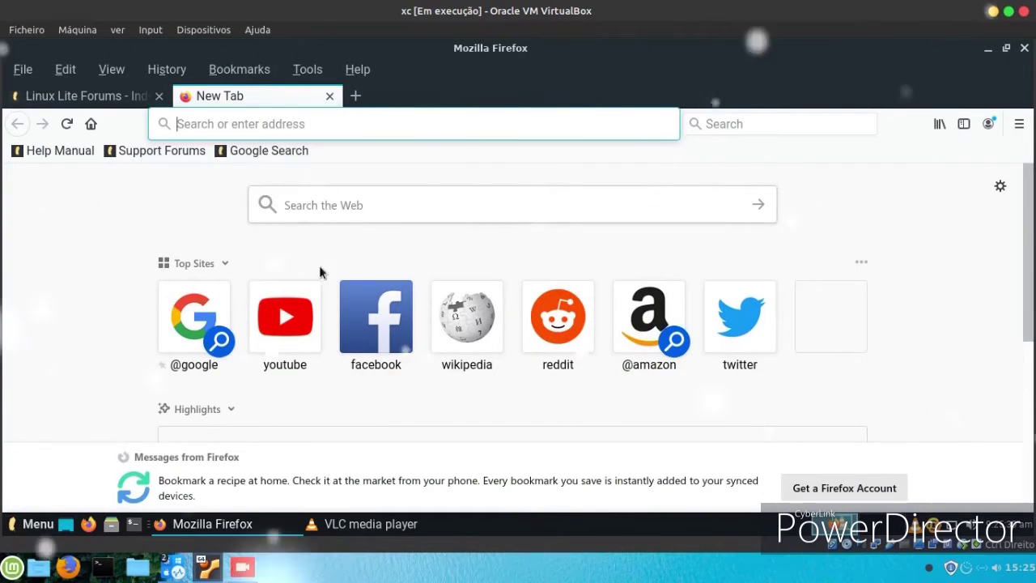
left_click(282, 317)
left_click(159, 96)
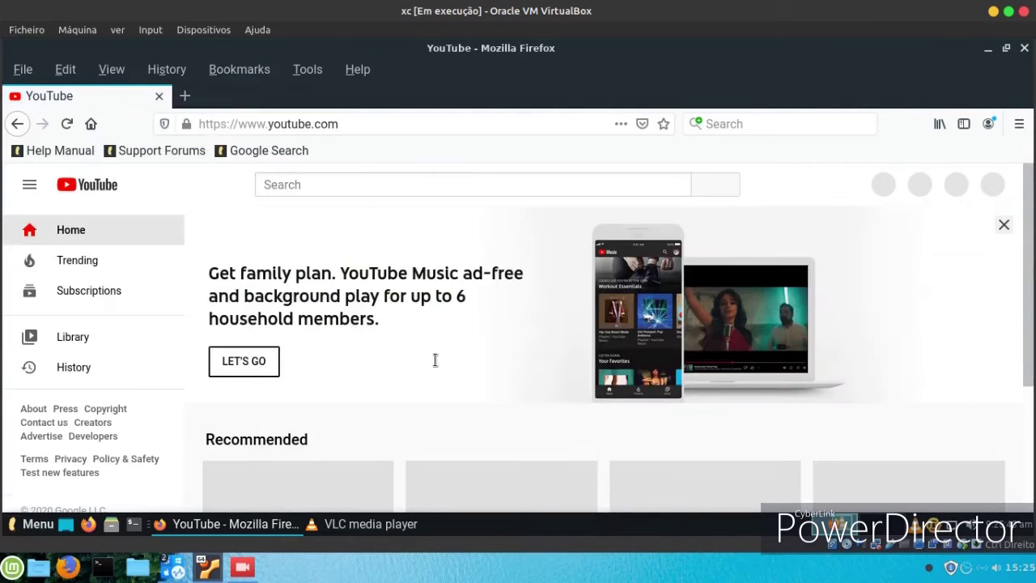
- Play the 26:08 Dragon Ball video from YouTube's recommendations, skipping the advert and declining the Premium trial
scroll(429, 356, "down", 3)
scroll(553, 363, "down", 2)
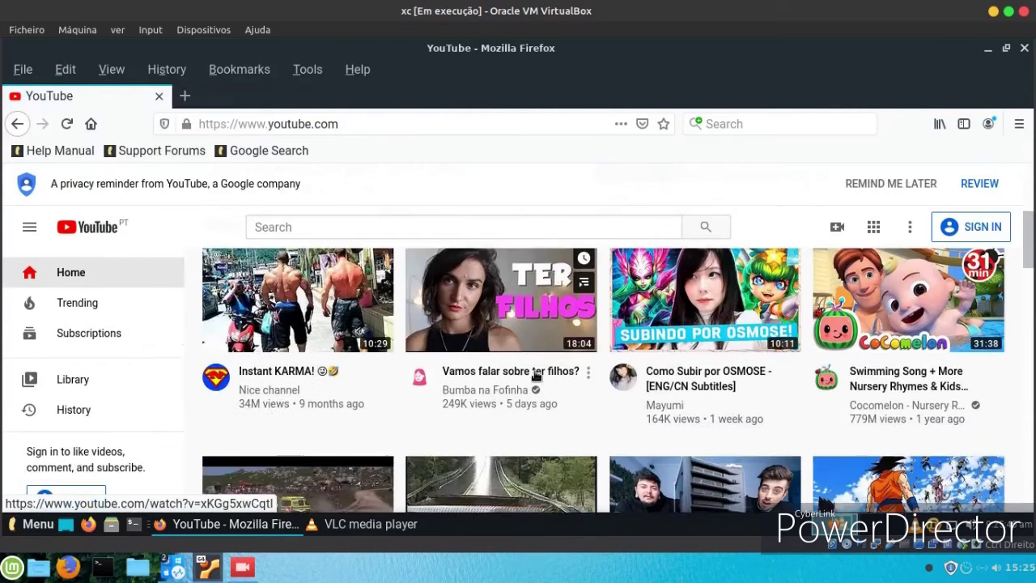
scroll(530, 374, "down", 2)
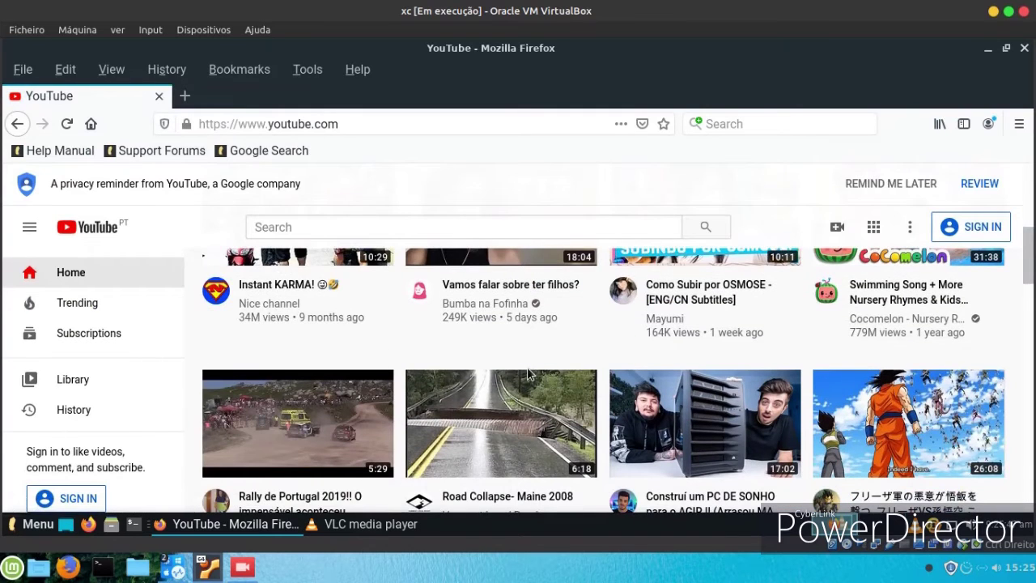
scroll(486, 364, "down", 2)
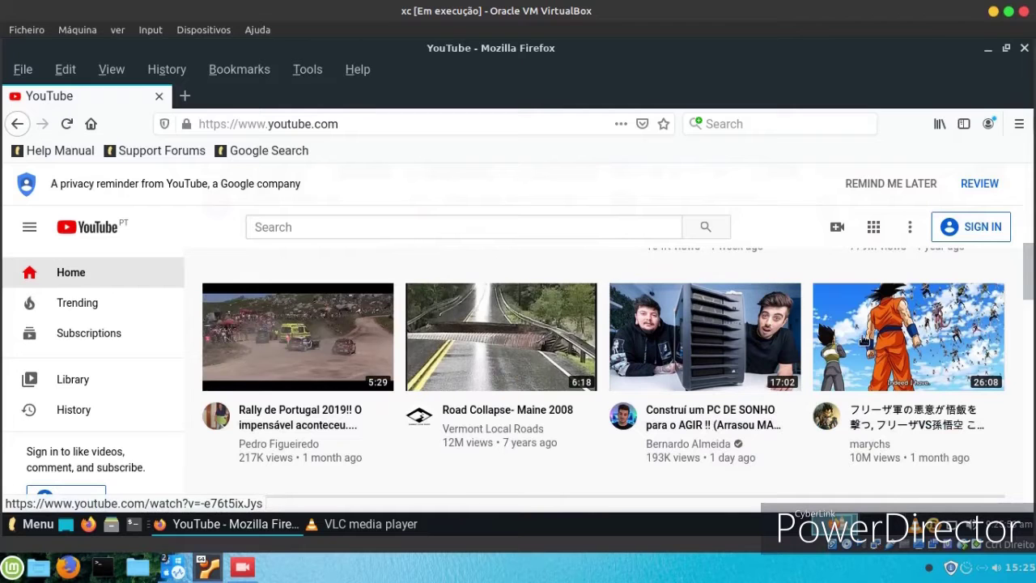
left_click(865, 339)
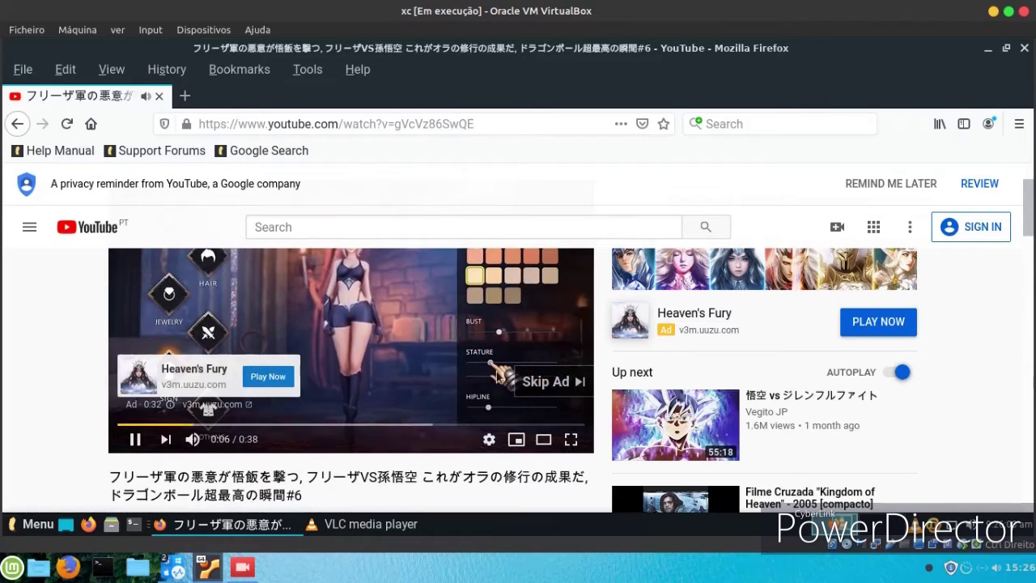
left_click(542, 386)
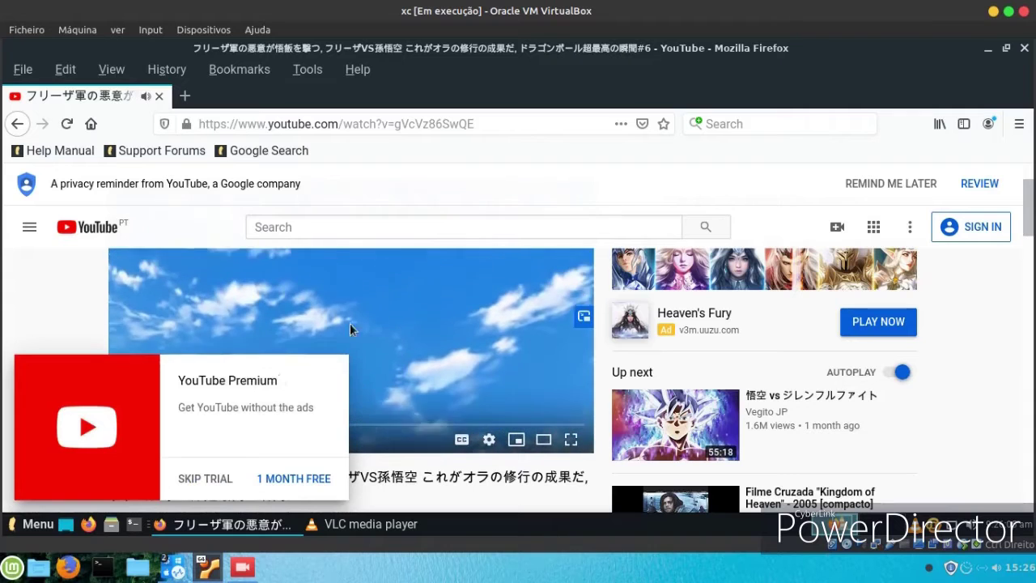
left_click(195, 485)
- Copy the playing video's URL and close Firefox
right_click(353, 281)
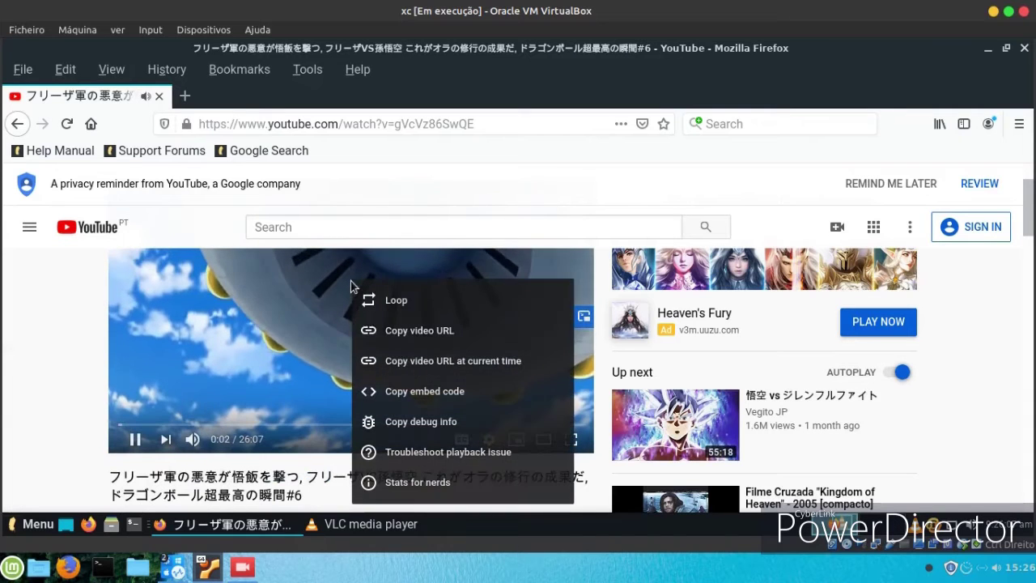
left_click(370, 328)
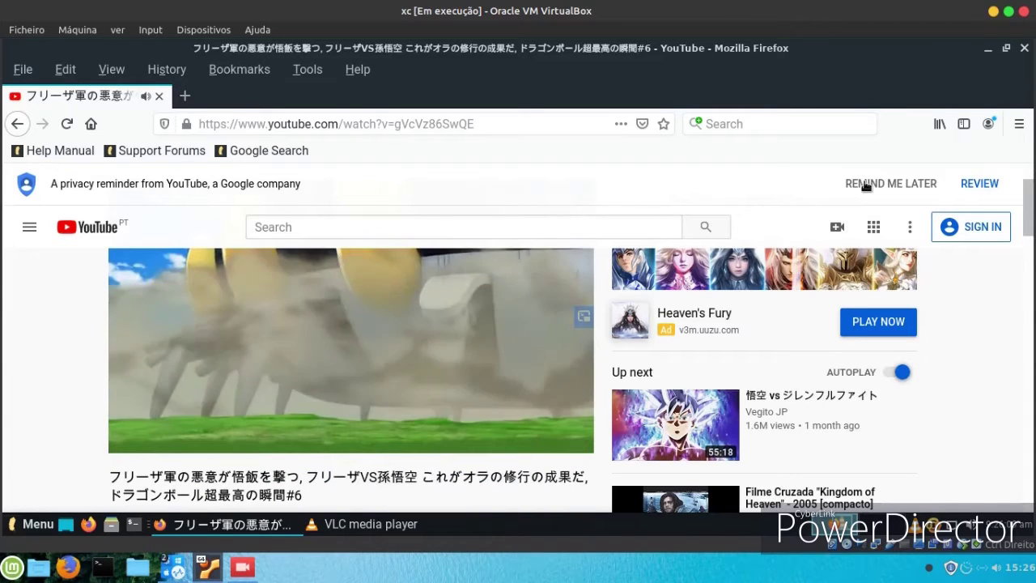
left_click(1023, 48)
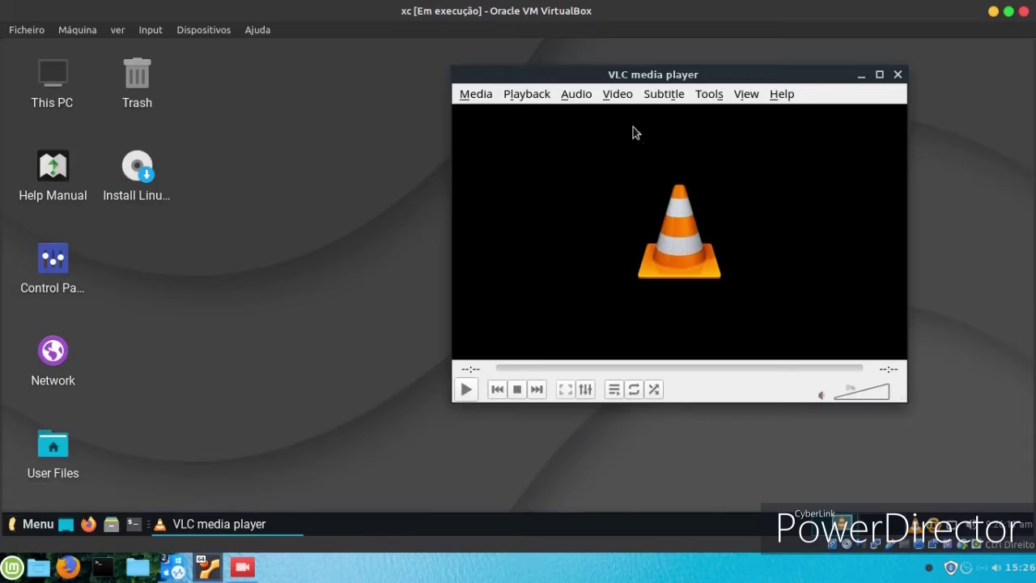
- Try to play the copied YouTube URL in VLC as a network stream
left_click(485, 94)
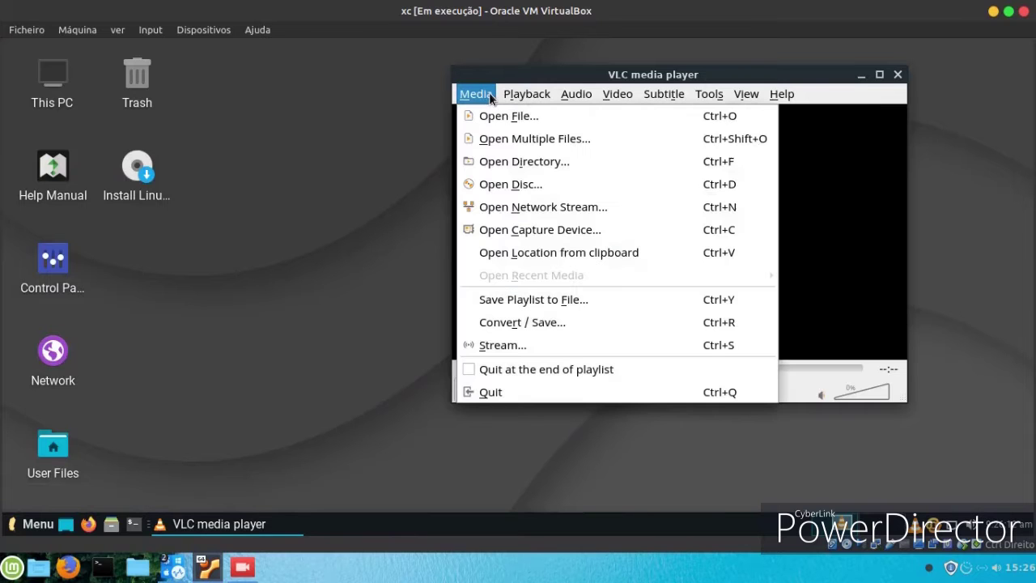
left_click(484, 209)
right_click(581, 158)
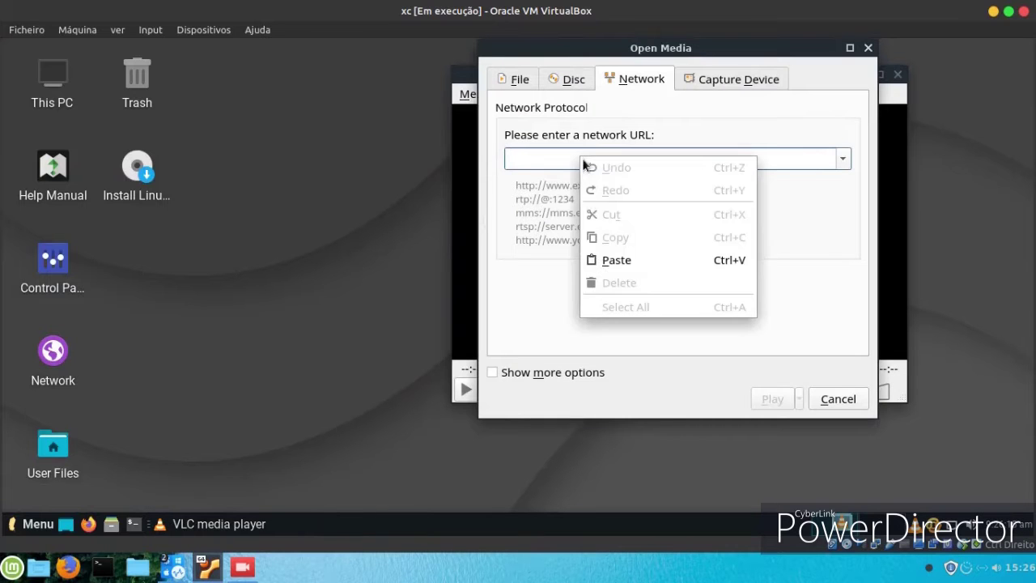
left_click(595, 259)
left_click(771, 399)
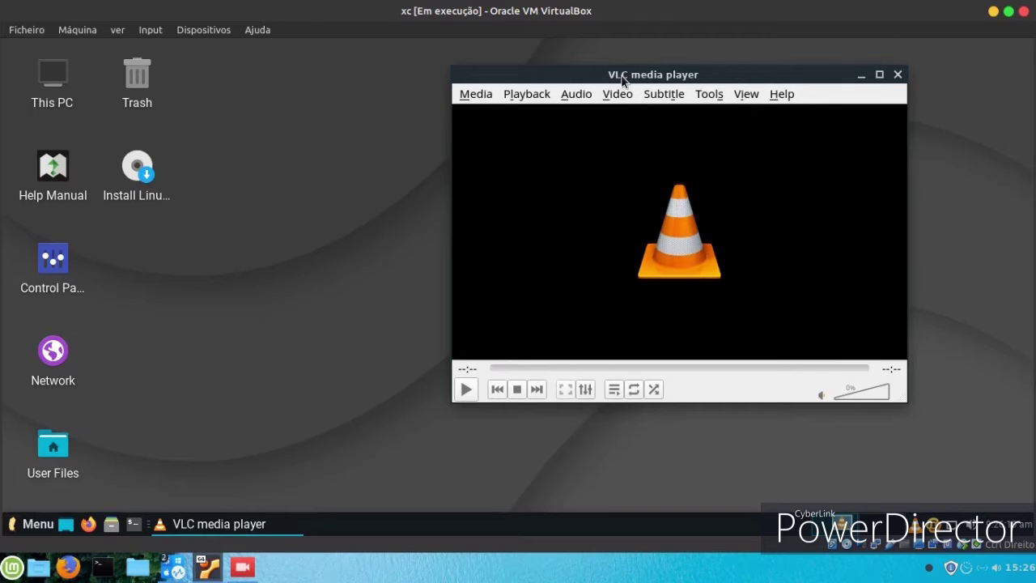
- Move the VLC window closer to the desktop icons, try to start playback, and cancel the media file selection
left_click_drag(620, 78, 390, 60)
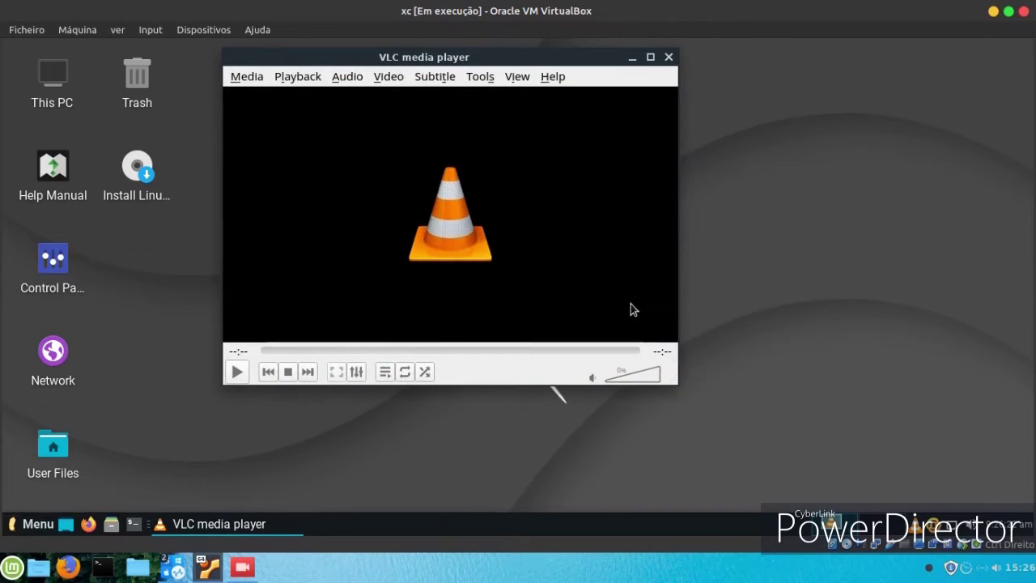
left_click(248, 76)
left_click(542, 74)
left_click(235, 374)
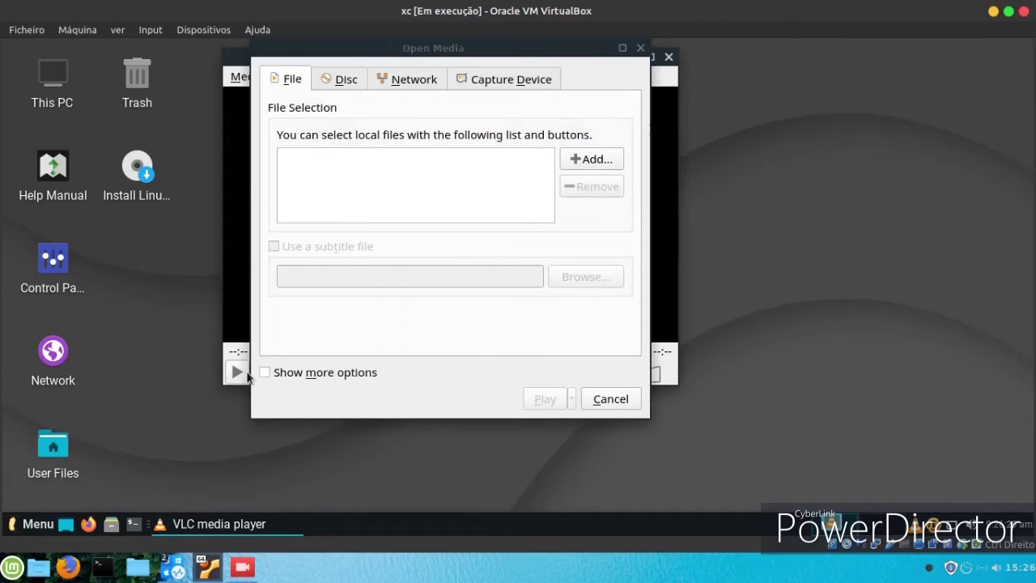
left_click(609, 399)
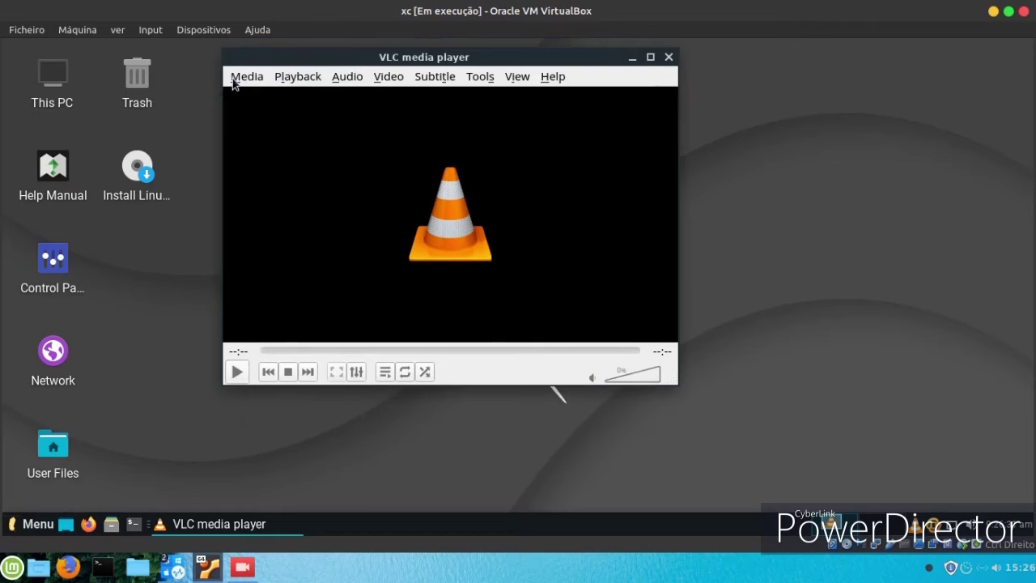
- Retry playing the copied YouTube URL in VLC as a network stream and close the player
left_click(234, 81)
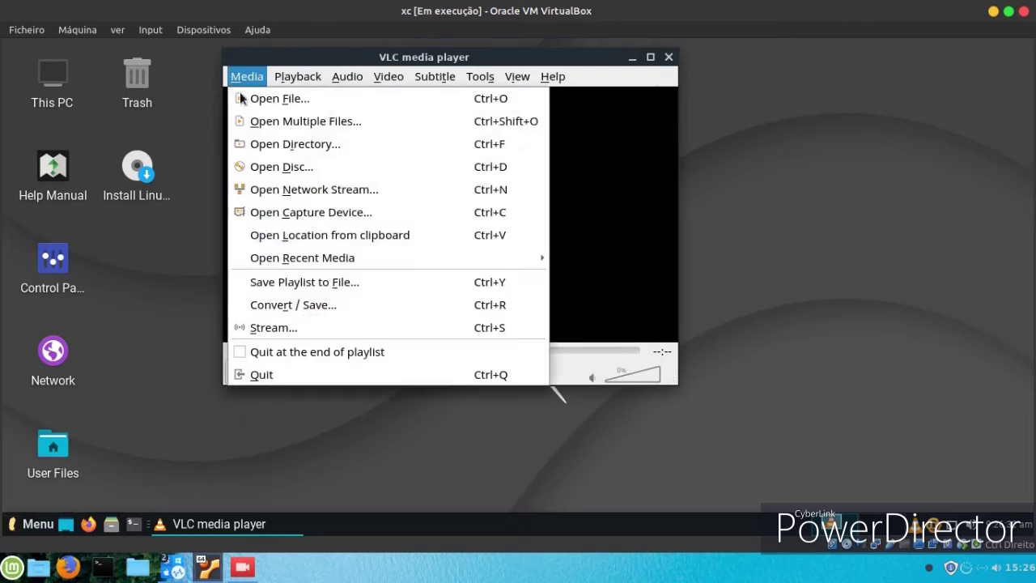
left_click(262, 197)
right_click(305, 163)
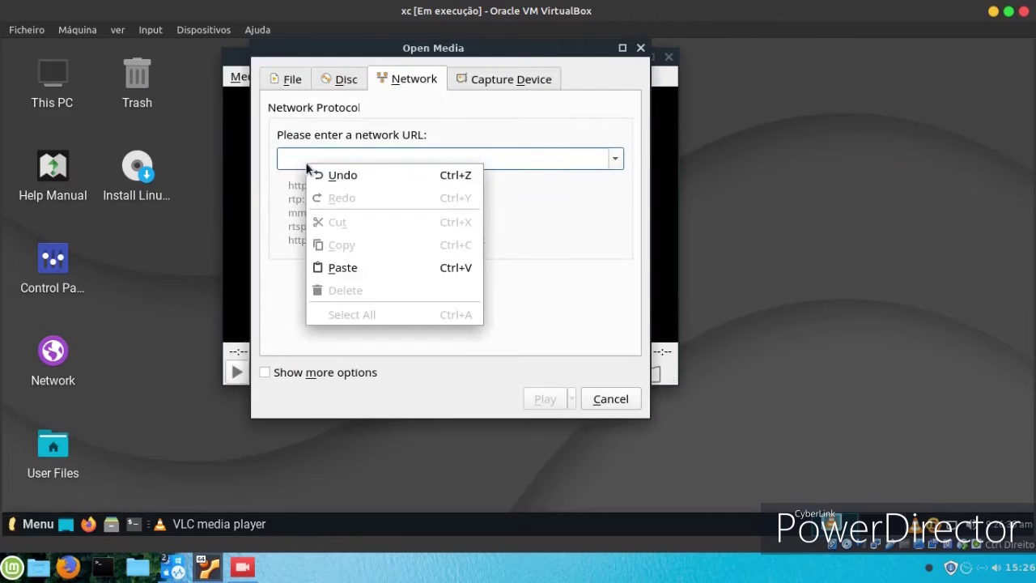
left_click(324, 267)
left_click(538, 399)
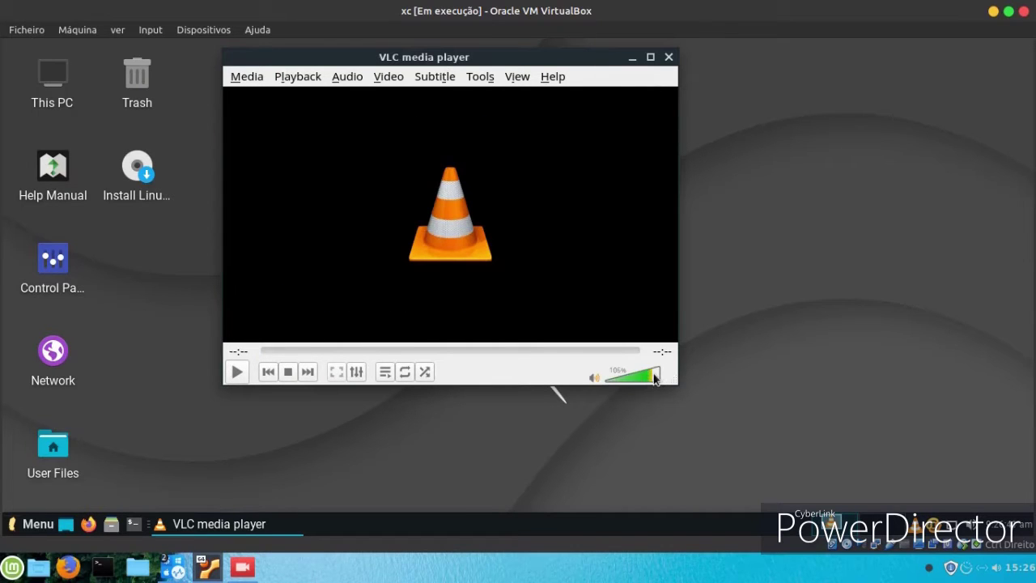
left_click(668, 57)
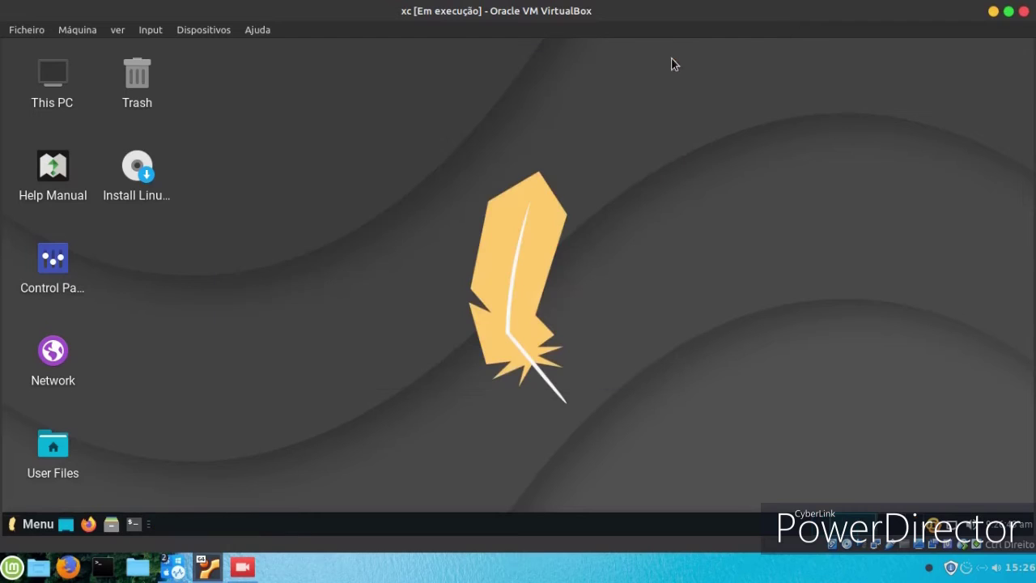
- Set the desktop wallpaper to the black BMW car picture and close the desktop settings
right_click(371, 210)
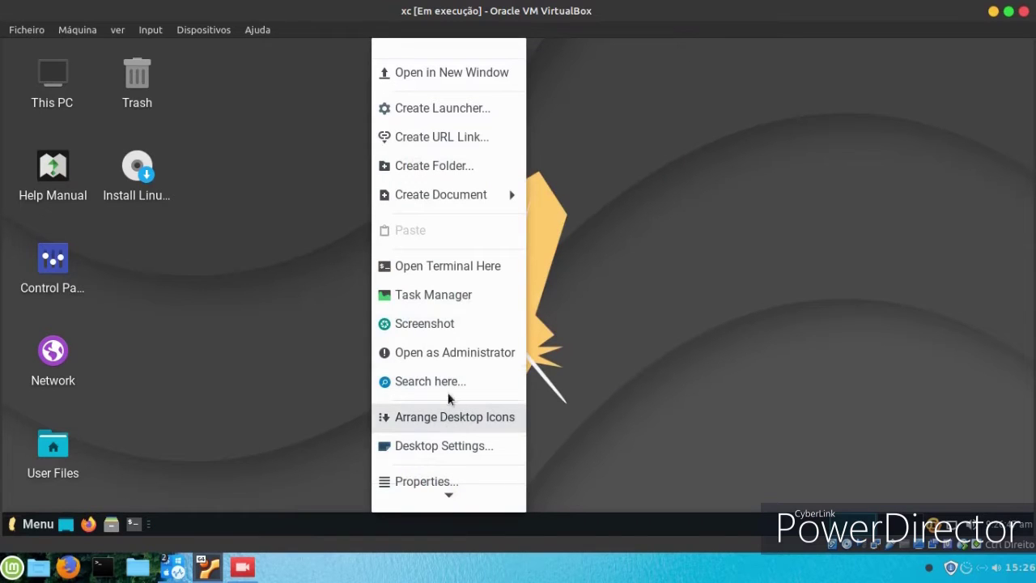
left_click(420, 445)
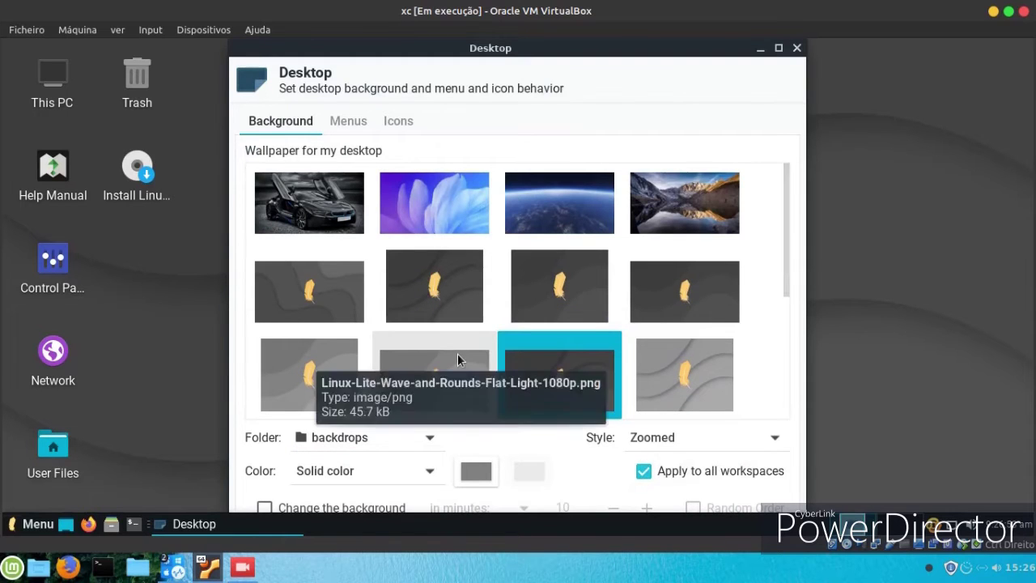
left_click(299, 201)
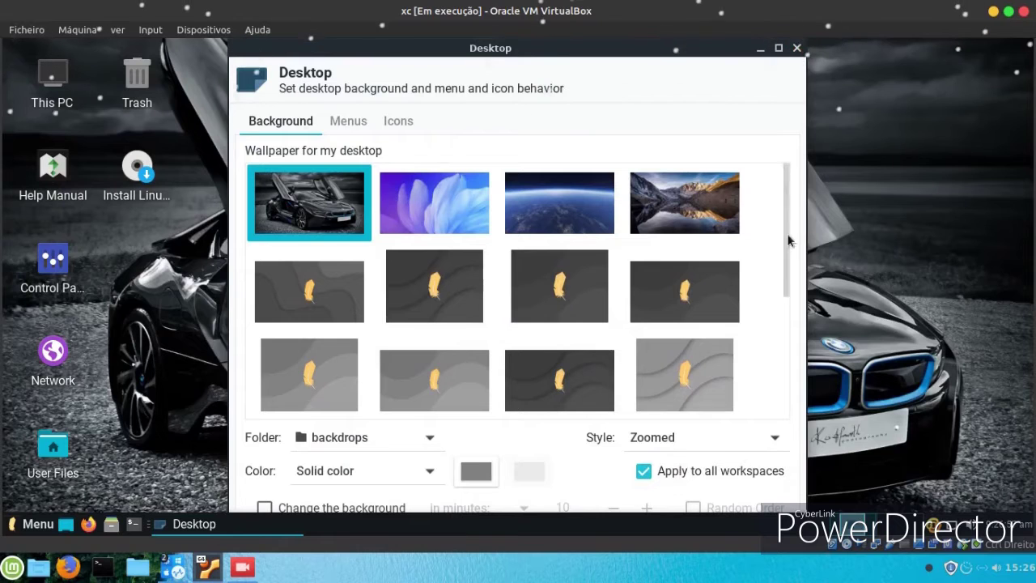
left_click(797, 47)
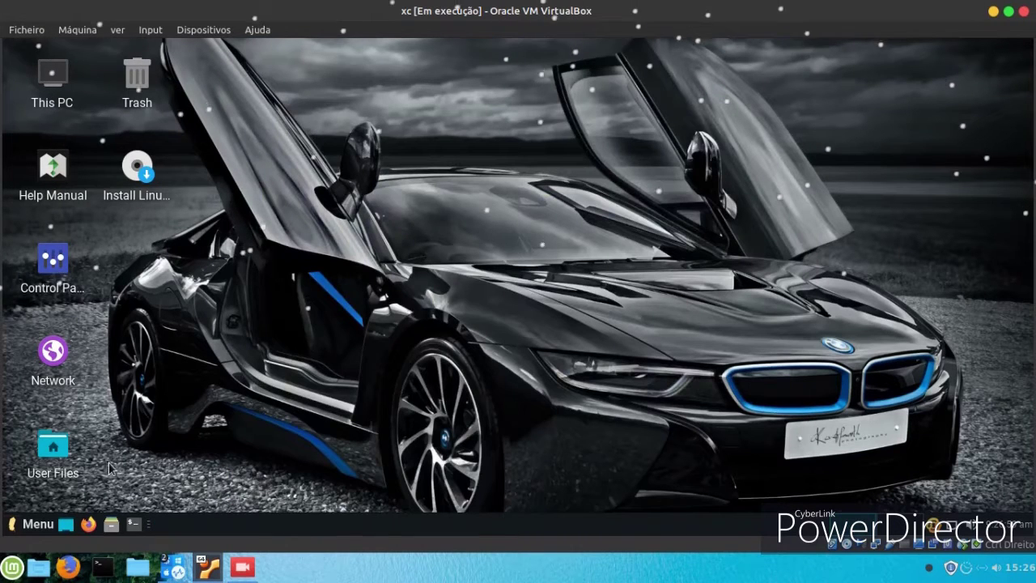
- Open the Calculator from the accessories, calculate 32−65, and clear the entry line
left_click(32, 523)
mouse_move(75, 394)
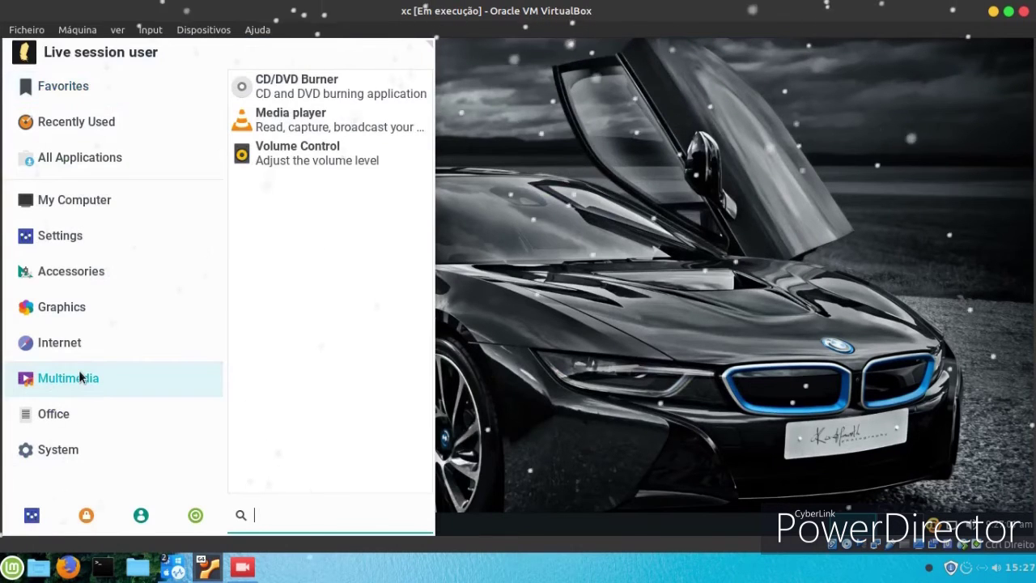
mouse_move(70, 267)
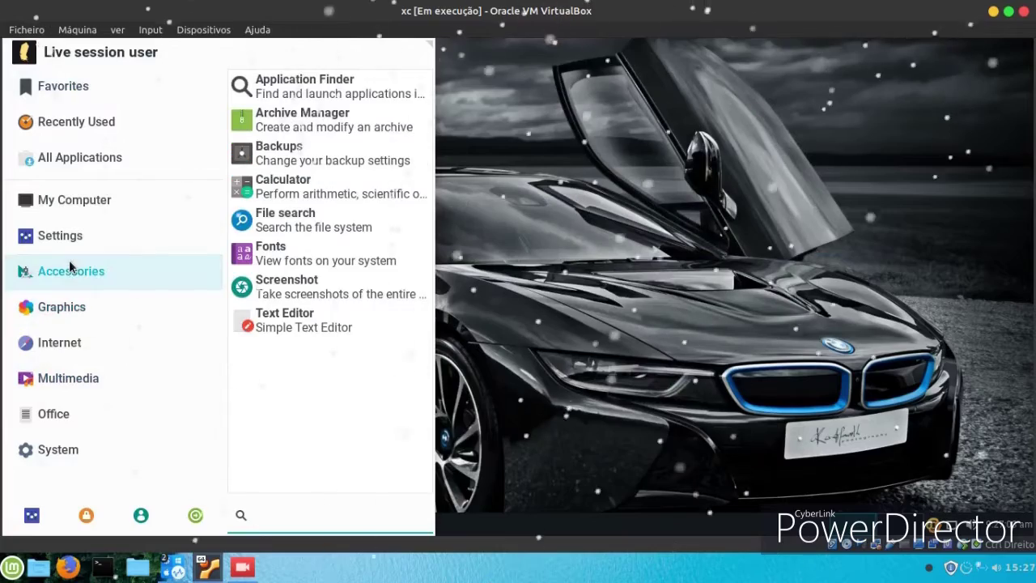
left_click(364, 192)
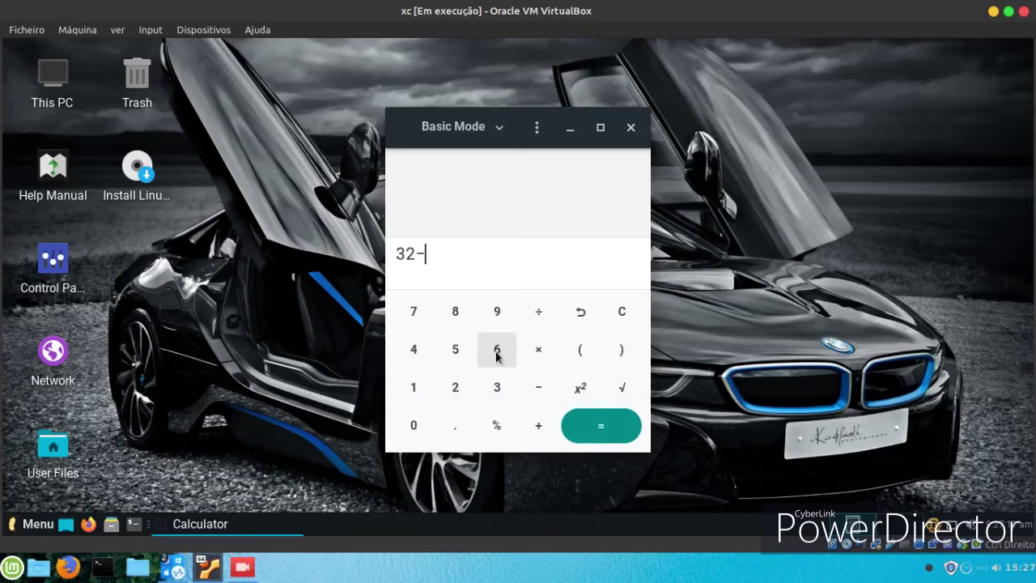
left_click(497, 357)
left_click(455, 350)
left_click(573, 427)
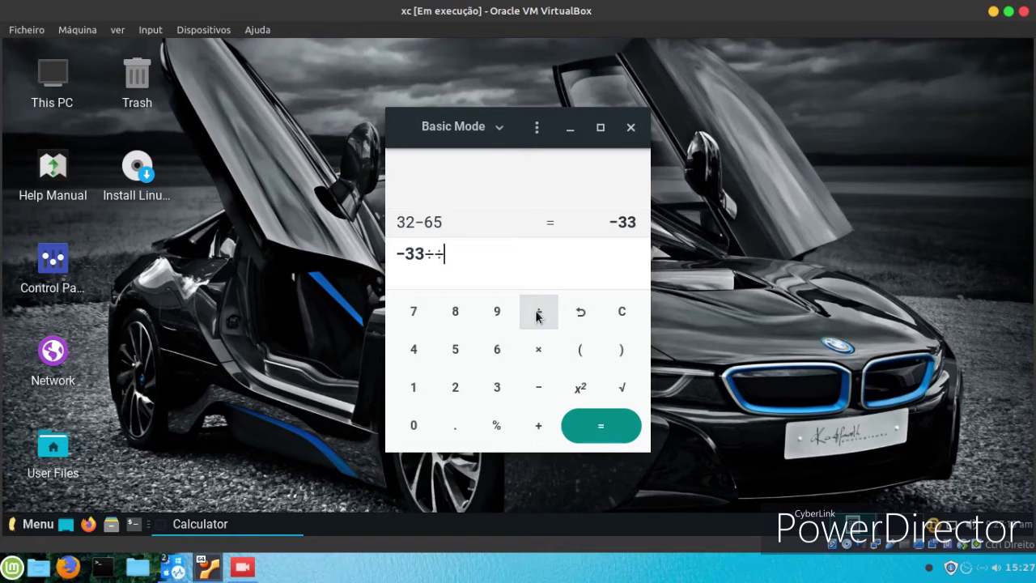
left_click(606, 427)
left_click(625, 313)
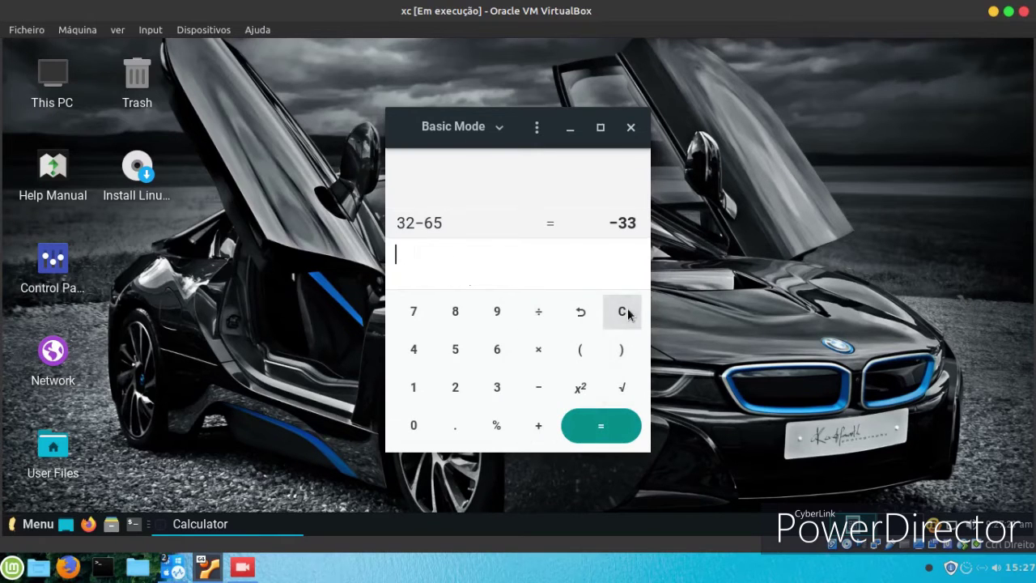
- Calculate 78+56 and close the Calculator
left_click(415, 314)
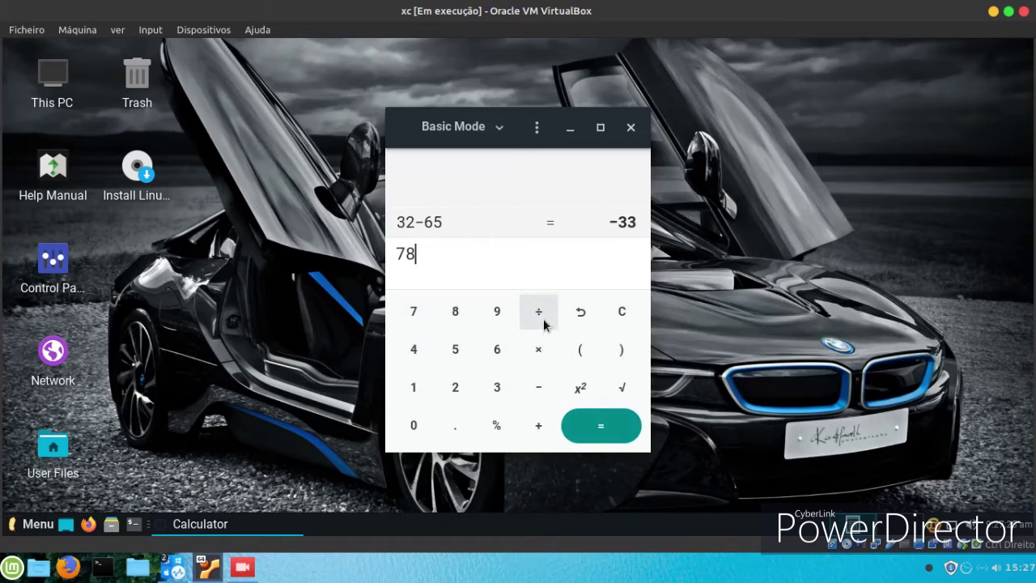
left_click(455, 349)
left_click(583, 424)
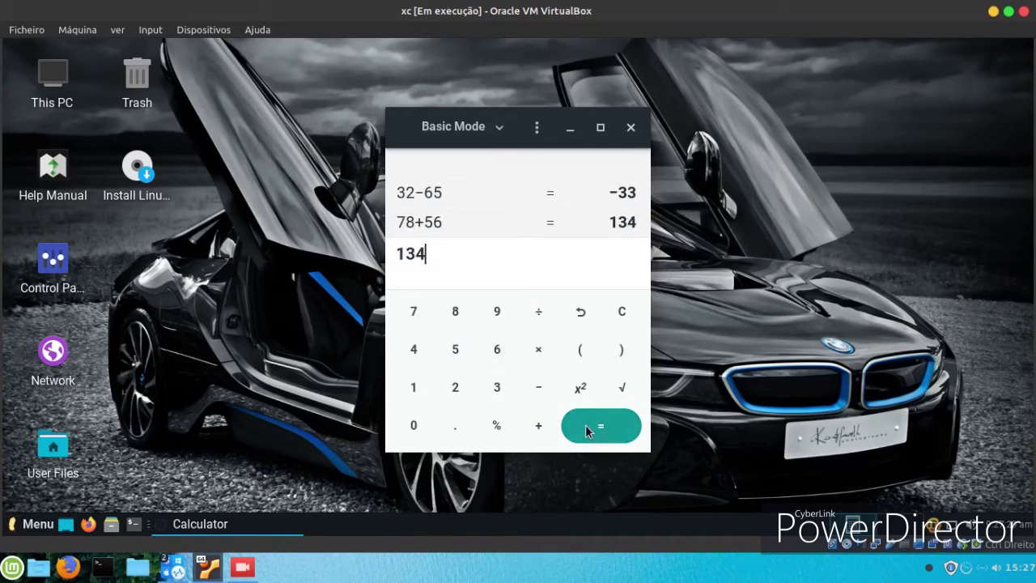
left_click(631, 128)
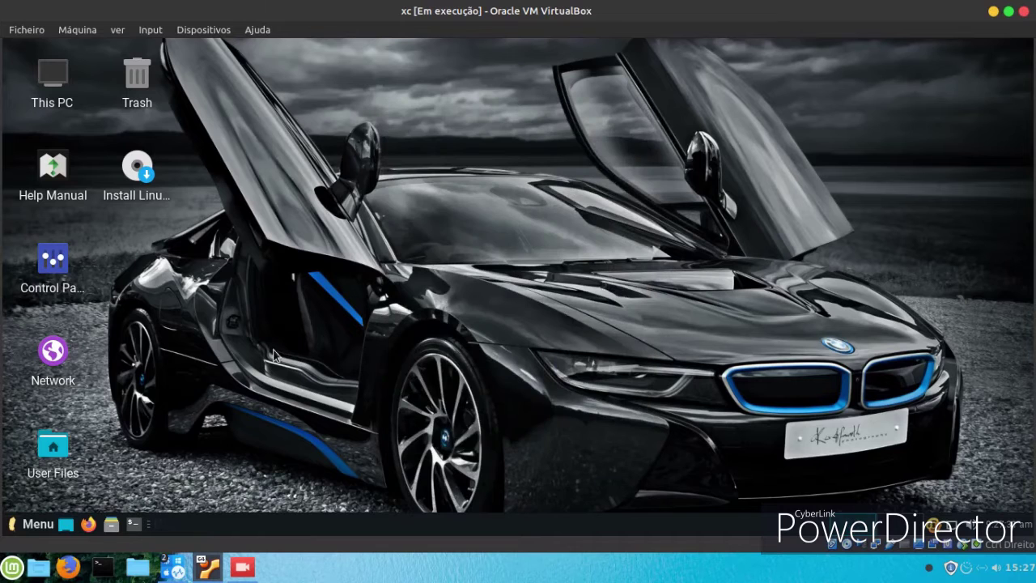
- Set the desktop wallpaper to the purple and blue flower petals picture in the desktop settings
left_click(33, 523)
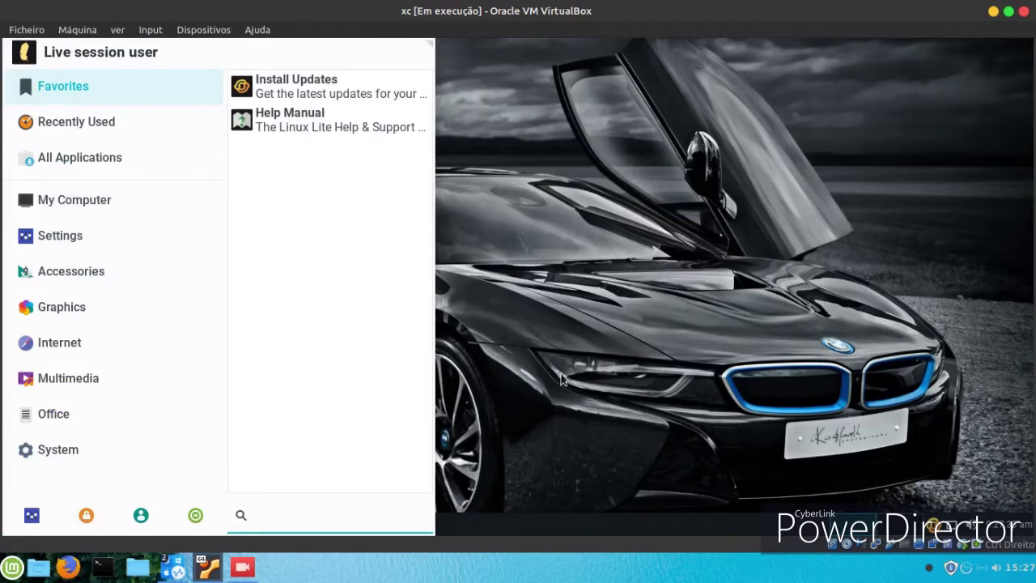
left_click(562, 380)
right_click(447, 174)
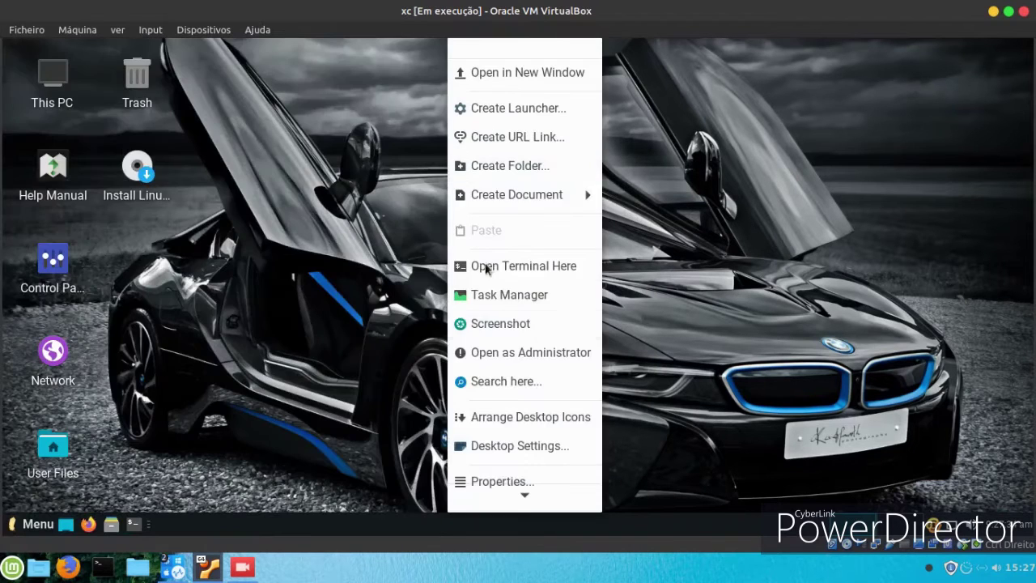
left_click(509, 444)
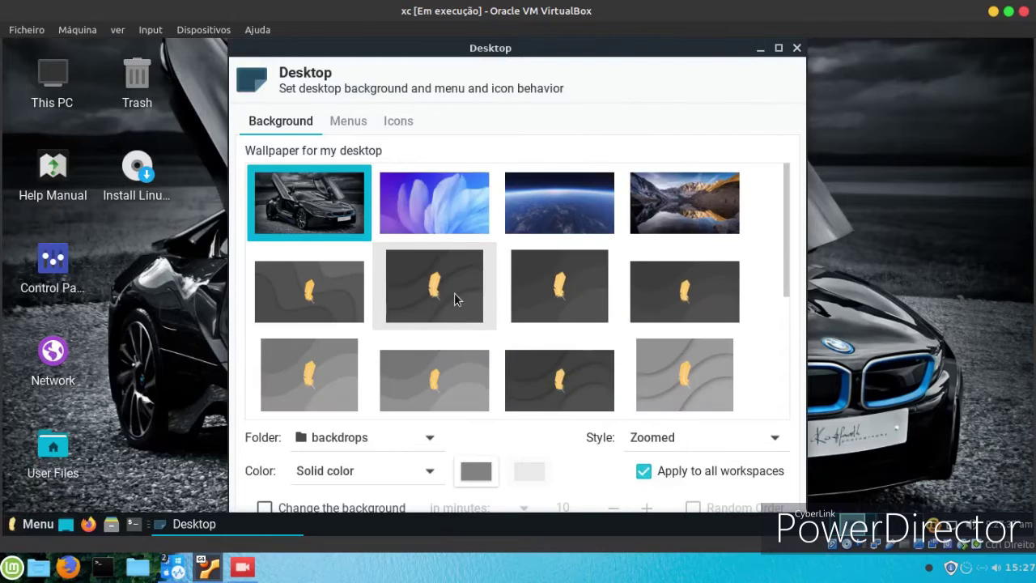
left_click(456, 216)
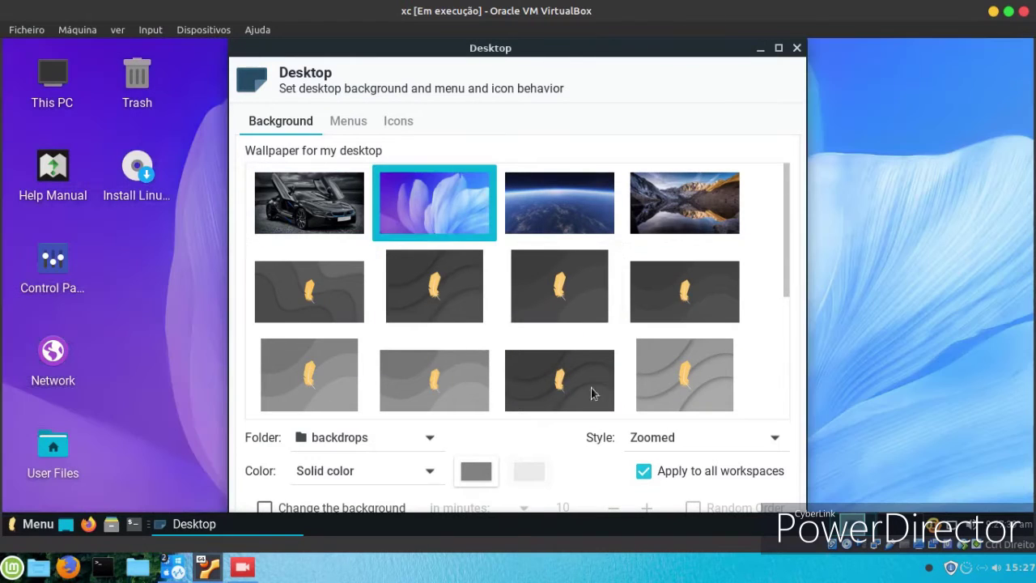
- Turn off the default Trash icon on the desktop and minimise the desktop settings window
left_click(346, 125)
left_click(396, 122)
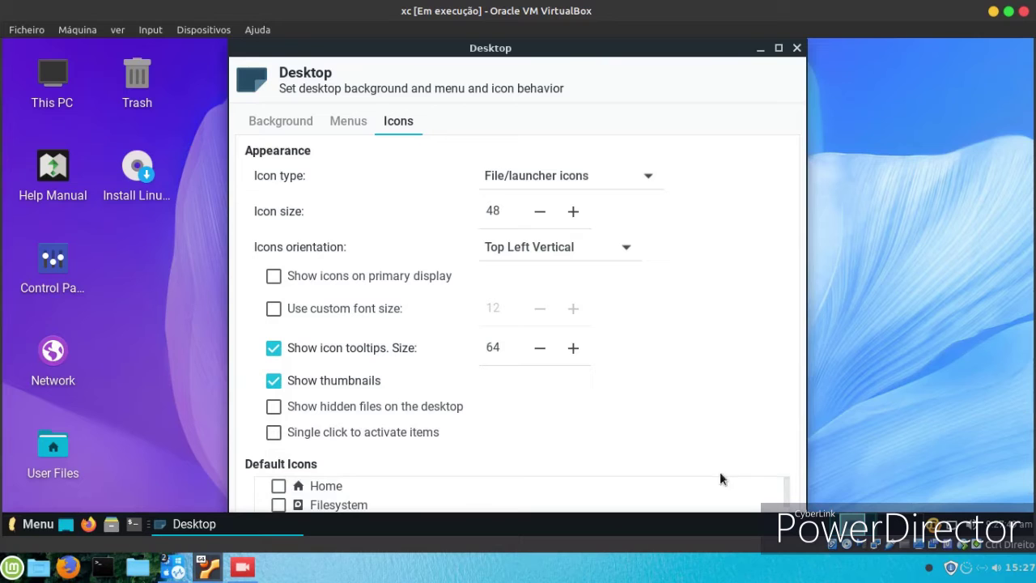
scroll(781, 489, "down", 1)
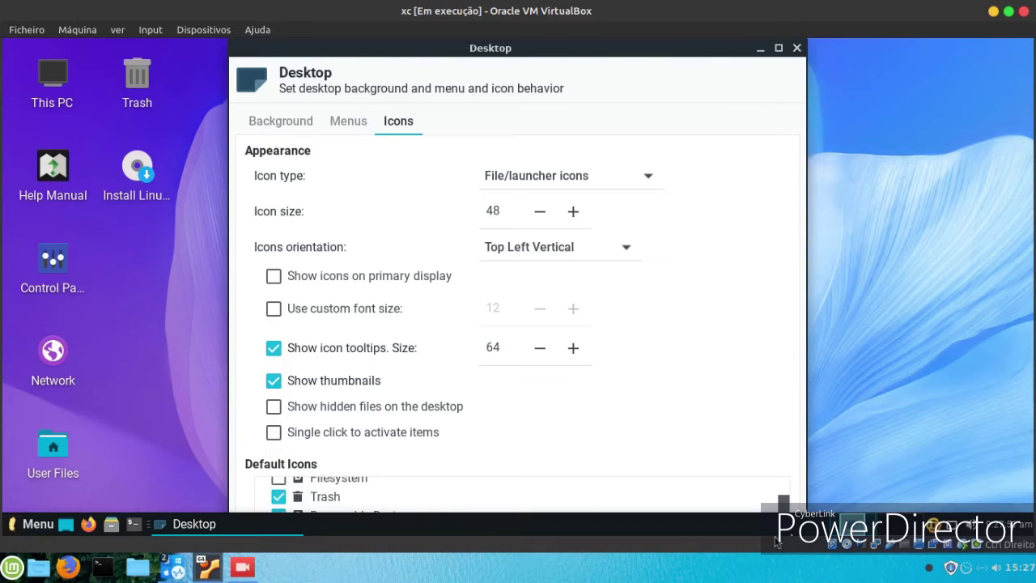
left_click(278, 496)
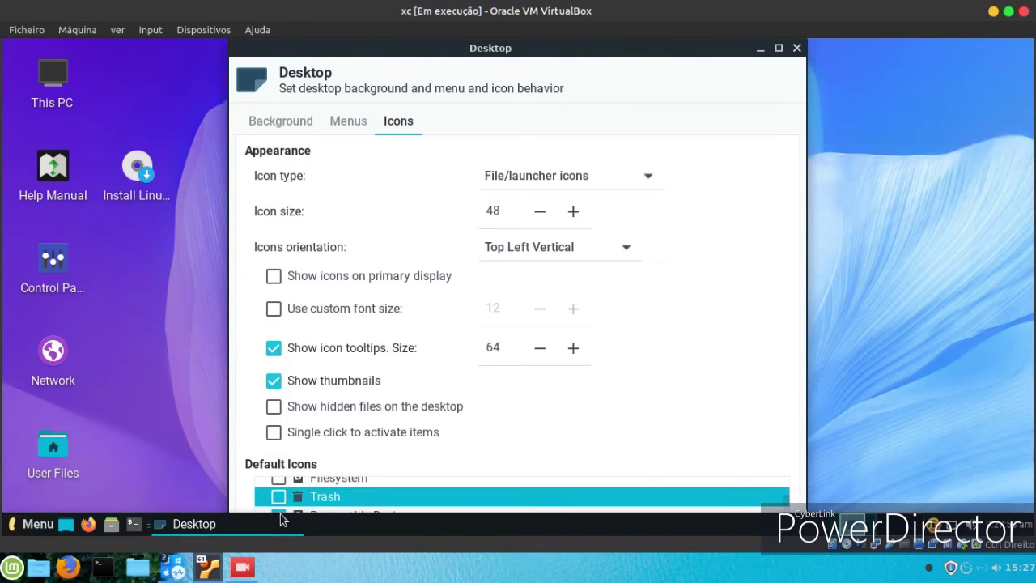
left_click(283, 520)
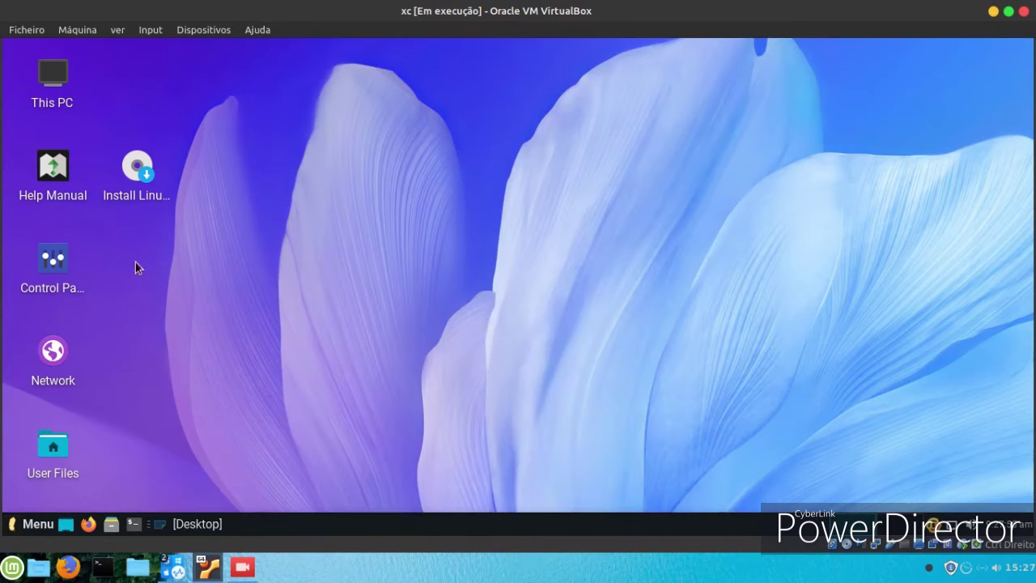
right_click(178, 257)
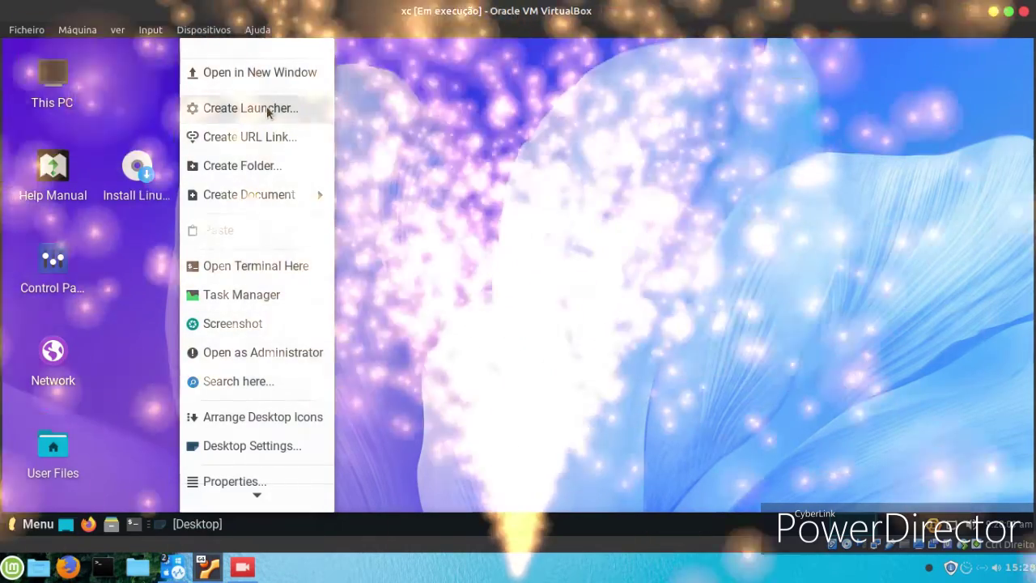
left_click(266, 107)
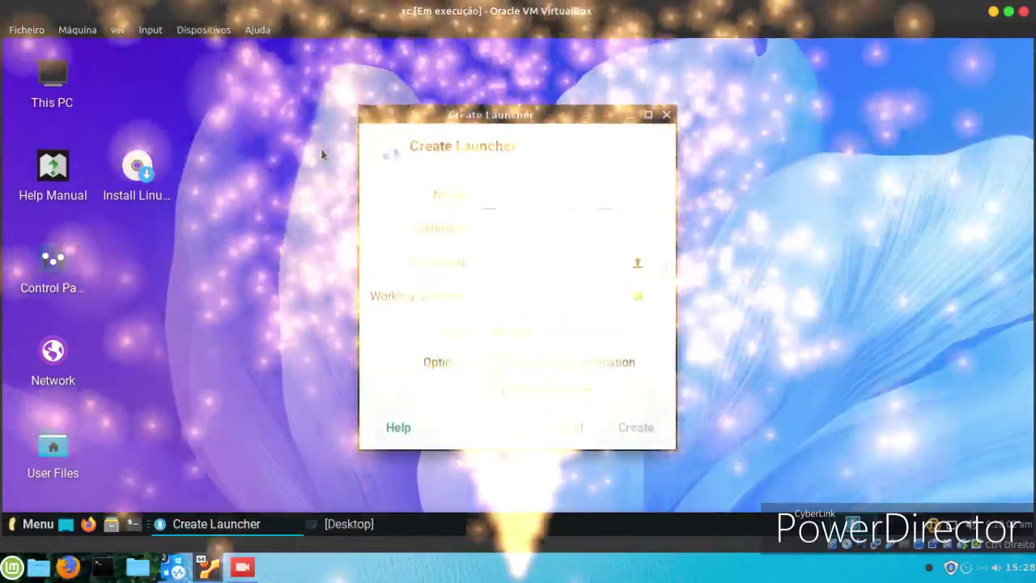
type("xc")
type("se")
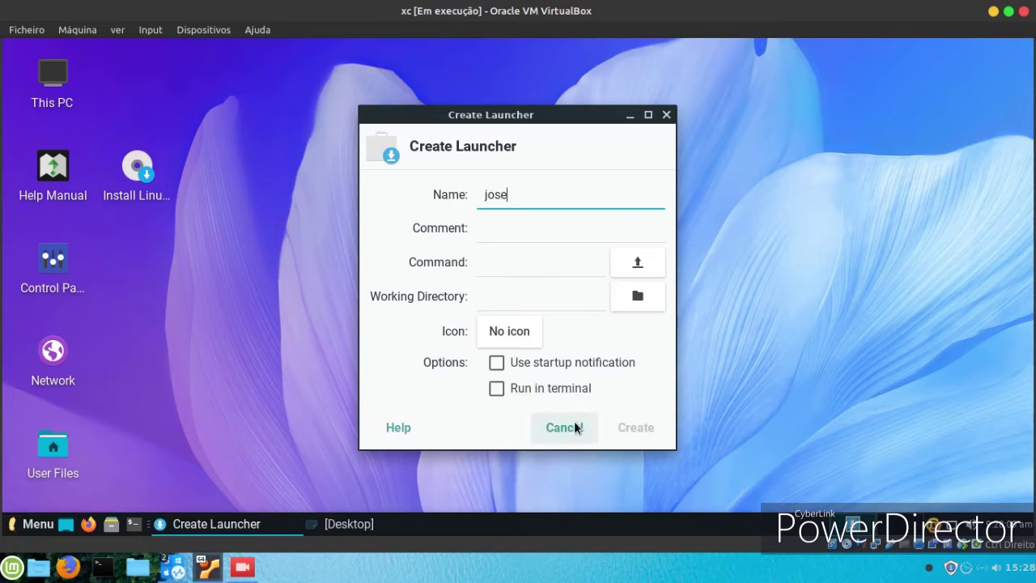
left_click(566, 427)
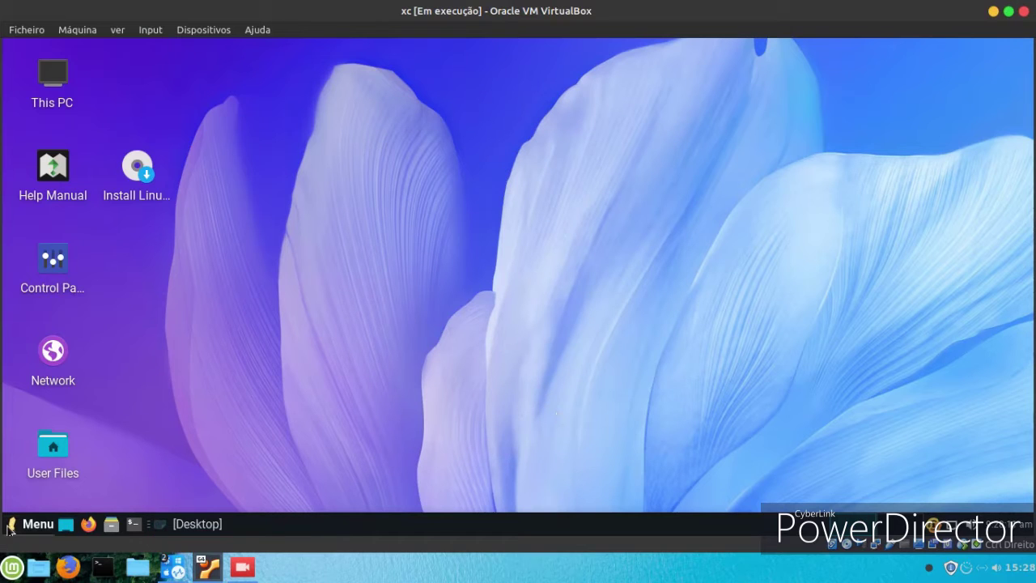
- Open the Appearance settings and set the desktop style to Adwaita-dark
left_click(11, 526)
left_click(51, 453)
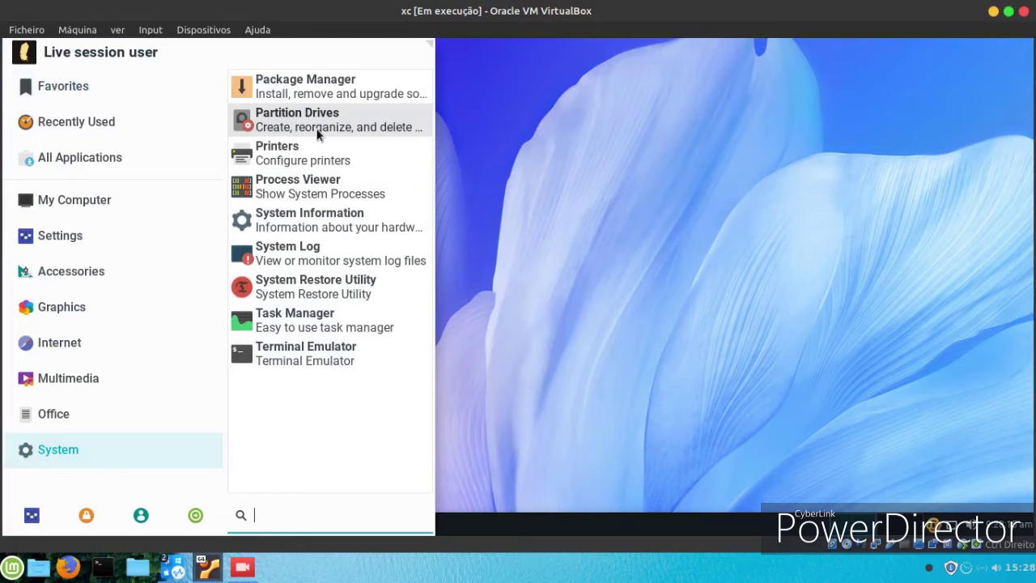
mouse_move(115, 240)
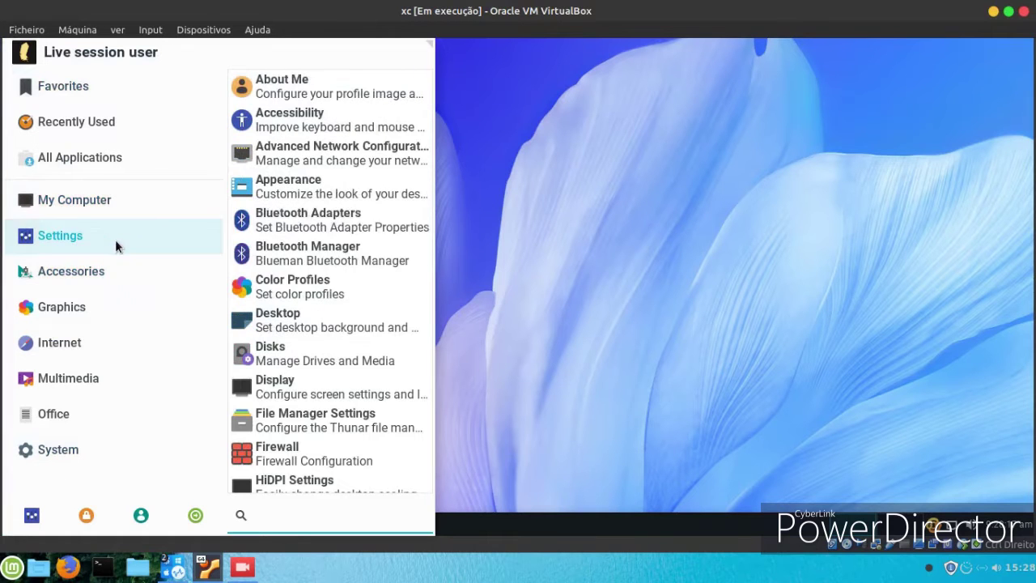
left_click(305, 203)
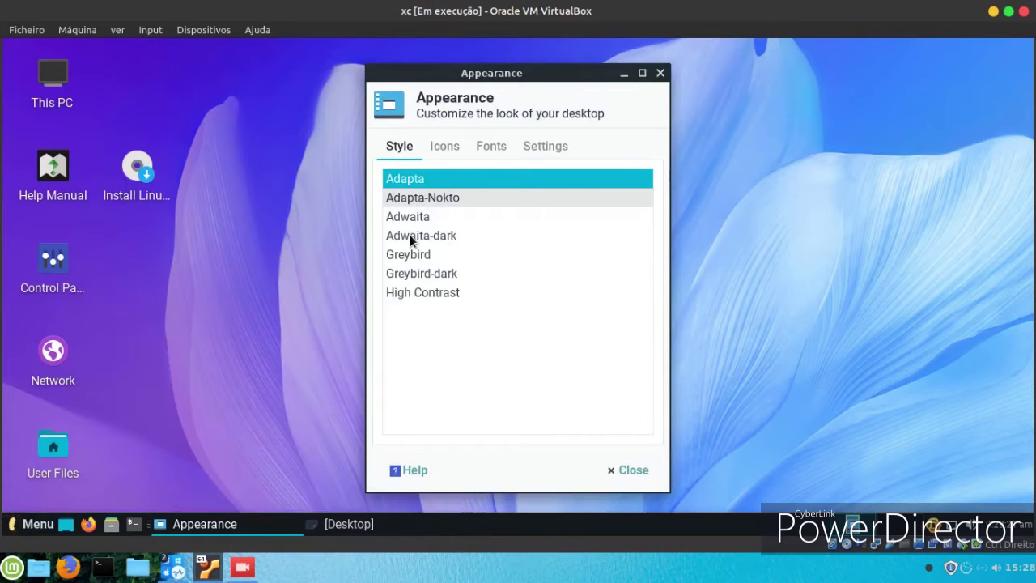
left_click(411, 237)
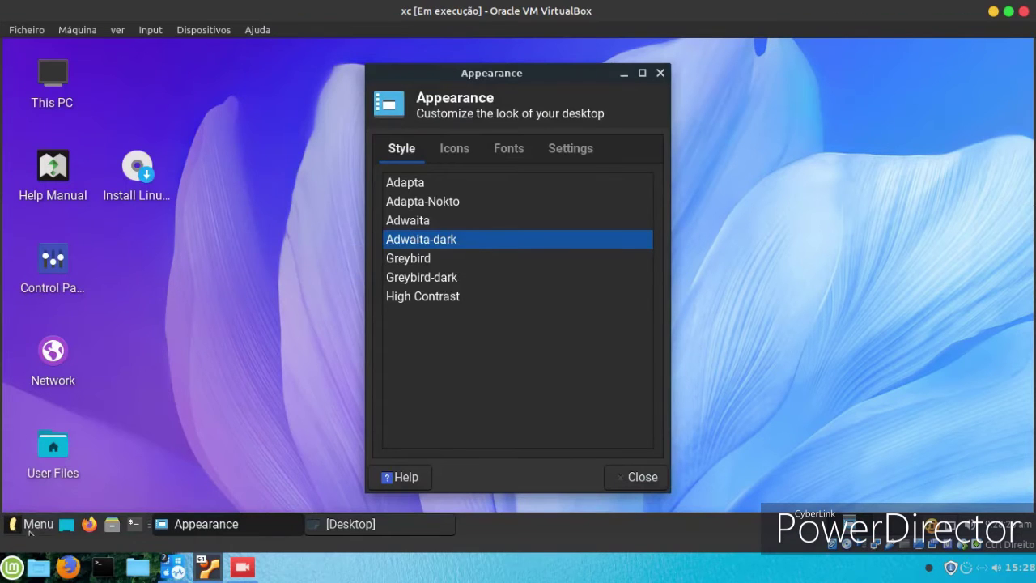
- Check how the application menu looks in the dark style and set the icon theme to Papirus
left_click(29, 528)
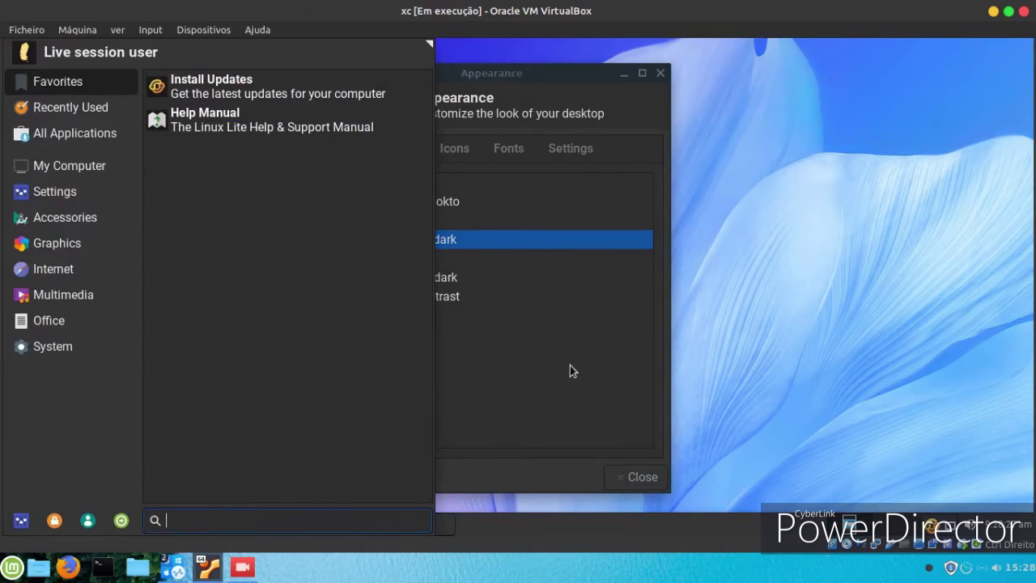
left_click(569, 371)
left_click(453, 151)
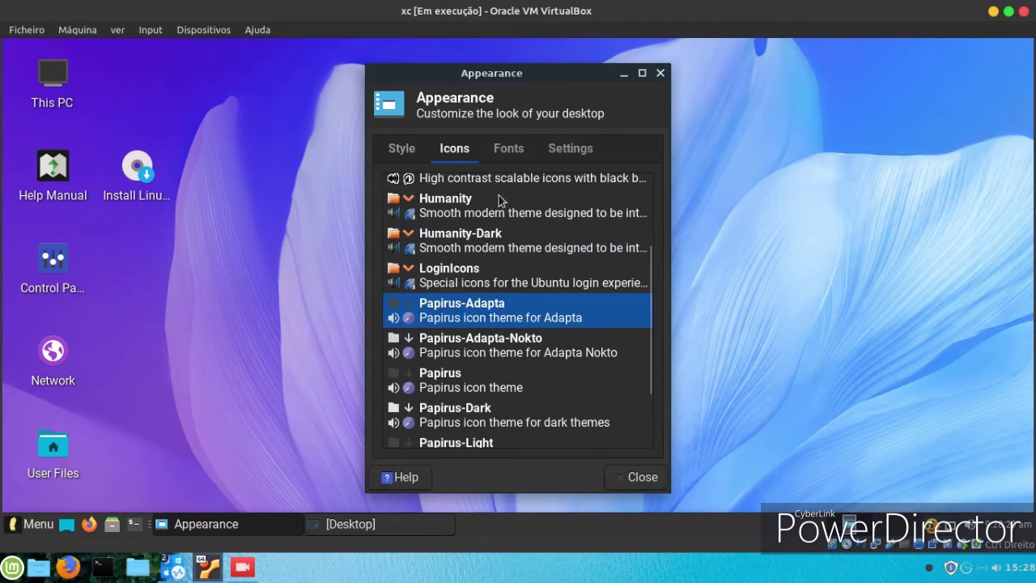
left_click(497, 391)
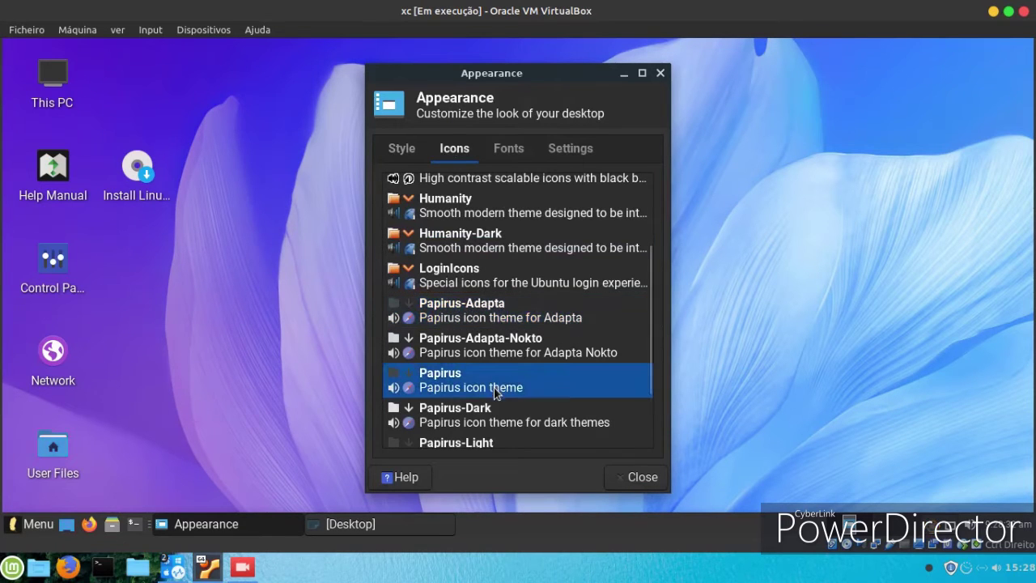
- Close the Appearance settings and change the desktop wallpaper to the snowy mountain lake picture in the desktop settings
left_click(635, 476)
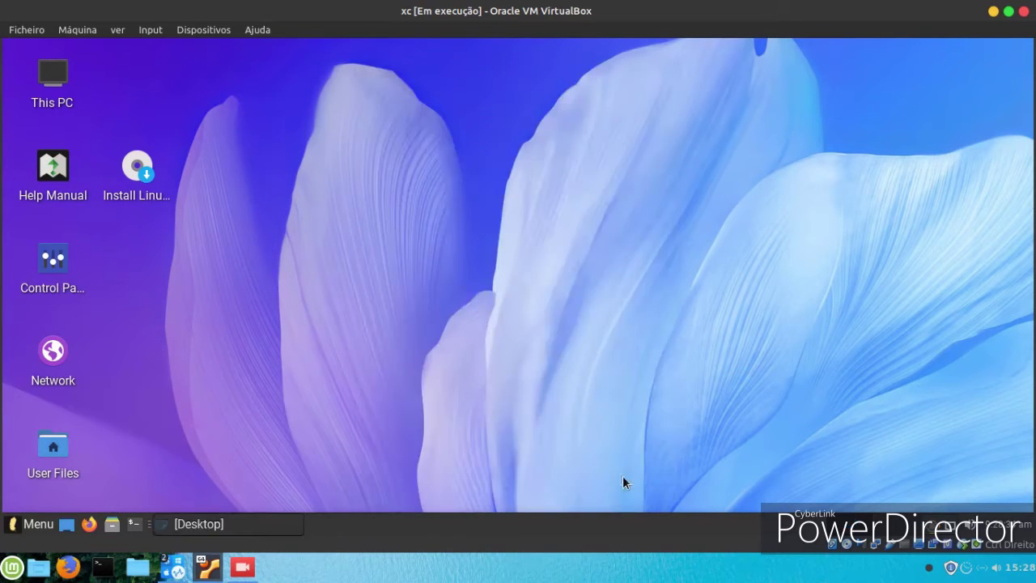
right_click(311, 251)
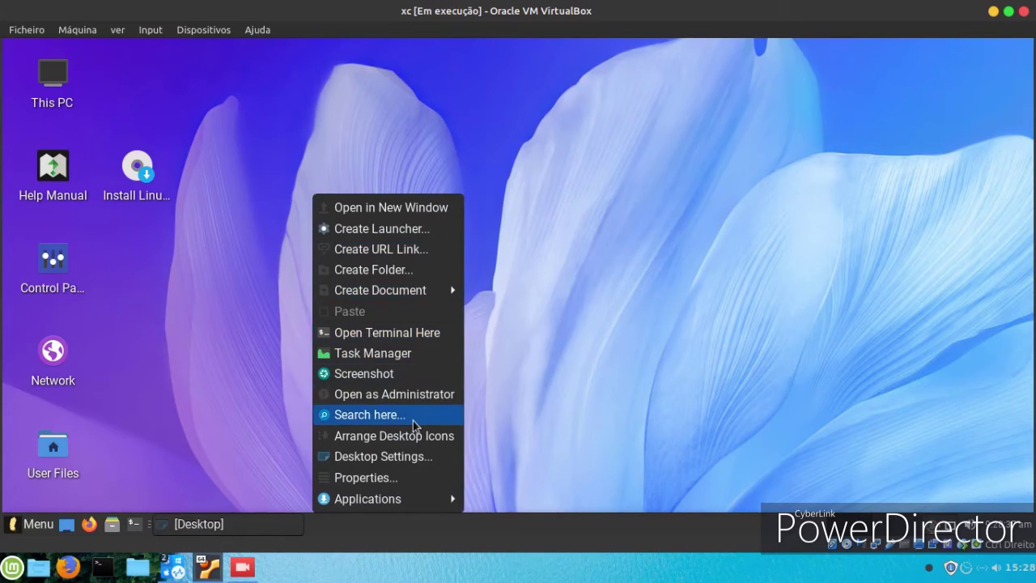
left_click(396, 458)
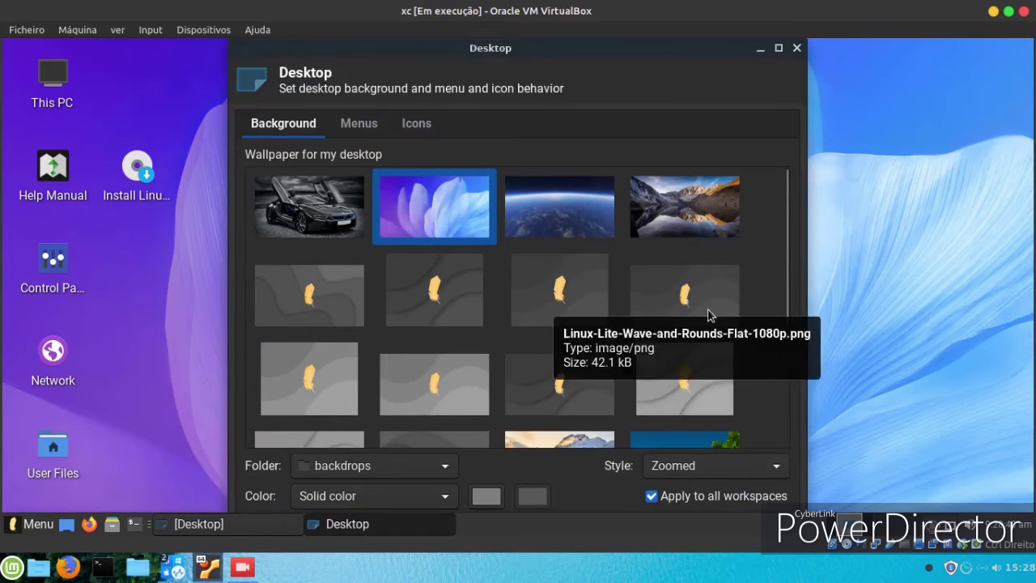
scroll(789, 328, "down", 2)
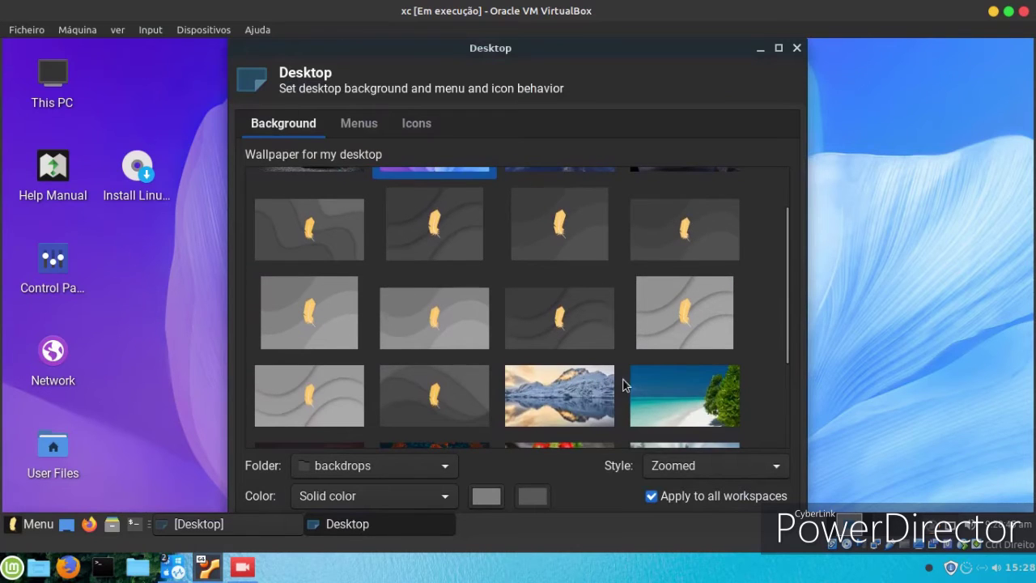
left_click(573, 397)
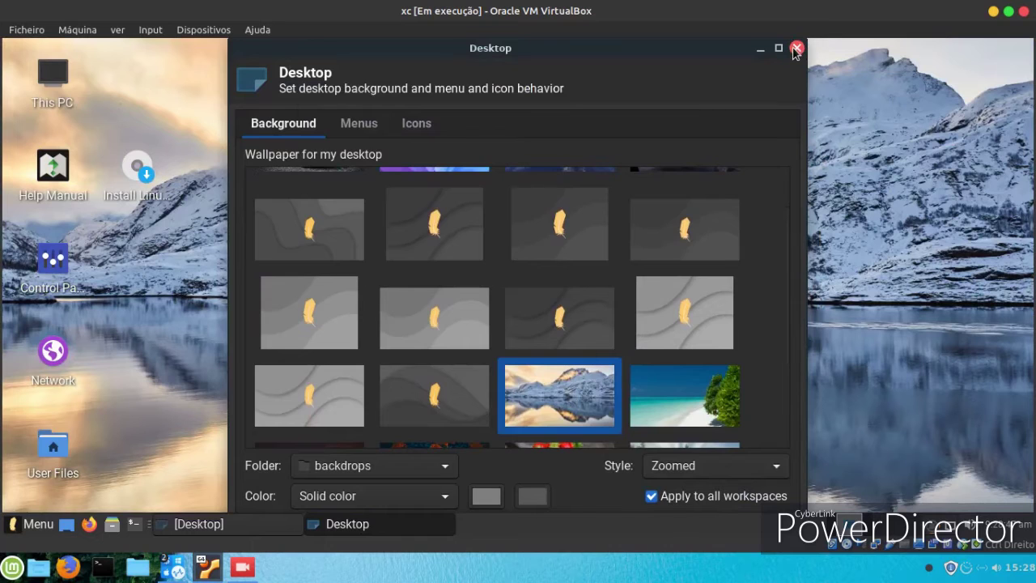
left_click(796, 49)
- Look through the Graphics, Internet, Office and System application categories and launch the Package Manager
left_click(32, 524)
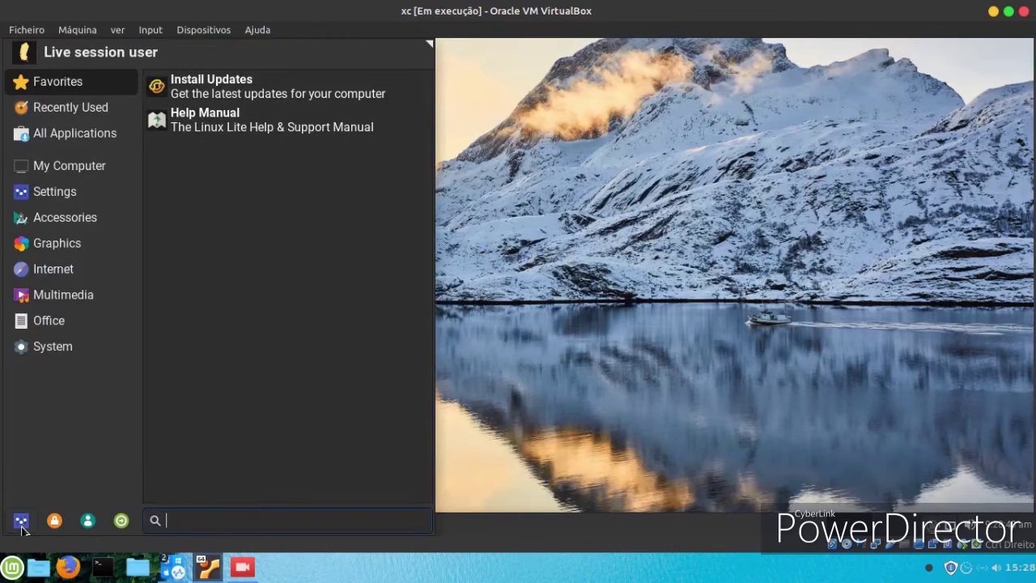
mouse_move(58, 248)
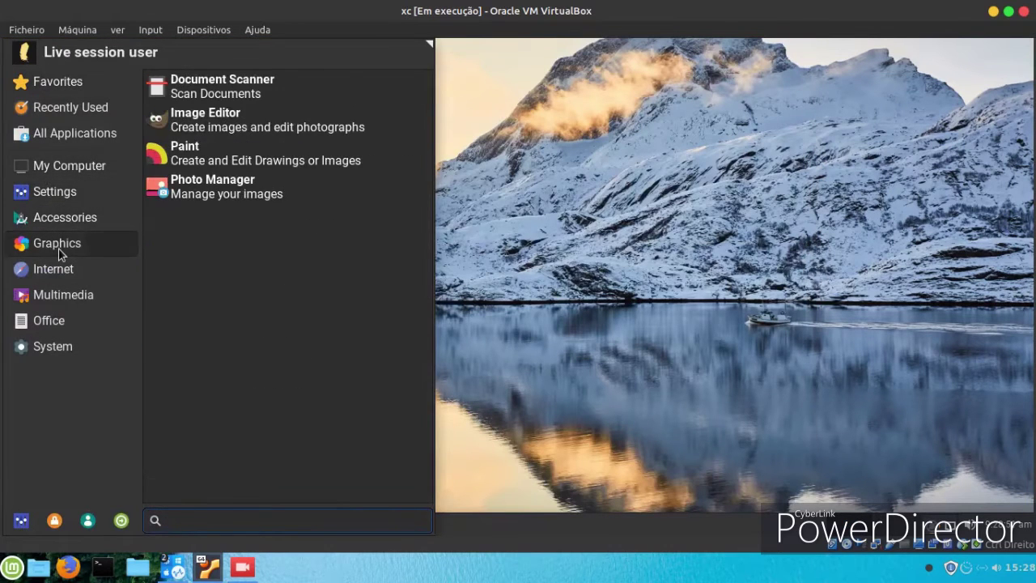
mouse_move(59, 271)
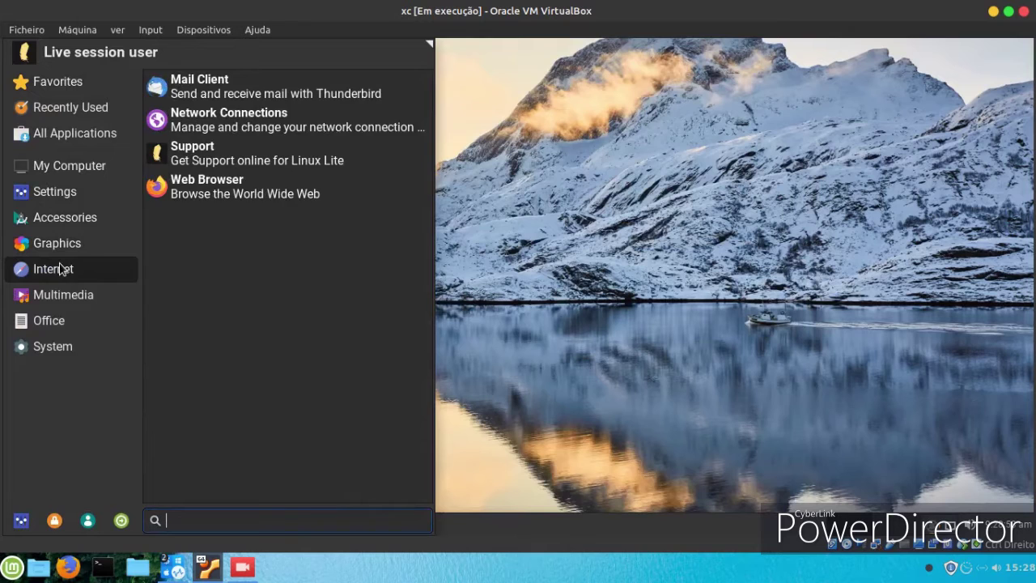
mouse_move(50, 324)
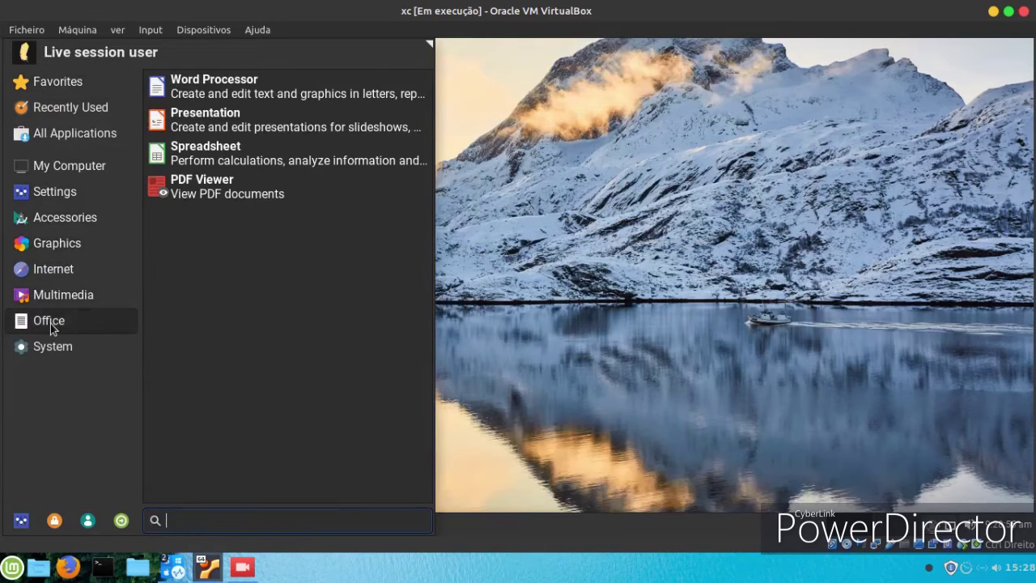
mouse_move(47, 346)
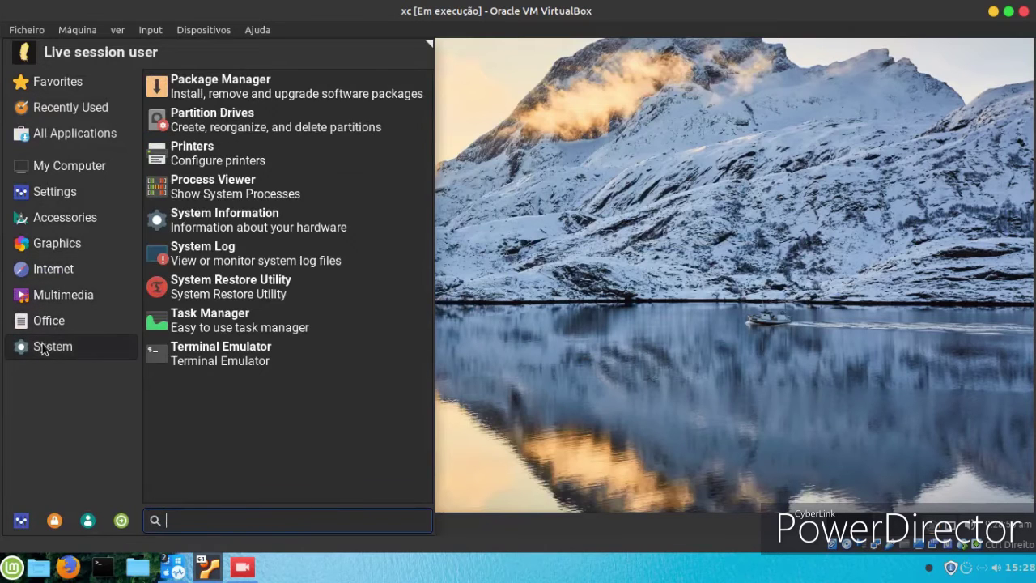
left_click(275, 107)
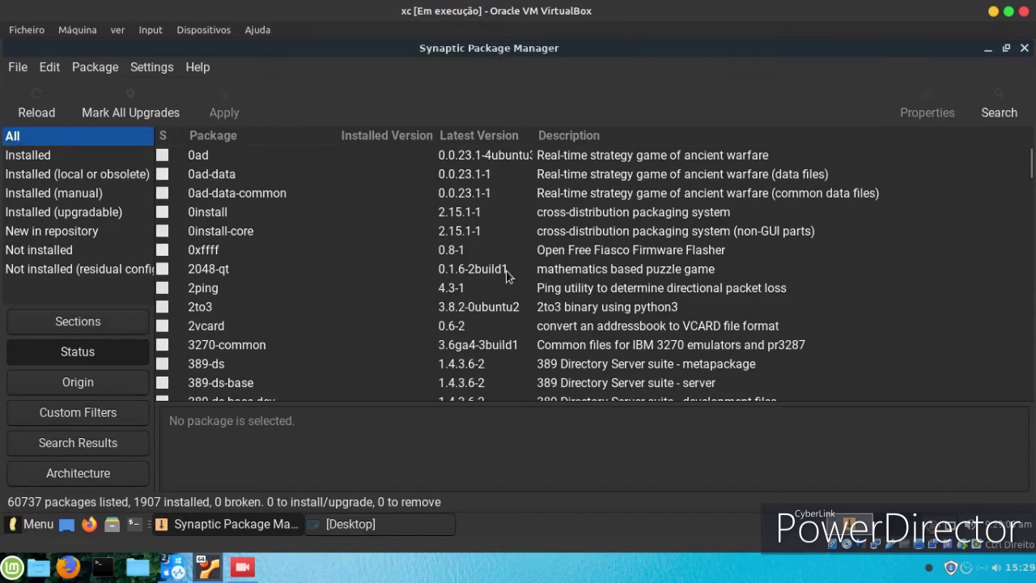
- Browse the package list, view the 3dldf-doc details, and filter by the Not installed and Installed (local or obsolete) statuses
scroll(505, 275, "down", 5)
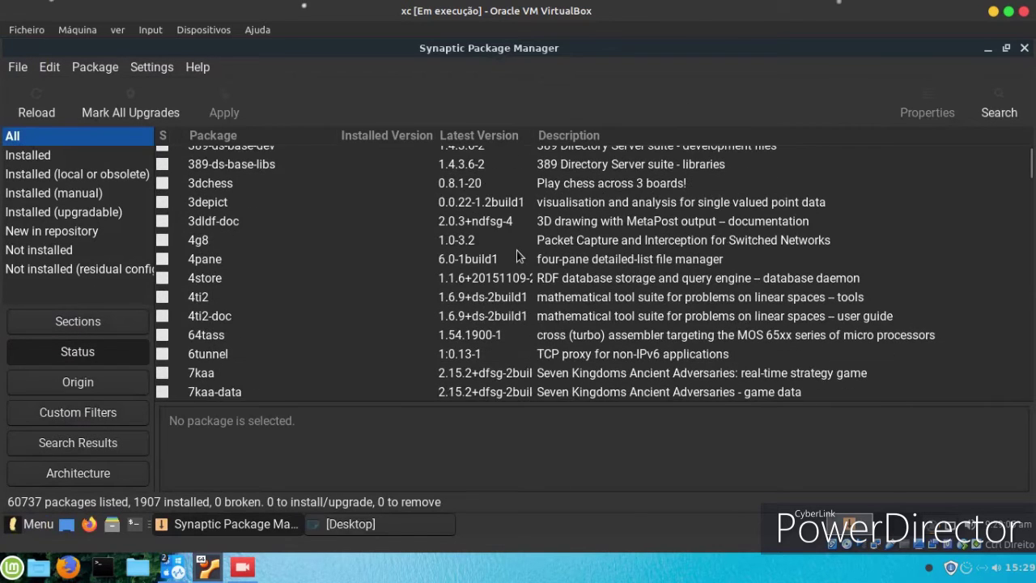
left_click(577, 227)
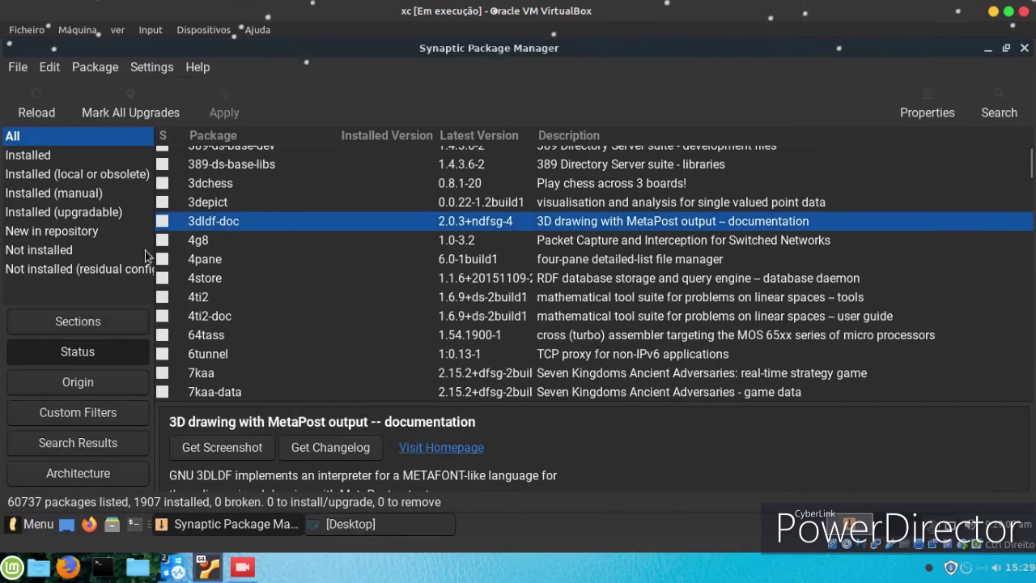
left_click(63, 211)
left_click(57, 243)
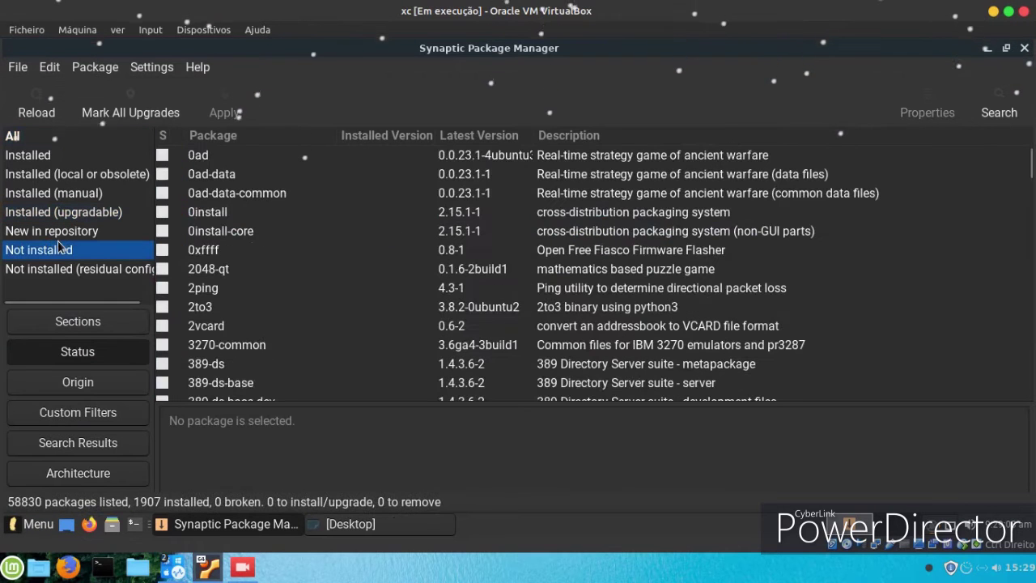
left_click(72, 185)
left_click(72, 179)
scroll(279, 233, "down", 1)
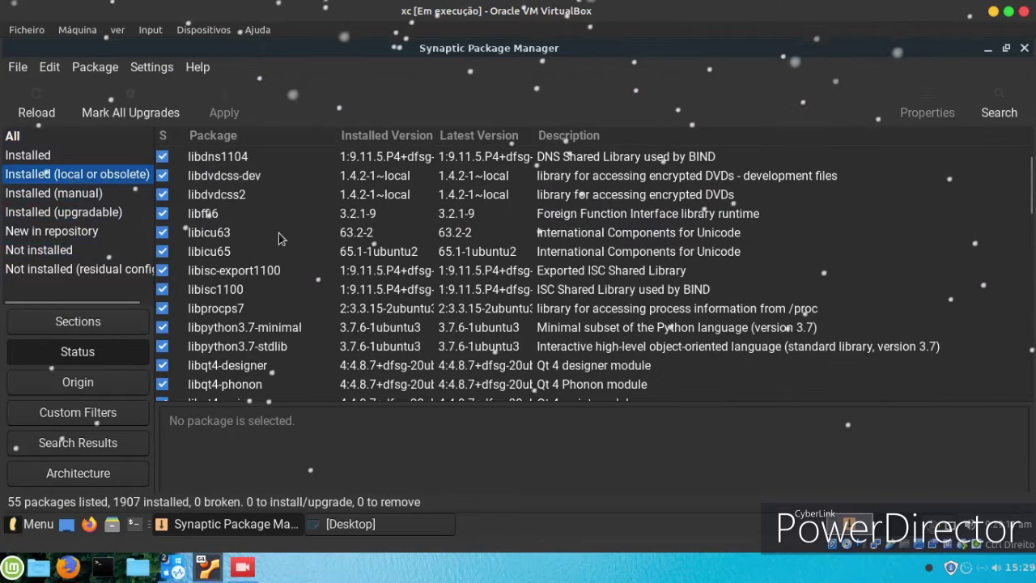
scroll(296, 234, "down", 1)
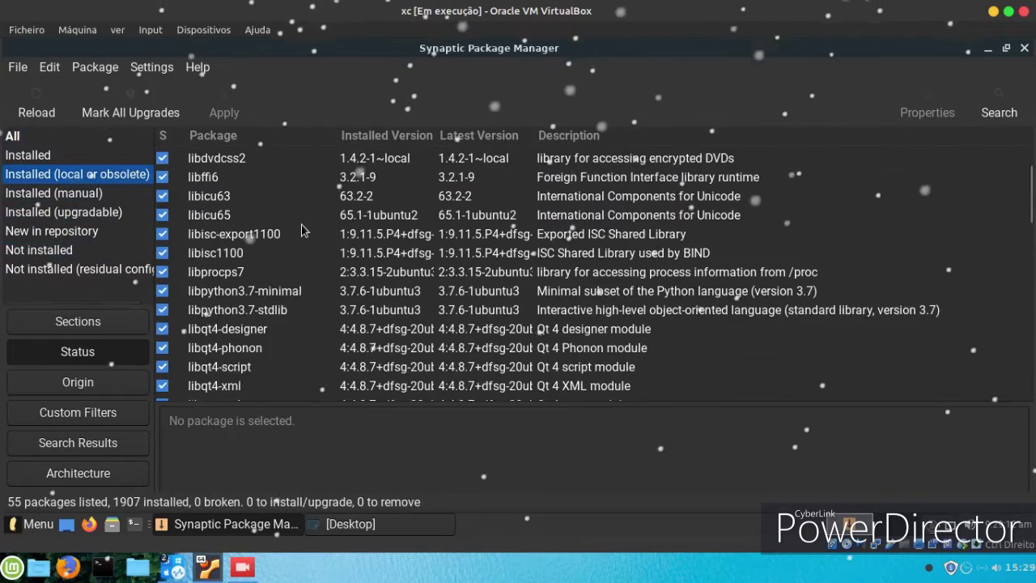
- Review the packages by origin, custom filter and architecture, listing the i386 ones, and close the package manager
left_click(91, 387)
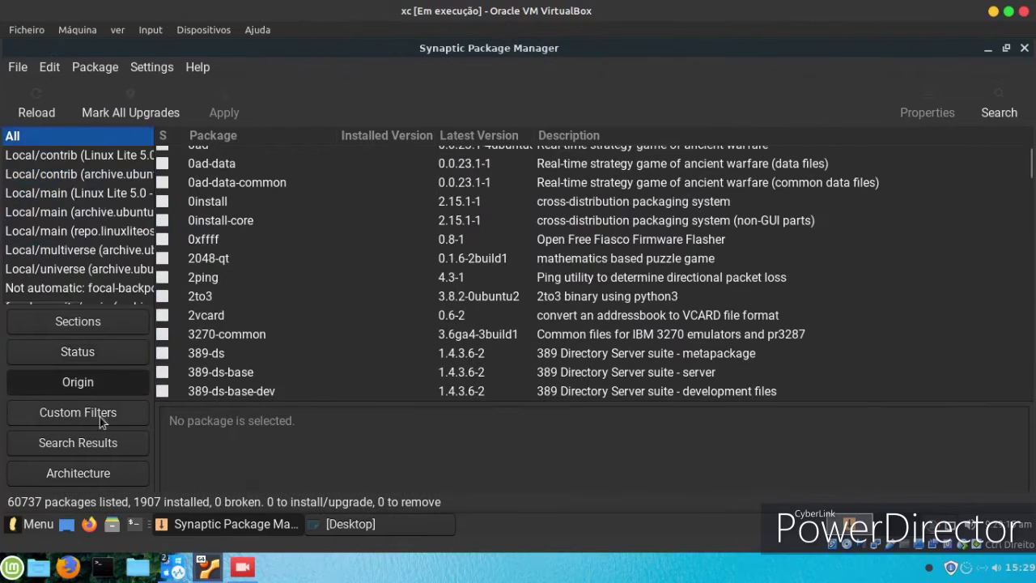
left_click(101, 419)
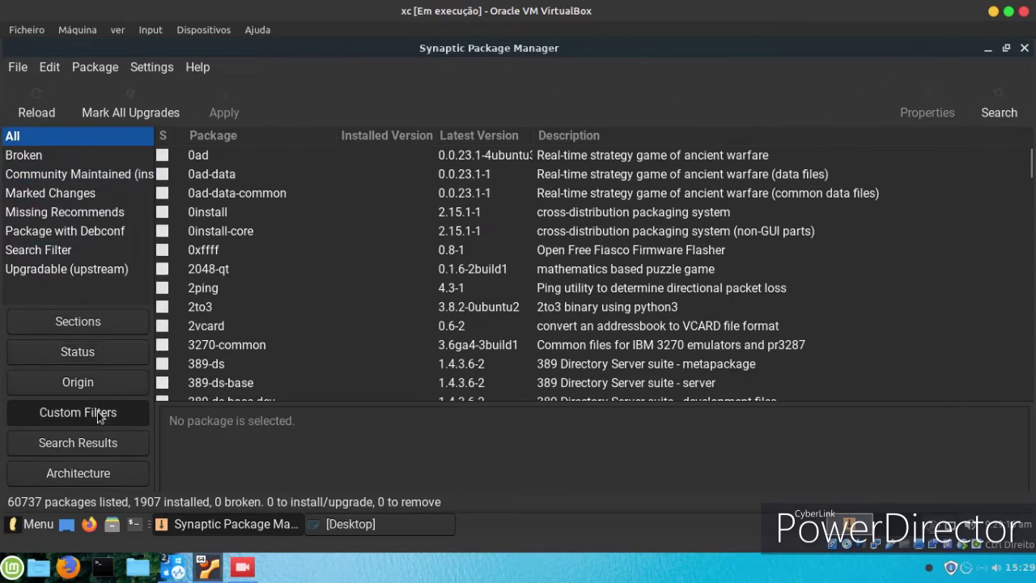
left_click(78, 454)
left_click(76, 474)
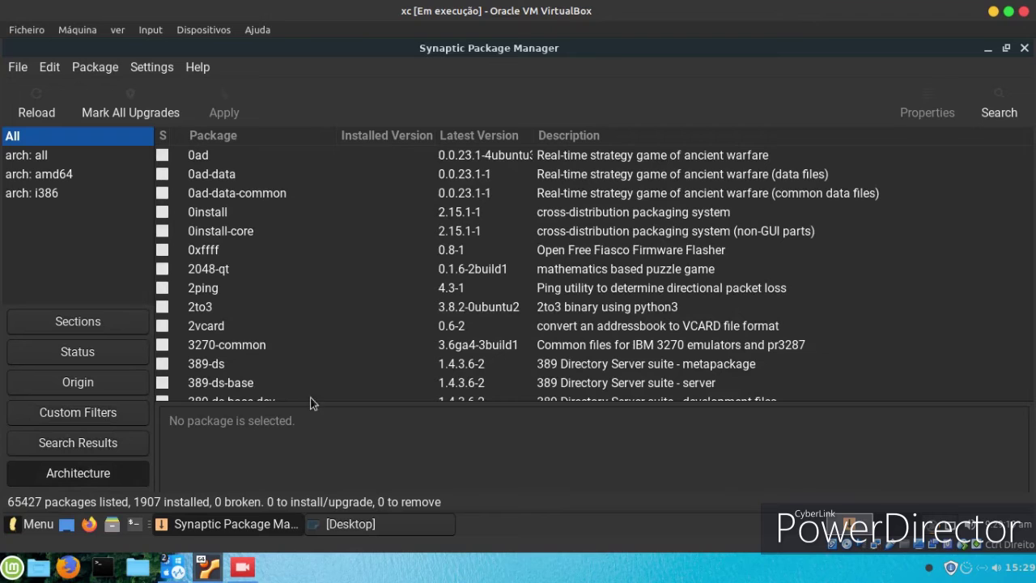
left_click(77, 174)
left_click(59, 192)
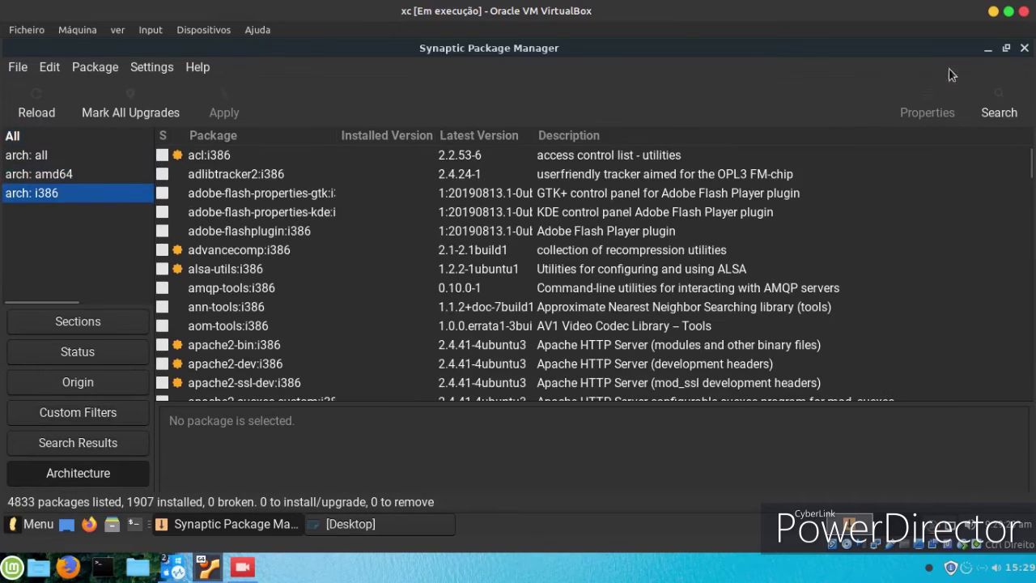
left_click(1022, 48)
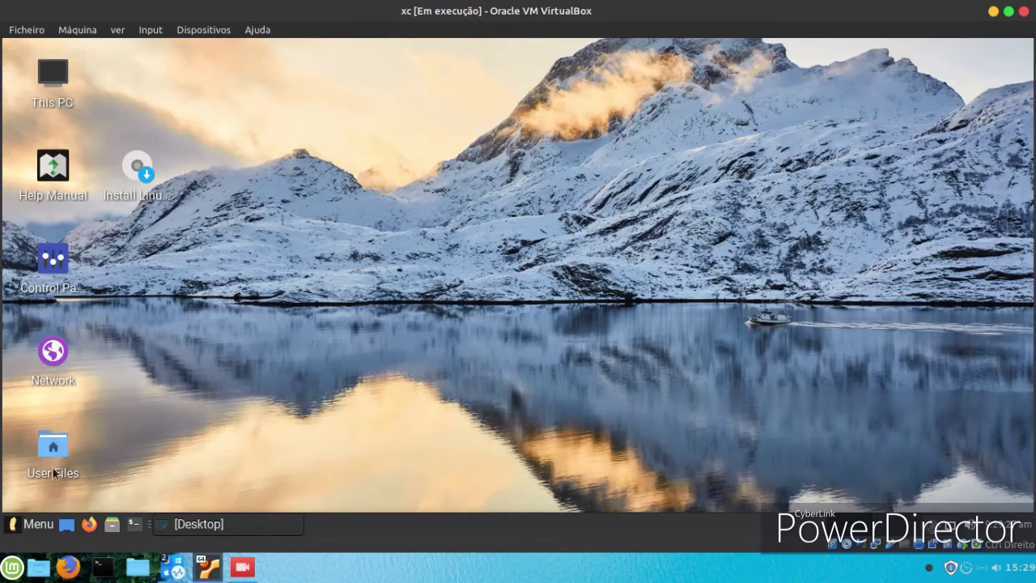
- Switch to Firefox, search the web for "gnome look" in a new tab and open the Gnome-look.org site
left_click(89, 524)
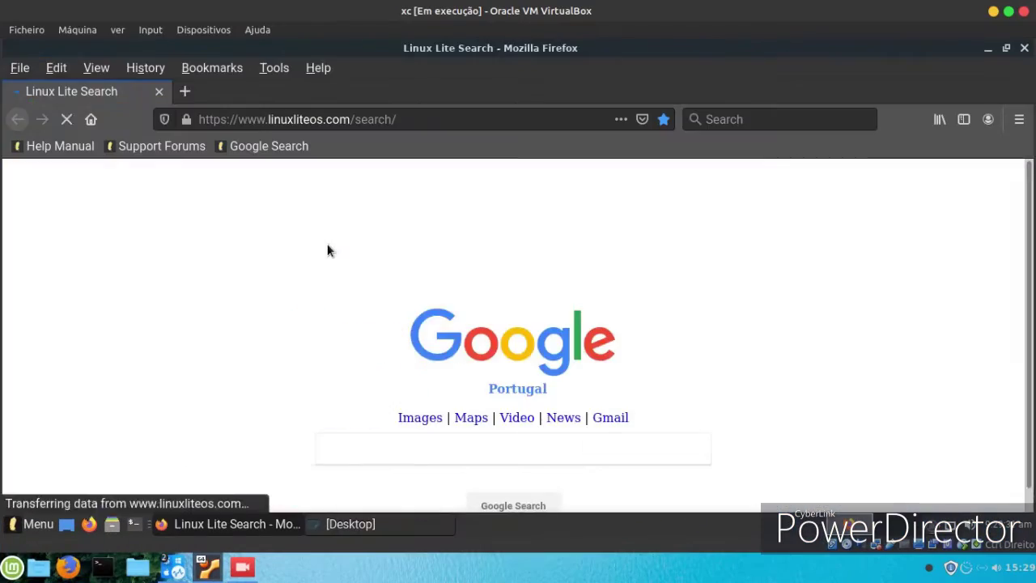
left_click(184, 91)
left_click(397, 208)
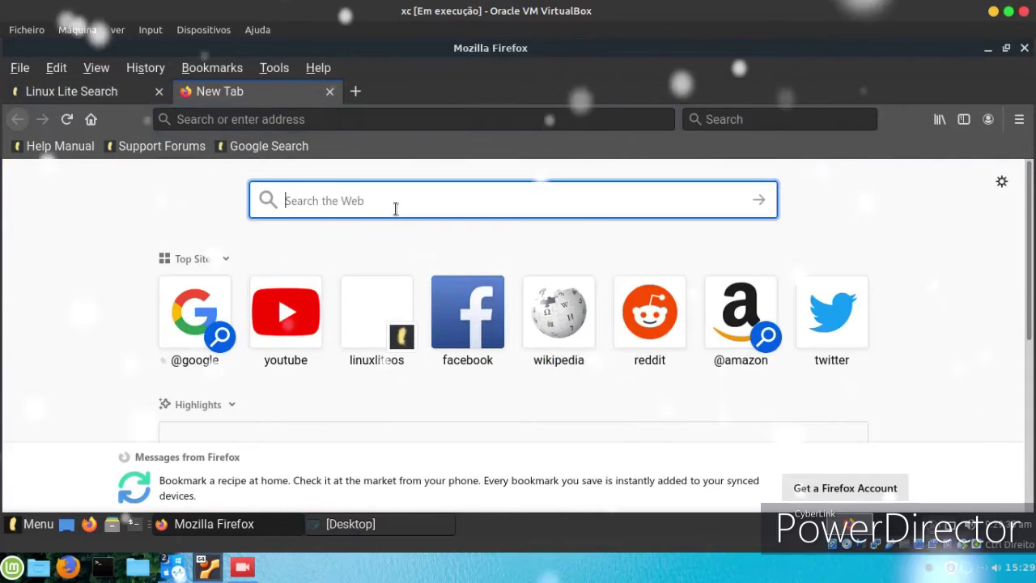
type("gn")
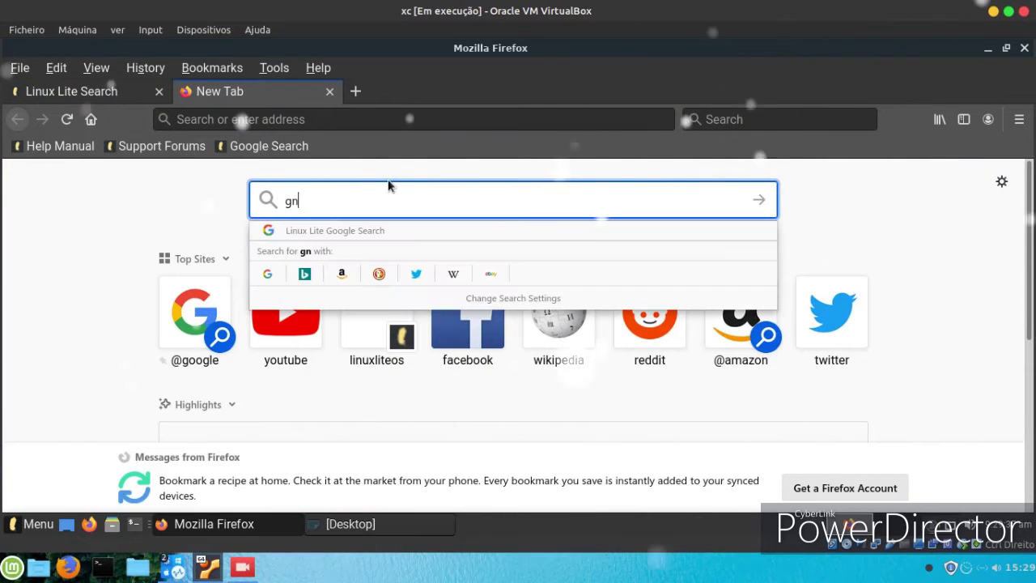
type("ome look")
key("Return")
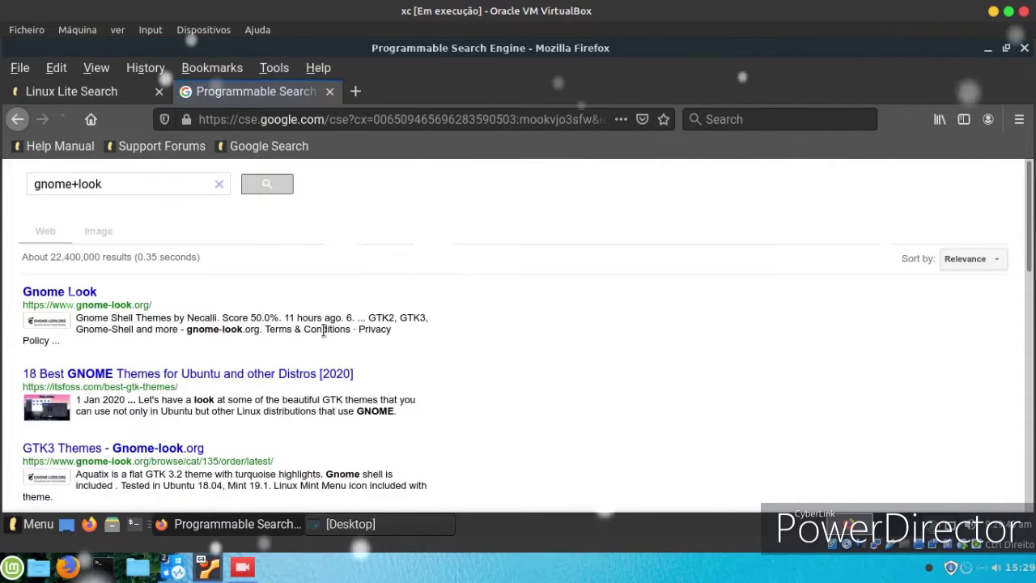
left_click(35, 293)
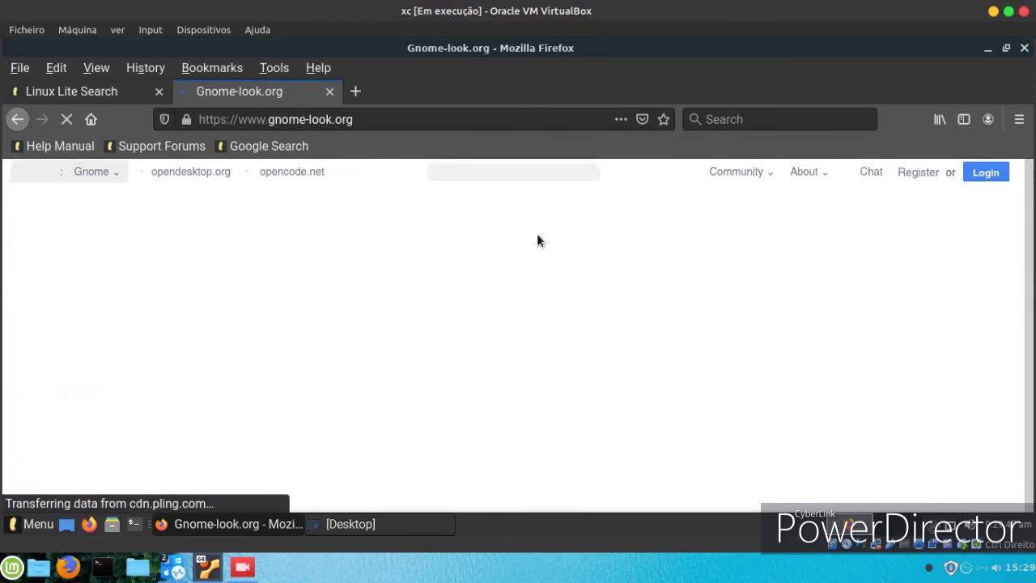
- Examine the Mcata gtk theme's preview and description on Gnome-look.org, and return to the product list
scroll(545, 264, "down", 4)
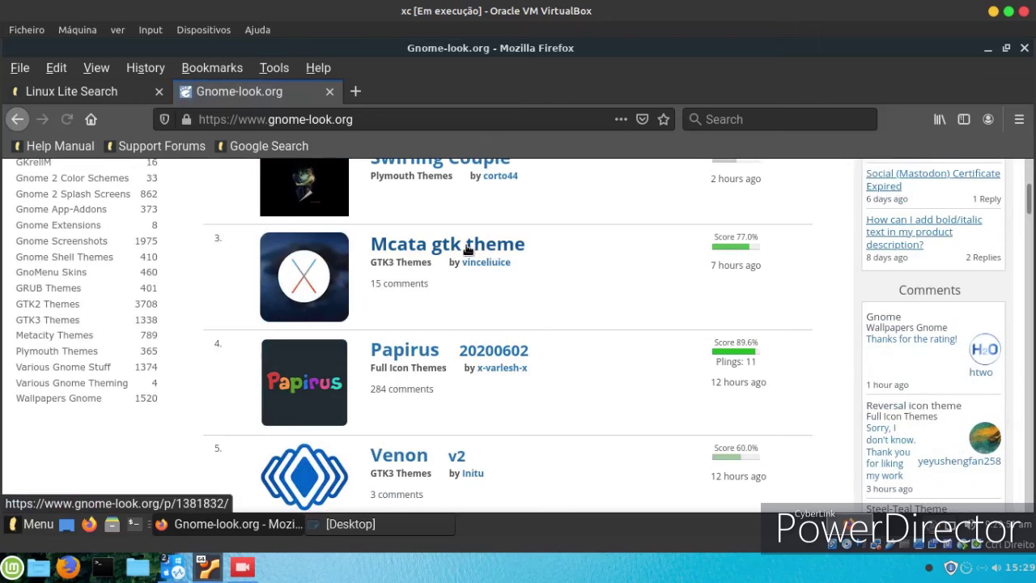
left_click(467, 247)
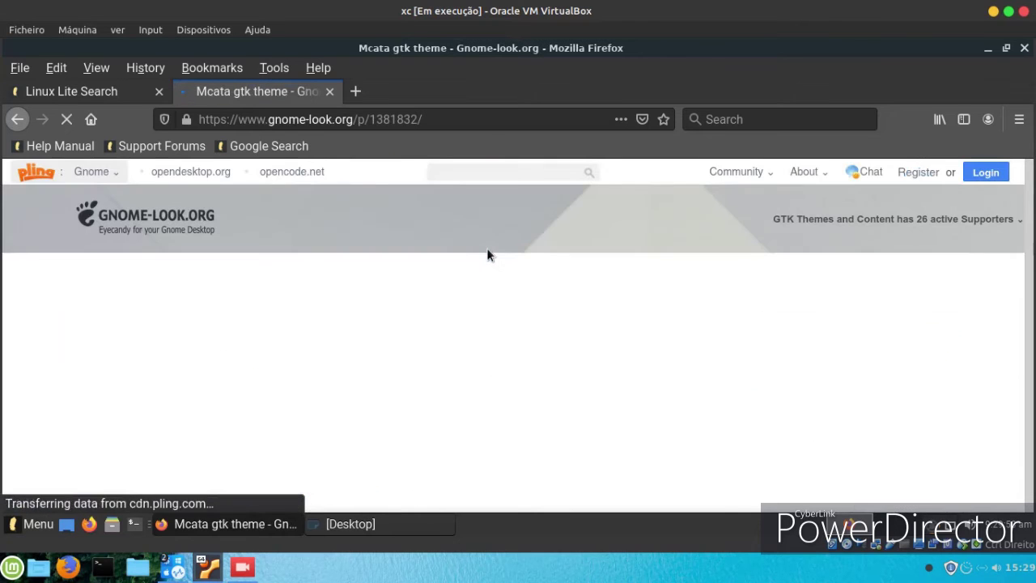
scroll(486, 250, "down", 5)
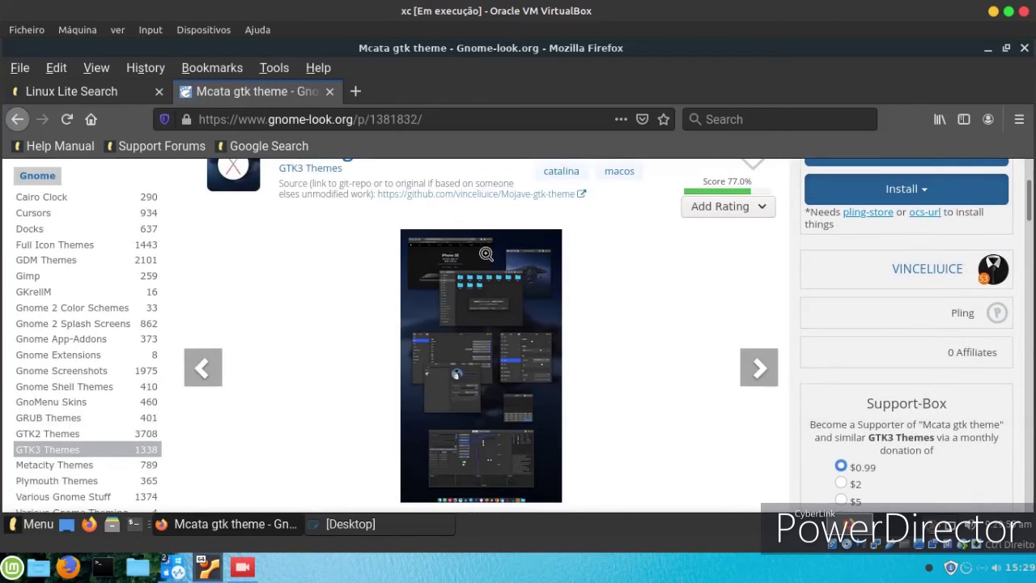
scroll(486, 254, "down", 6)
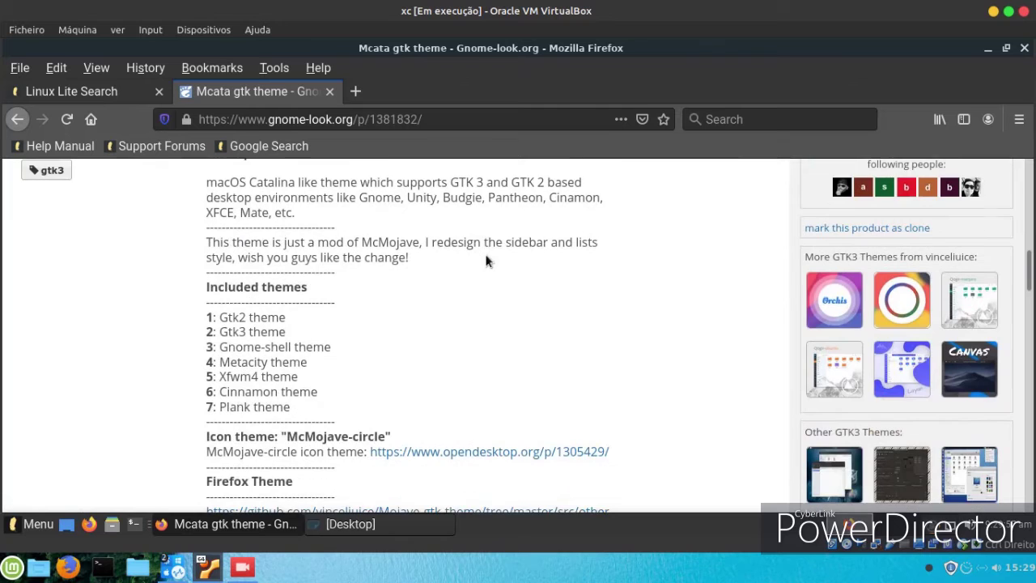
left_click(17, 118)
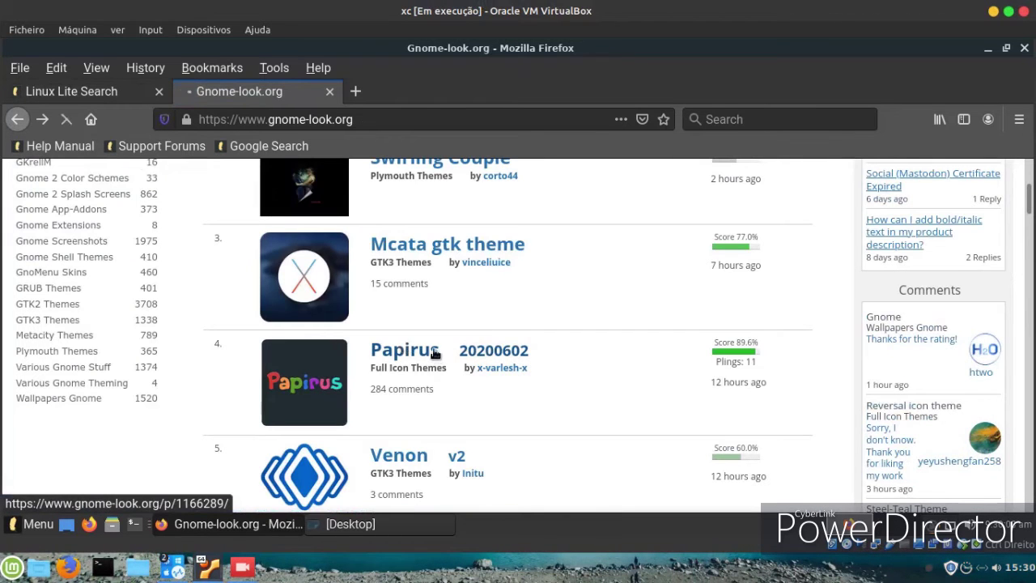
- Open the Papirus icon theme on Gnome-look.org, look over its preview and description, and show its downloadable files
left_click(435, 353)
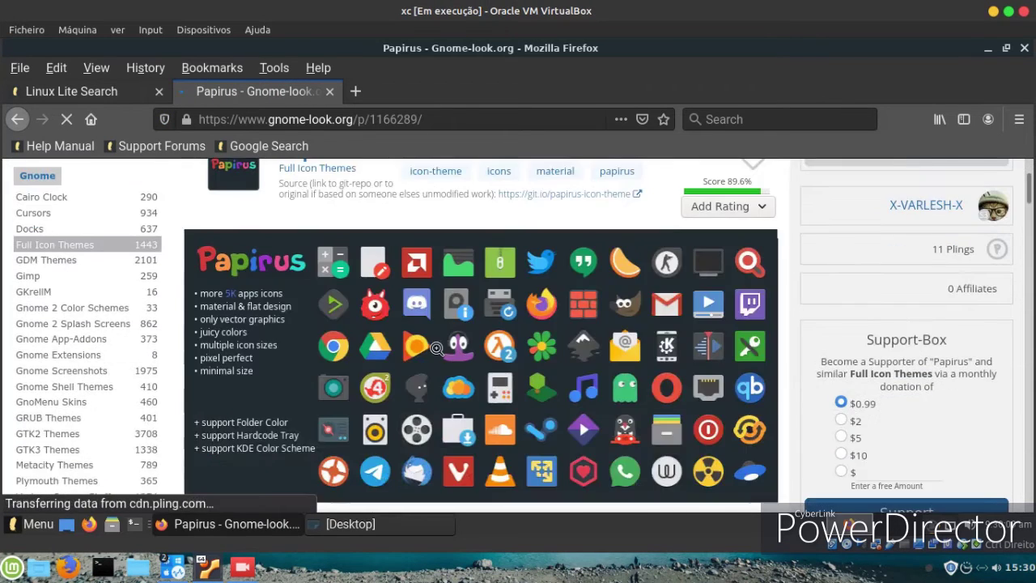
scroll(434, 349, "down", 5)
scroll(437, 356, "down", 2)
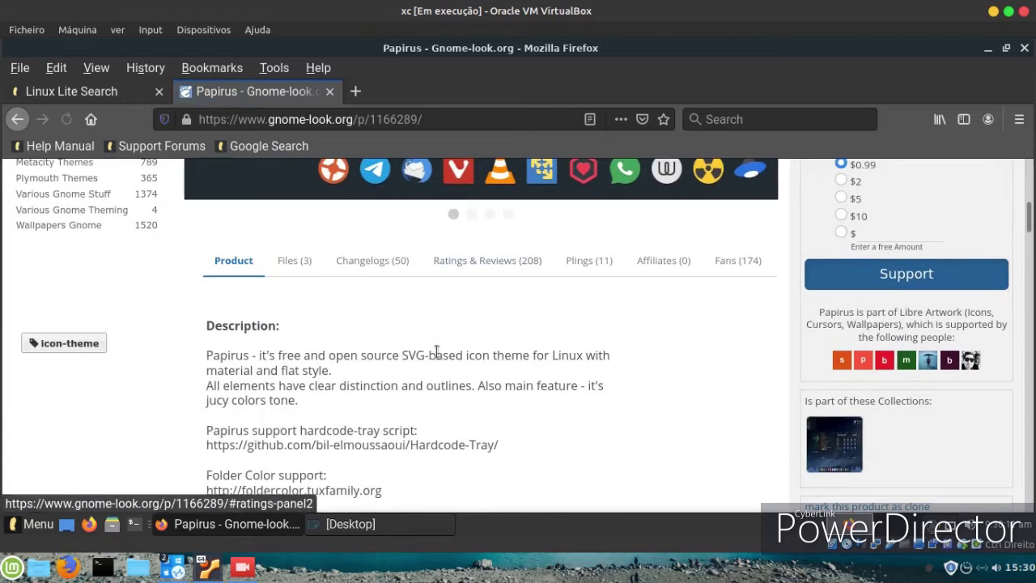
left_click(299, 266)
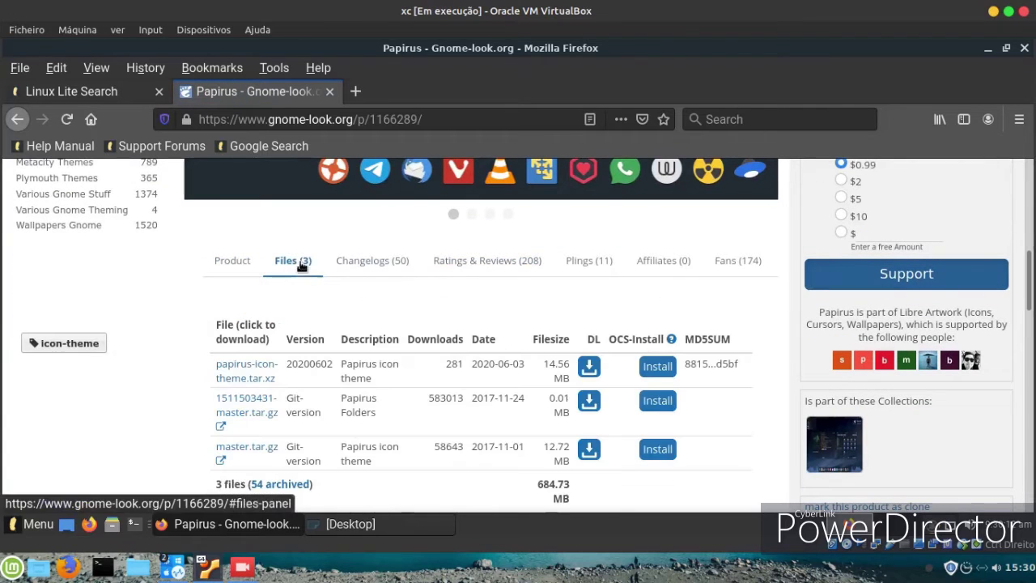
- Download papirus-icon-theme.tar.xz, version 20200602, and save it to the Downloads folder
left_click(581, 369)
left_click(532, 359)
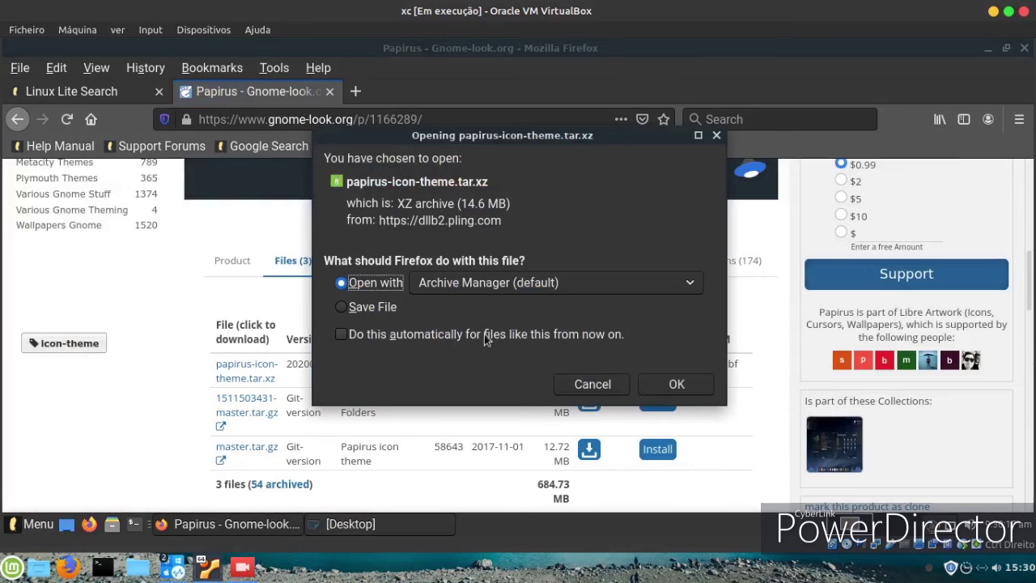
left_click(407, 306)
left_click(673, 385)
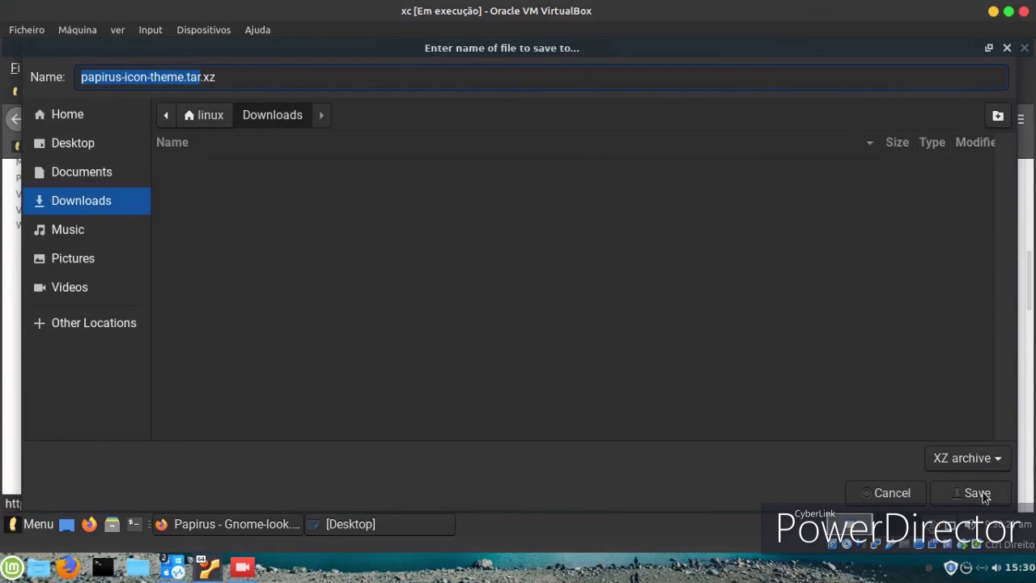
left_click(974, 492)
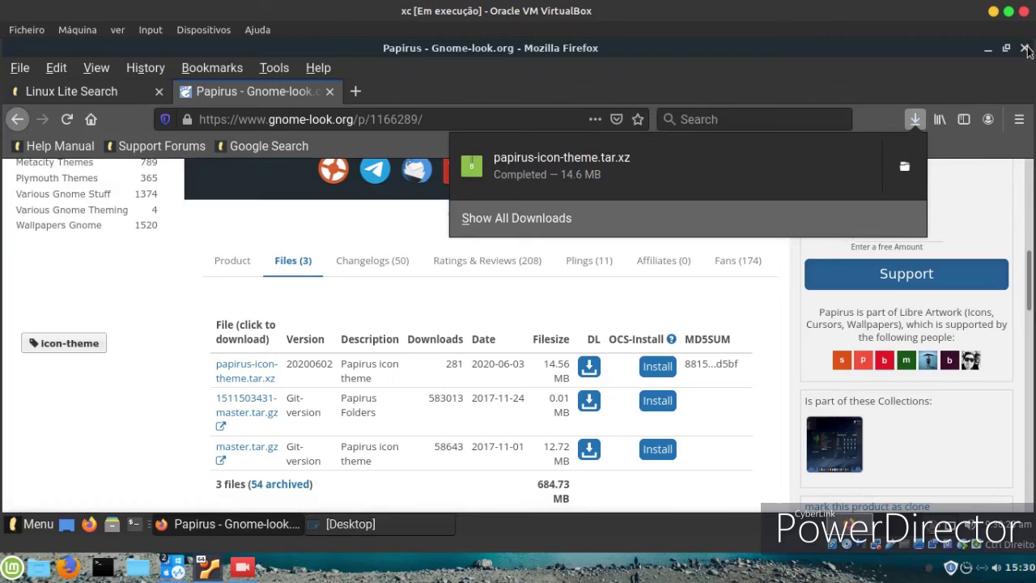
- Close Firefox together with all its open tabs
left_click(1025, 50)
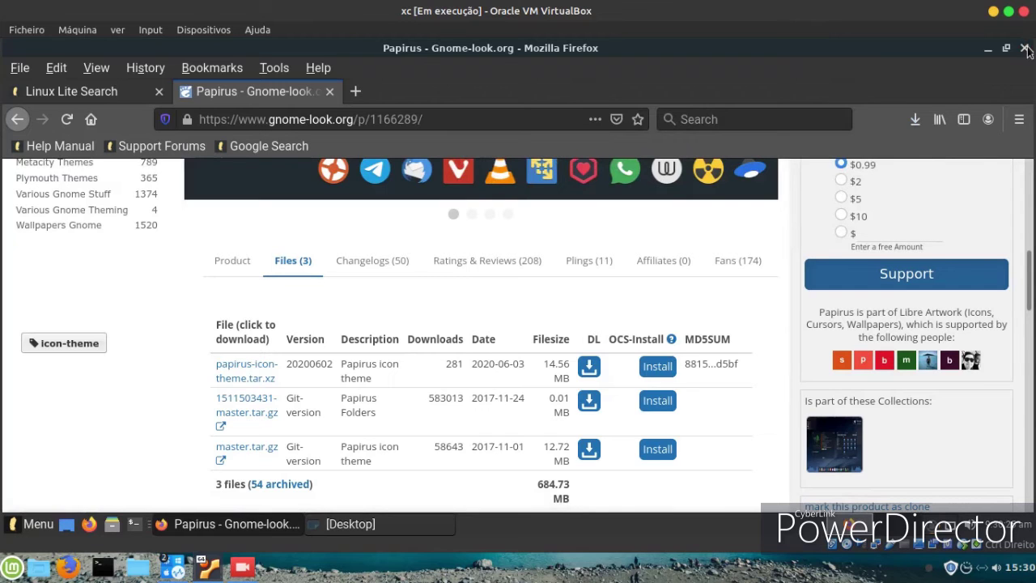
left_click(1025, 50)
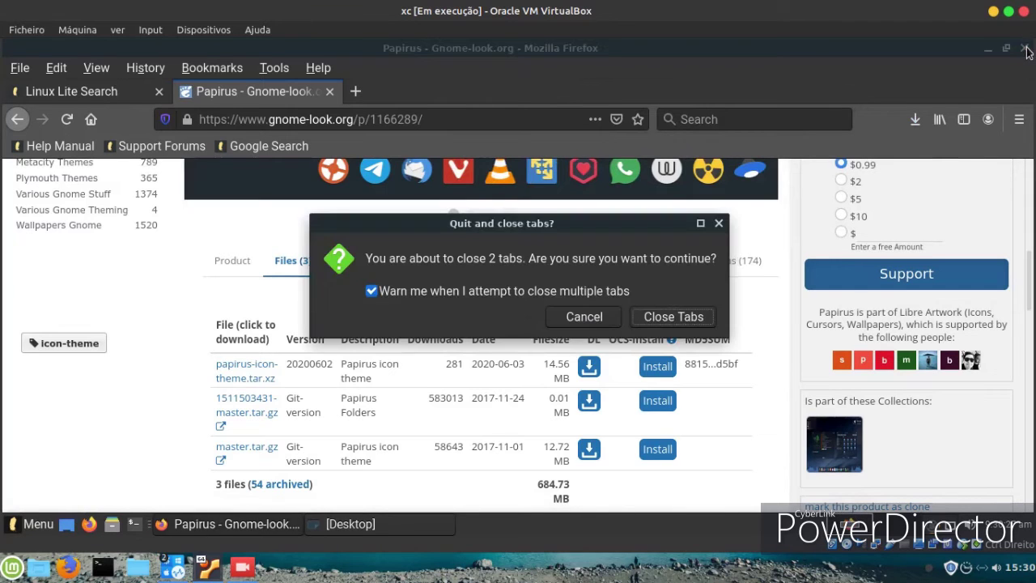
left_click(657, 318)
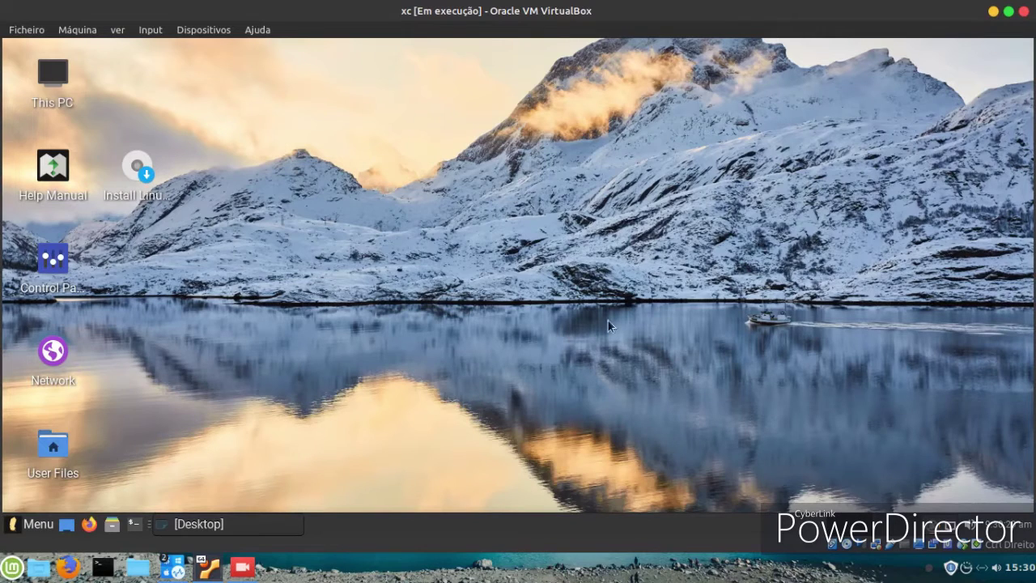
- Open the desktop settings and set the light grey wavy wallpaper with the feather as the background
right_click(511, 156)
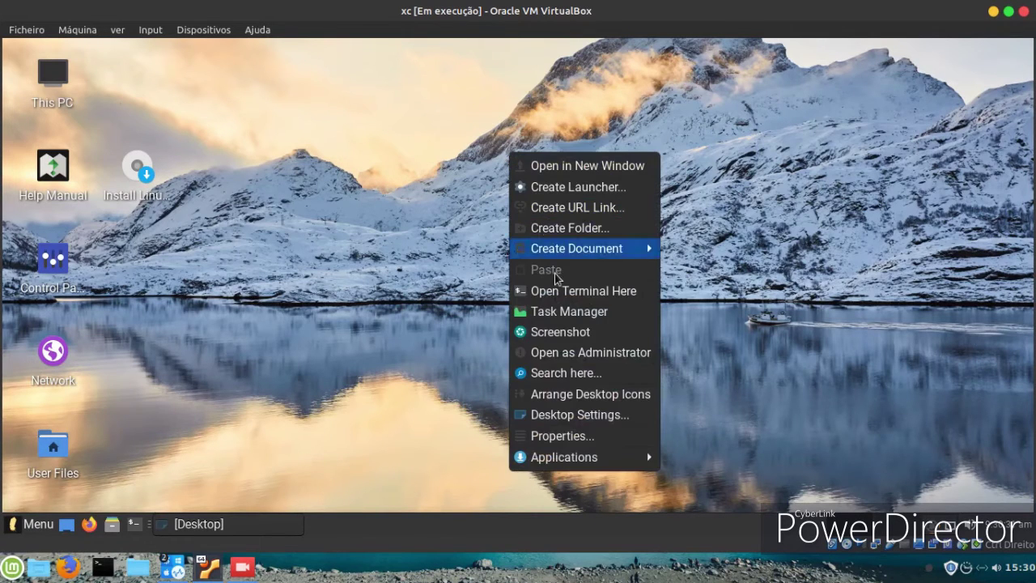
left_click(555, 414)
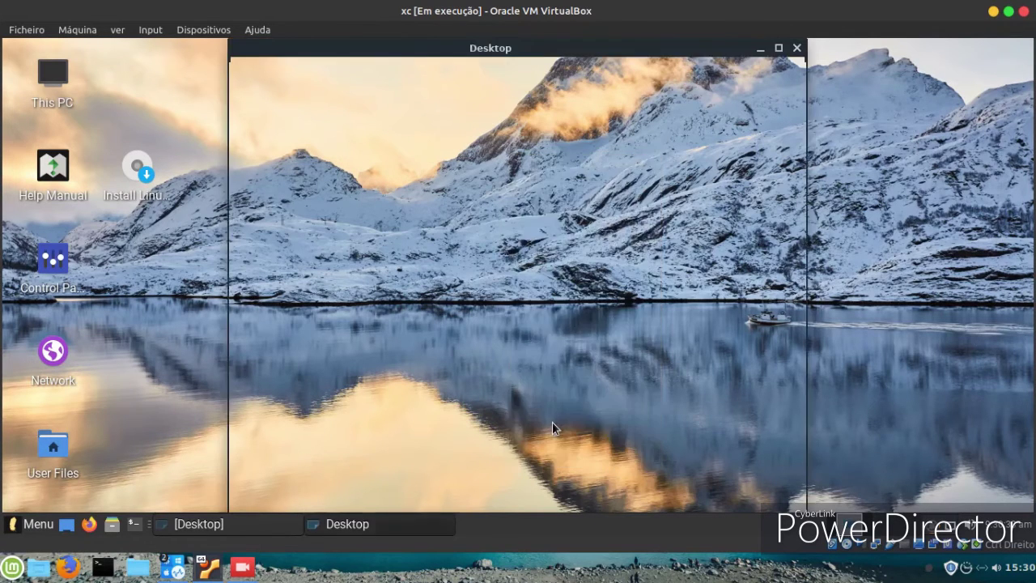
scroll(538, 278, "down", 1)
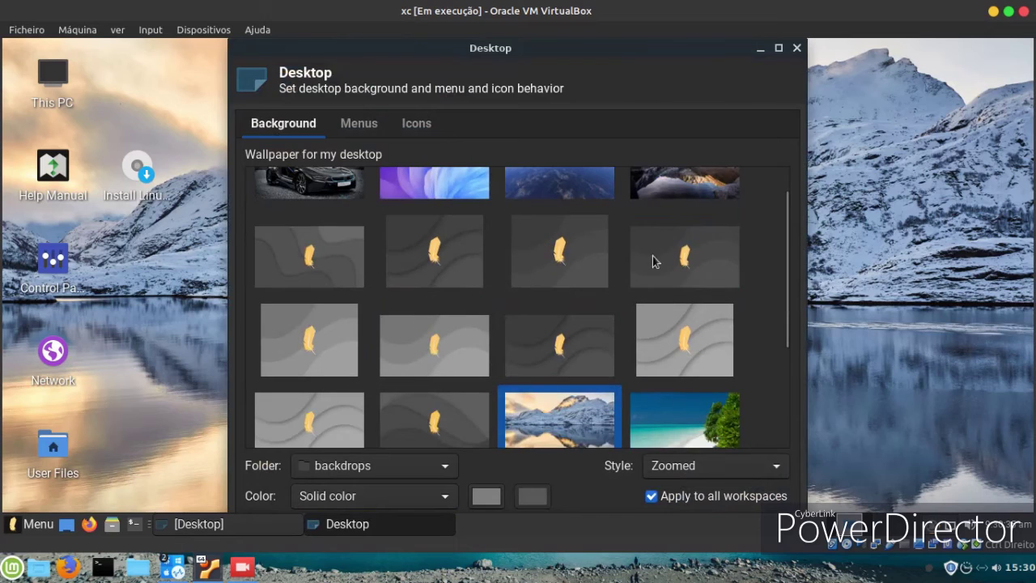
left_click(685, 255)
left_click(675, 344)
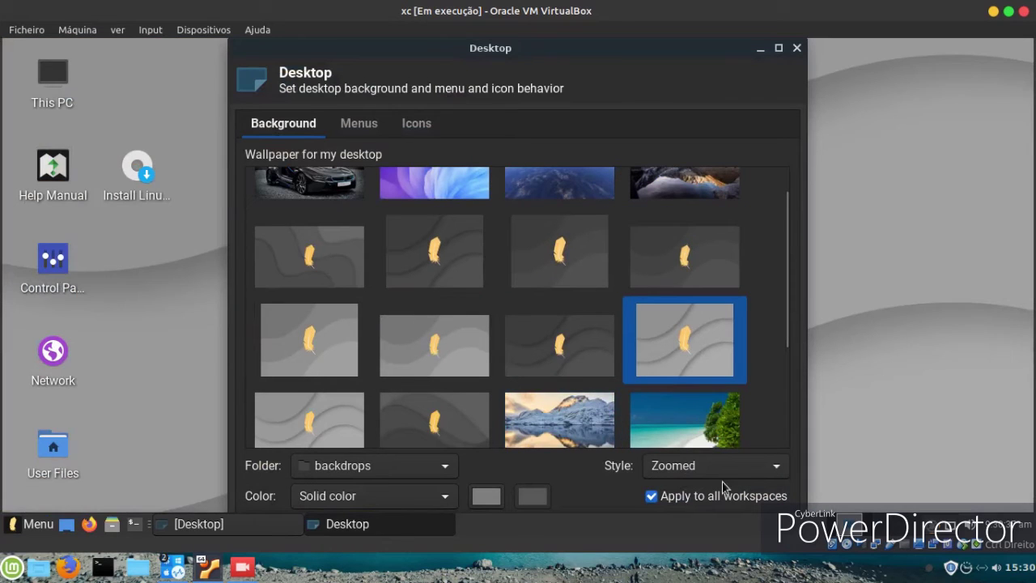
- Shrink the applications menu in width and height, and close the desktop settings
left_click(32, 523)
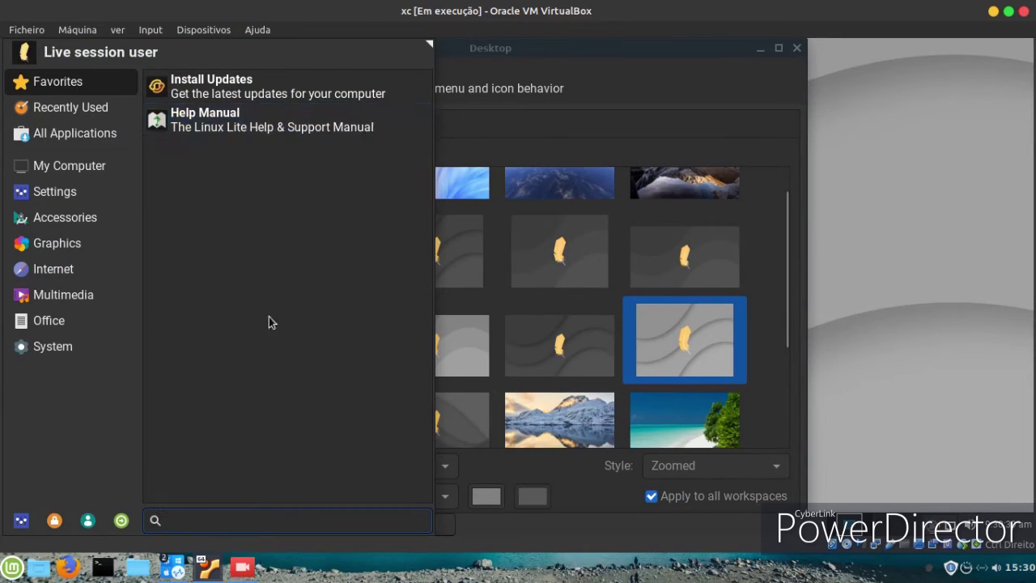
left_click_drag(426, 44, 340, 220)
left_click(613, 520)
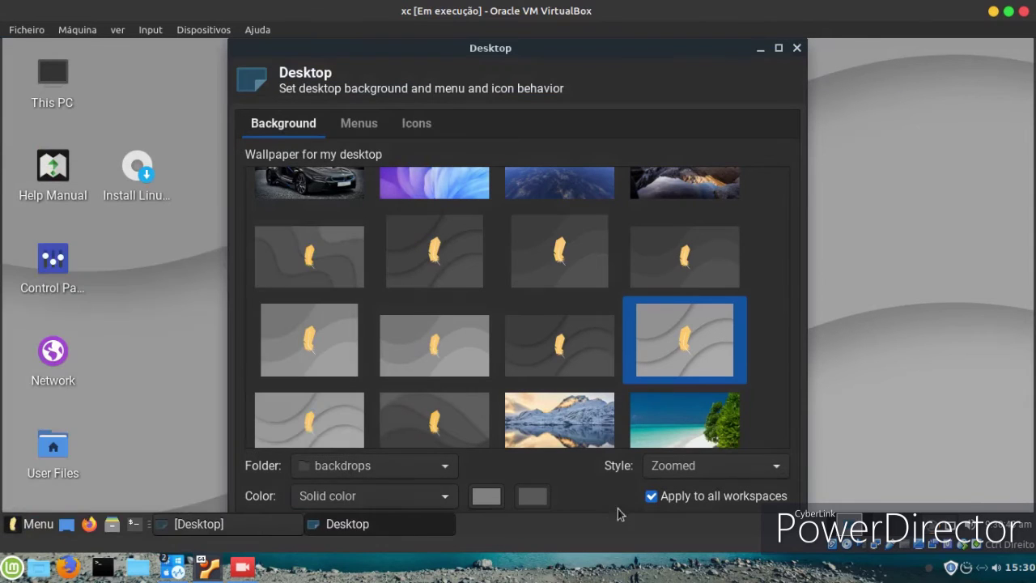
left_click(797, 48)
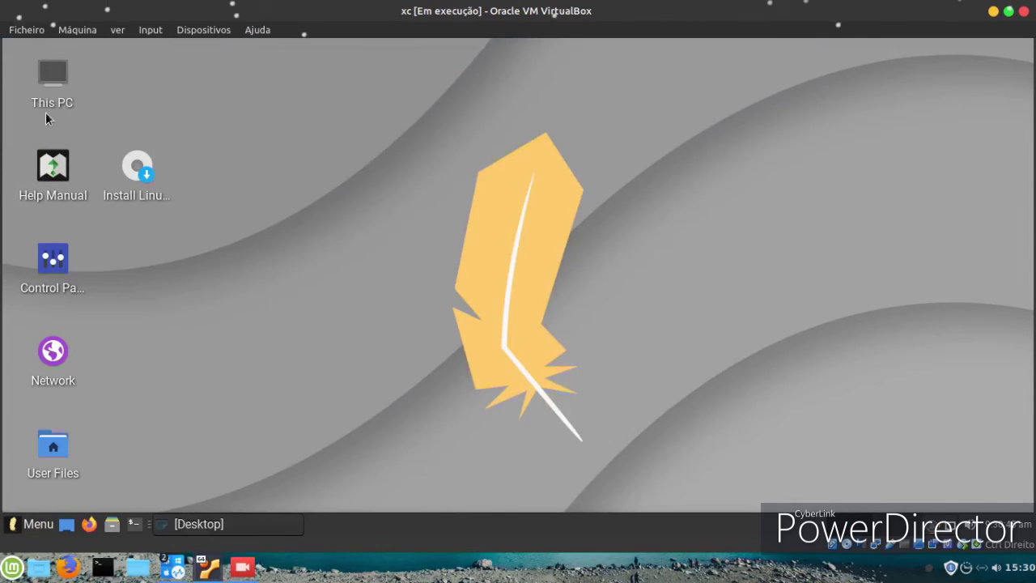
- Open This PC from the desktop, view the Desktop folder, and go to the linux home folder
double_click(54, 82)
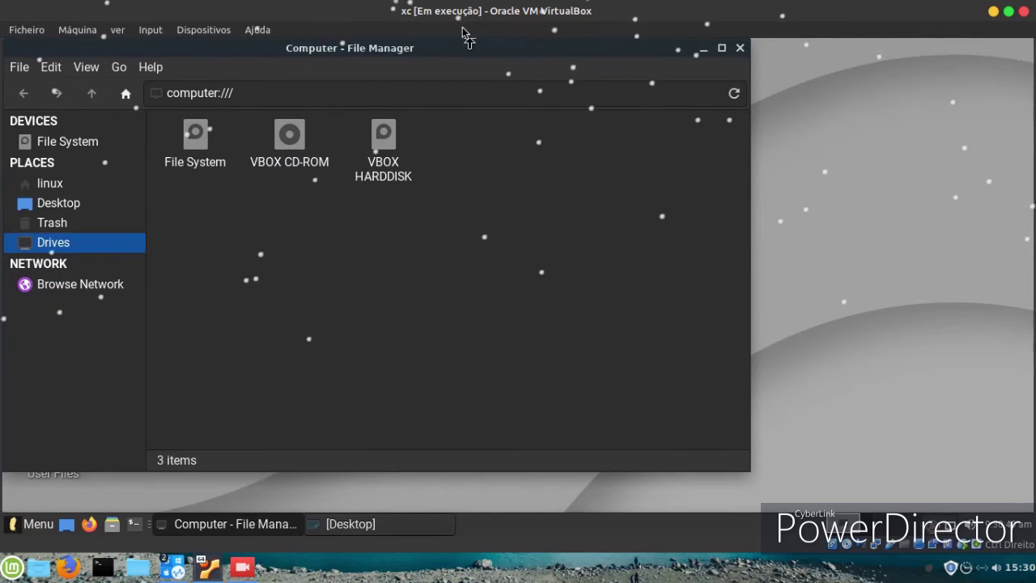
left_click_drag(395, 58, 483, 85)
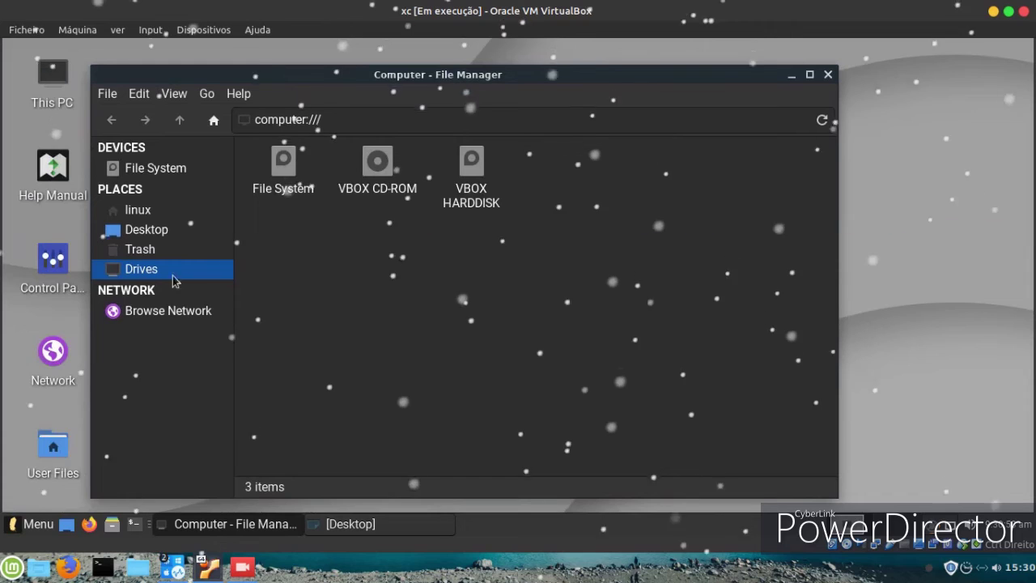
left_click(139, 234)
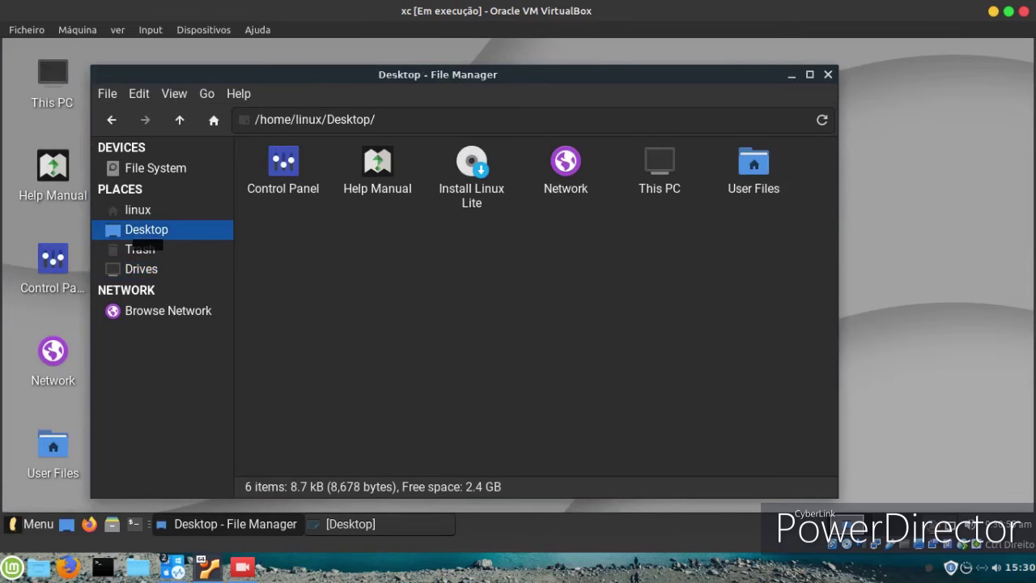
left_click(138, 210)
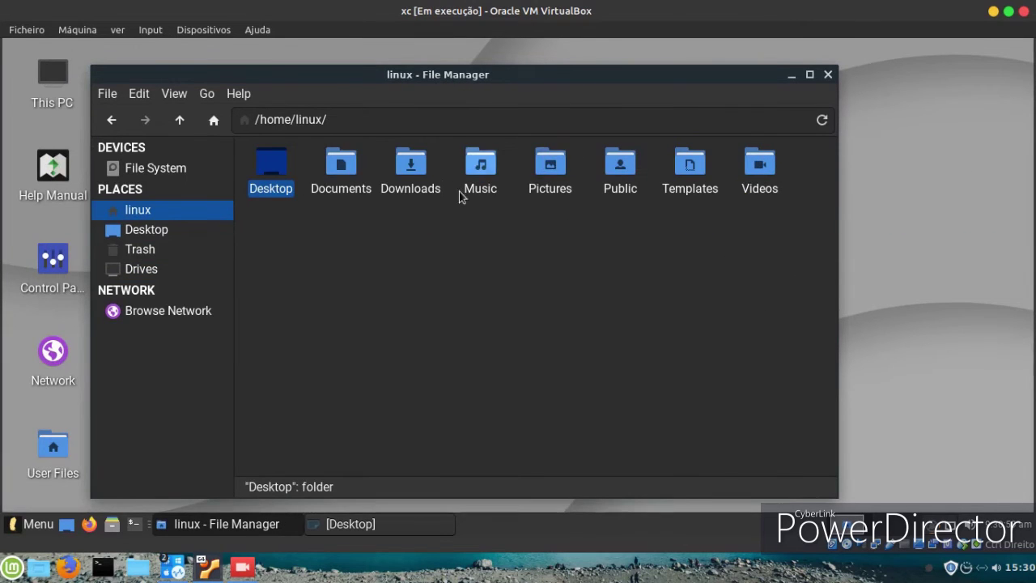
- Extract papirus-icon-theme.tar.xz inside the Downloads folder
double_click(423, 174)
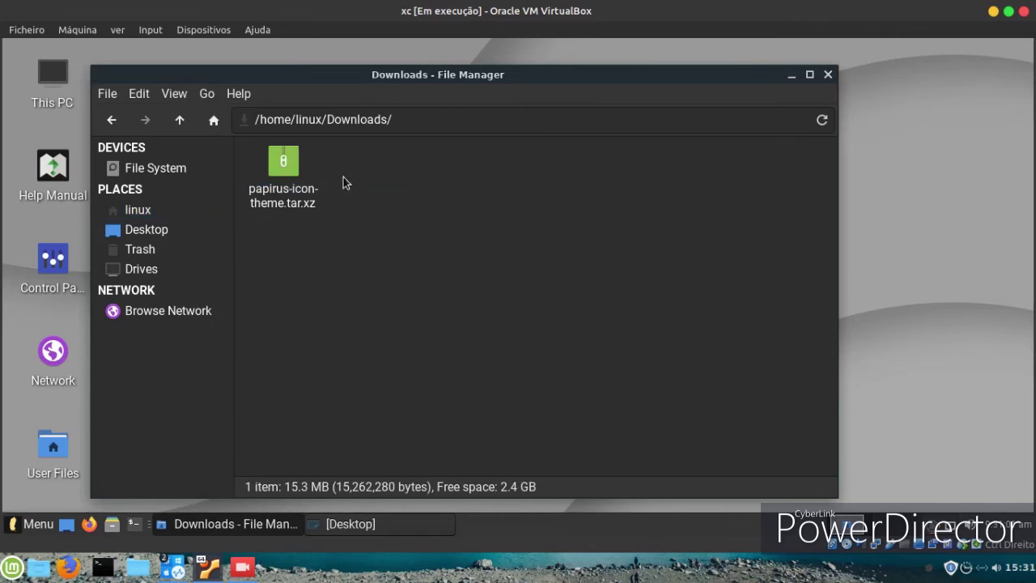
right_click(292, 170)
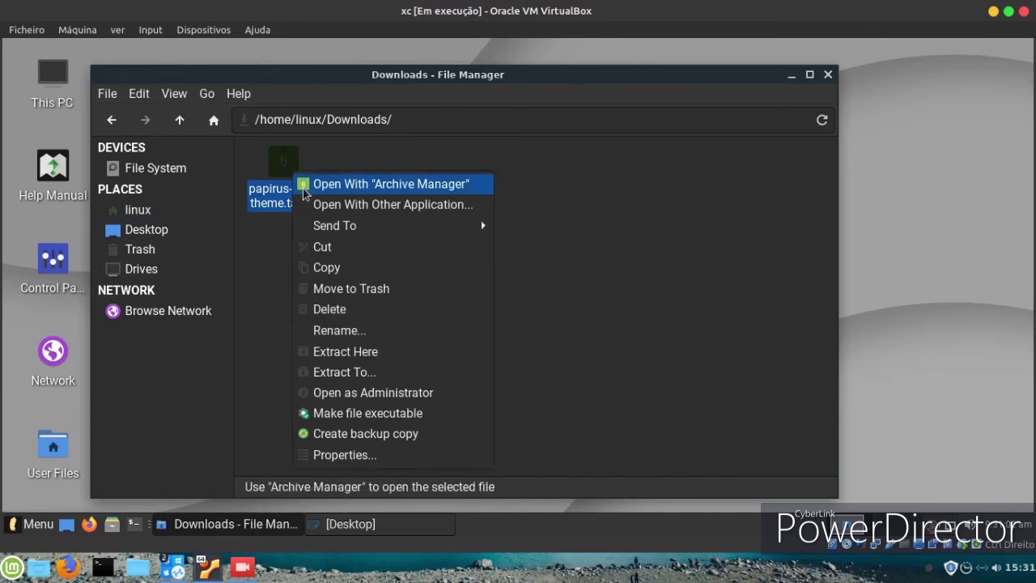
left_click(397, 353)
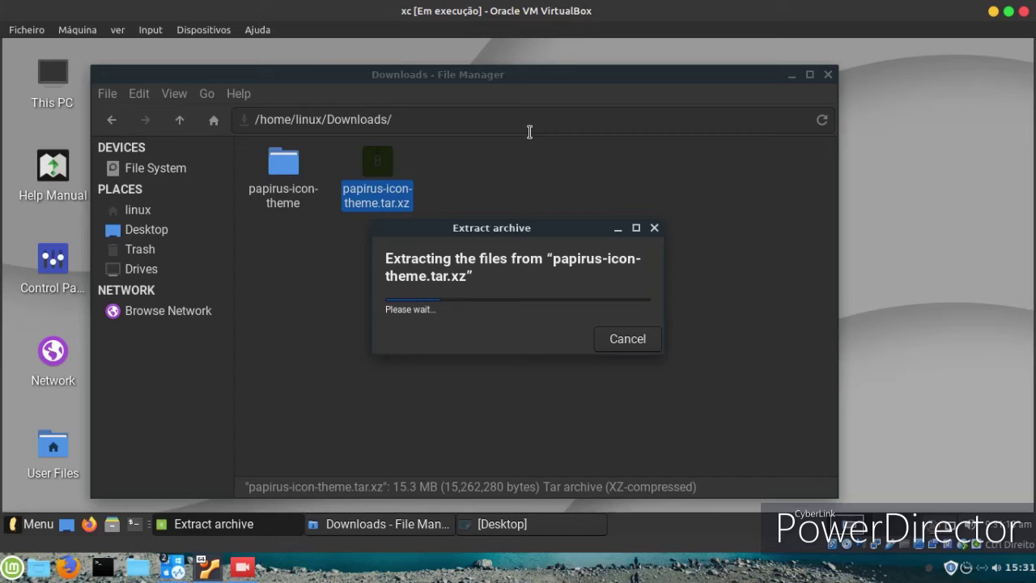
- Open the Appearance settings and move the window aside so the Downloads folder's contents remain accessible
left_click(27, 525)
left_click(87, 348)
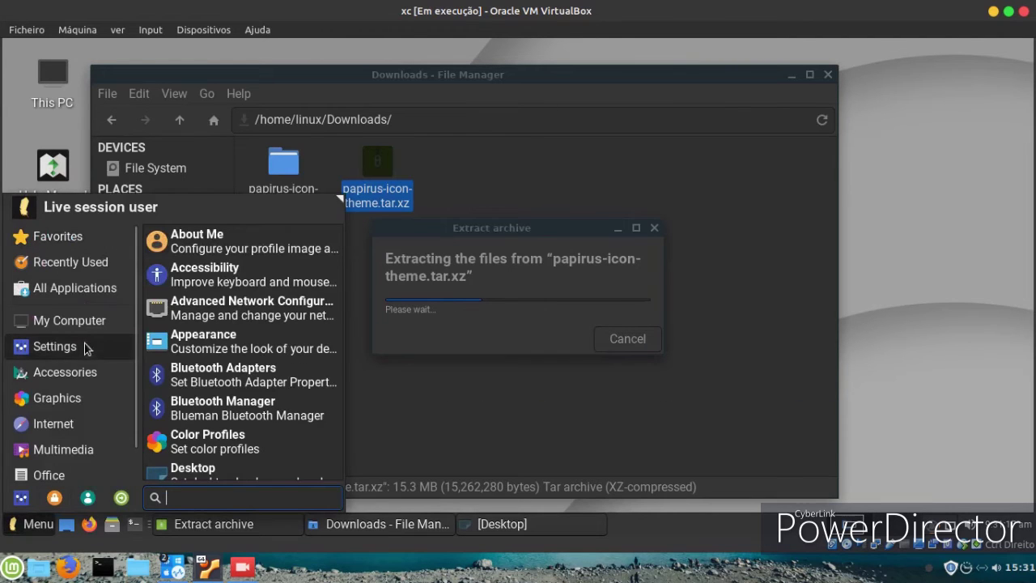
left_click(183, 341)
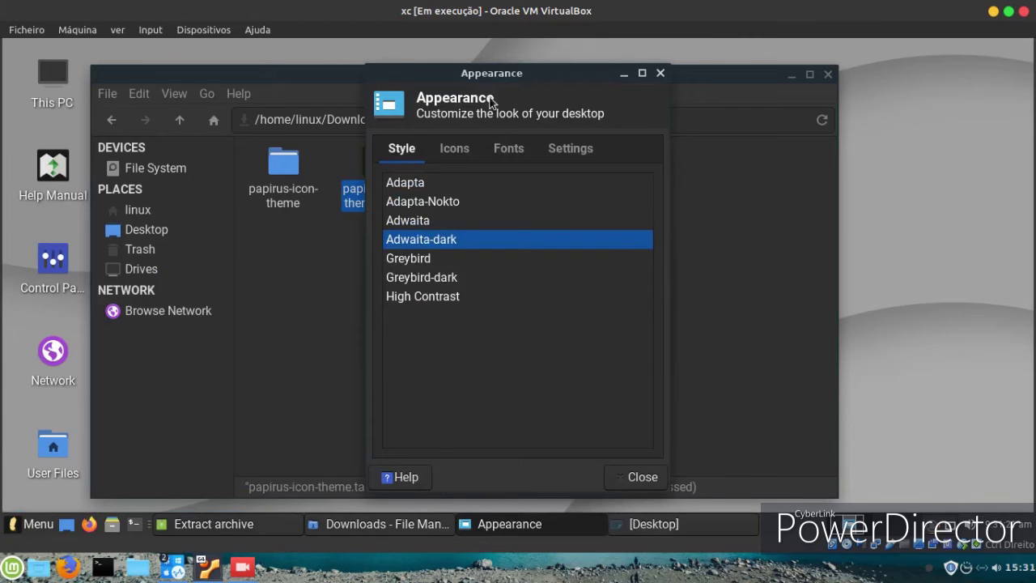
left_click_drag(543, 76, 768, 94)
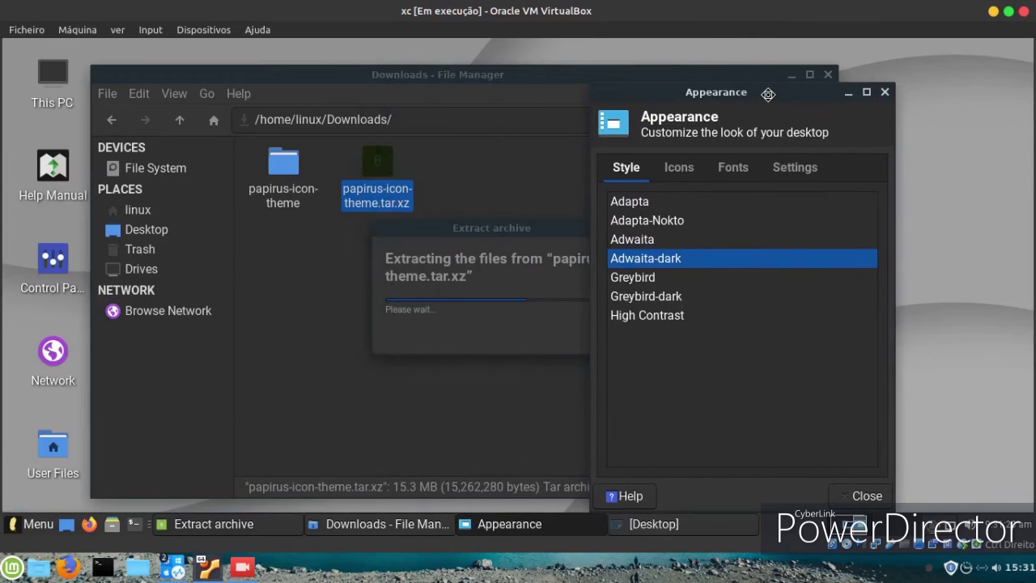
left_click(16, 525)
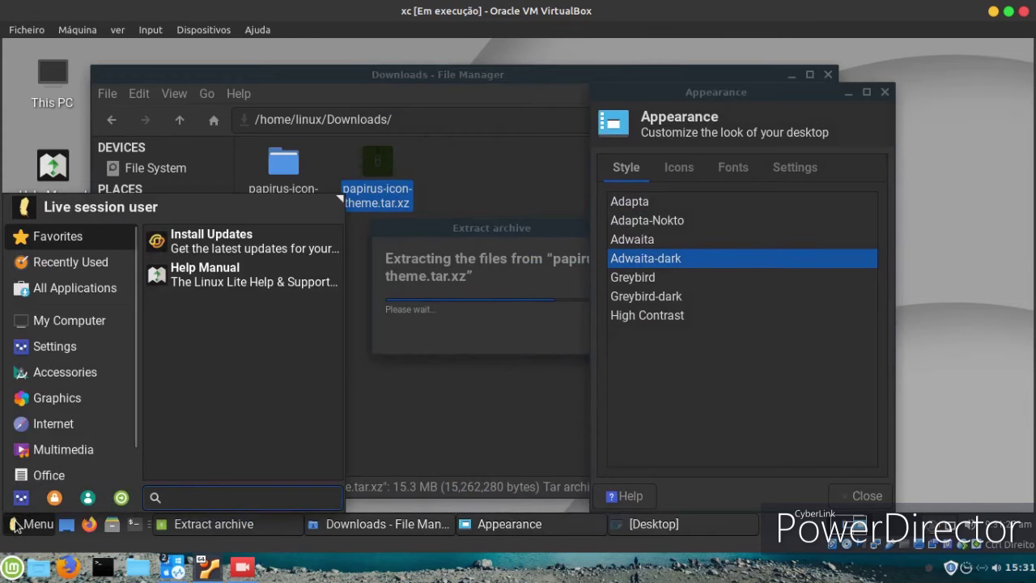
left_click(18, 525)
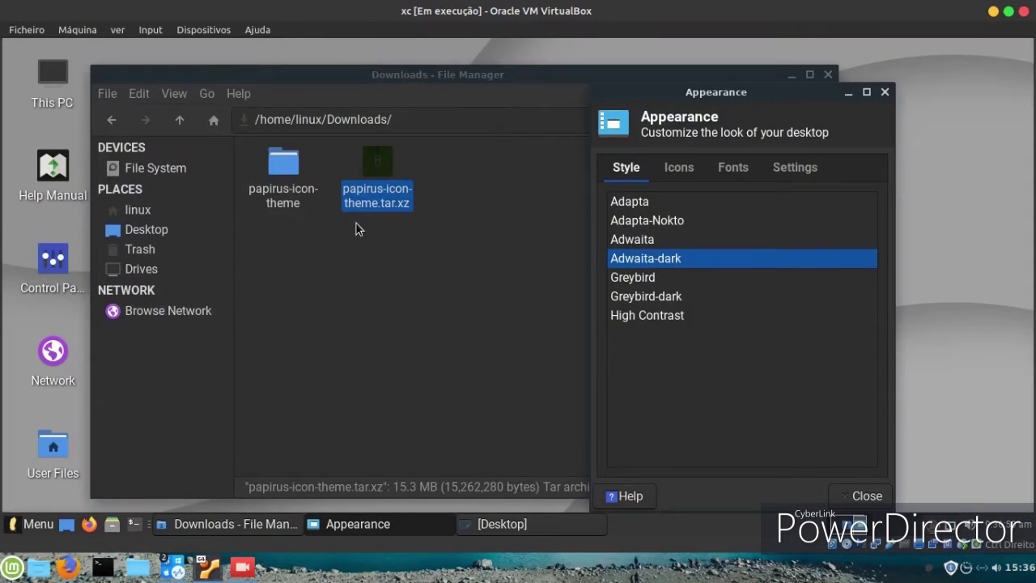
- Drop the extracted papirus-icon-theme folder onto the Appearance settings to install it, and close the file manager
left_click(356, 224)
left_click_drag(492, 77, 431, 229)
left_click_drag(218, 326, 835, 380)
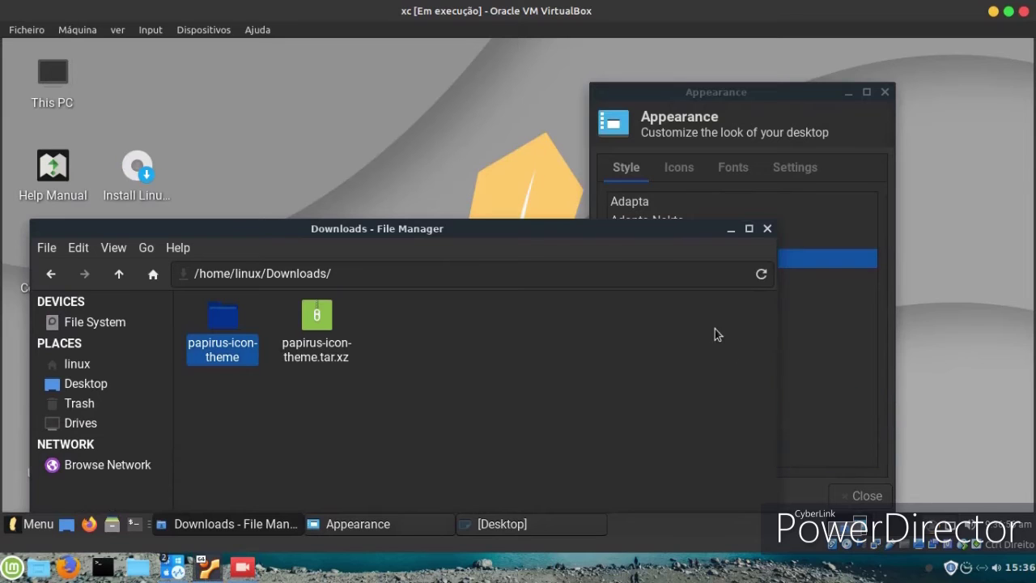
left_click(762, 231)
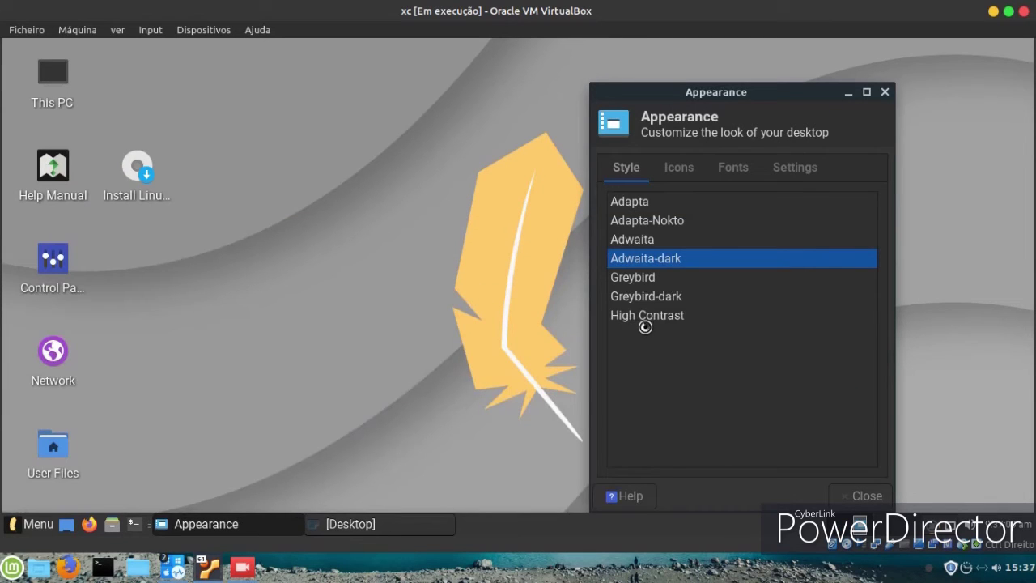
- Apply the Papirus-Dark icon theme and look through the list of available icon themes
left_click(676, 167)
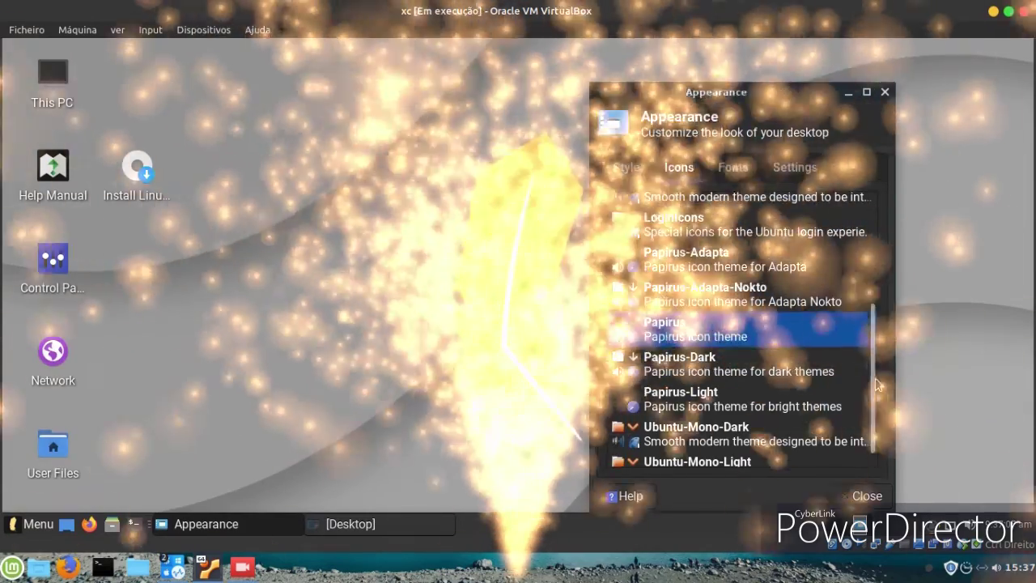
mouse_move(876, 378)
left_mouse_down()
mouse_move(872, 254)
mouse_move(887, 361)
mouse_move(876, 340)
mouse_move(874, 368)
left_mouse_up()
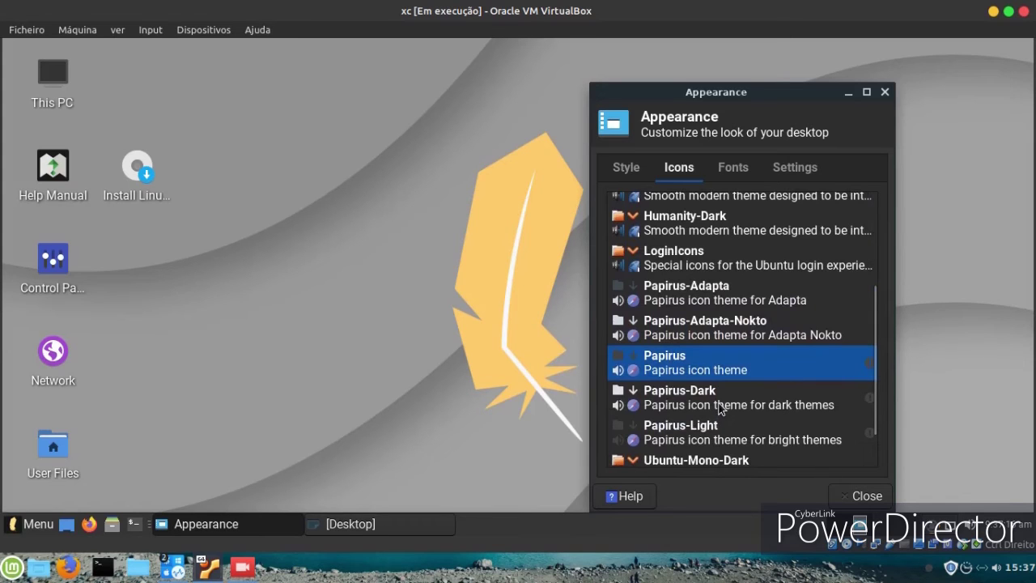
left_click(625, 171)
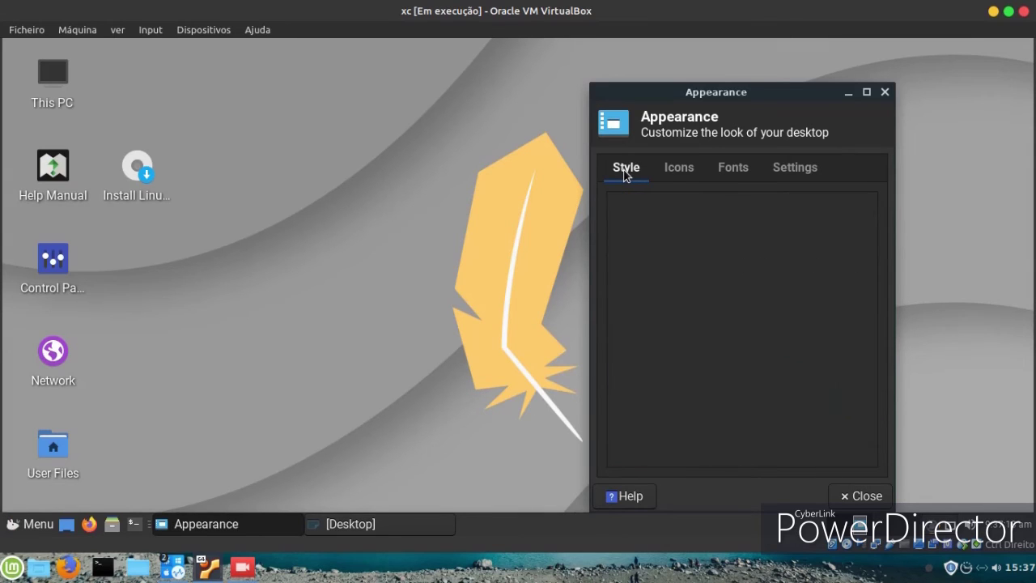
left_click(677, 168)
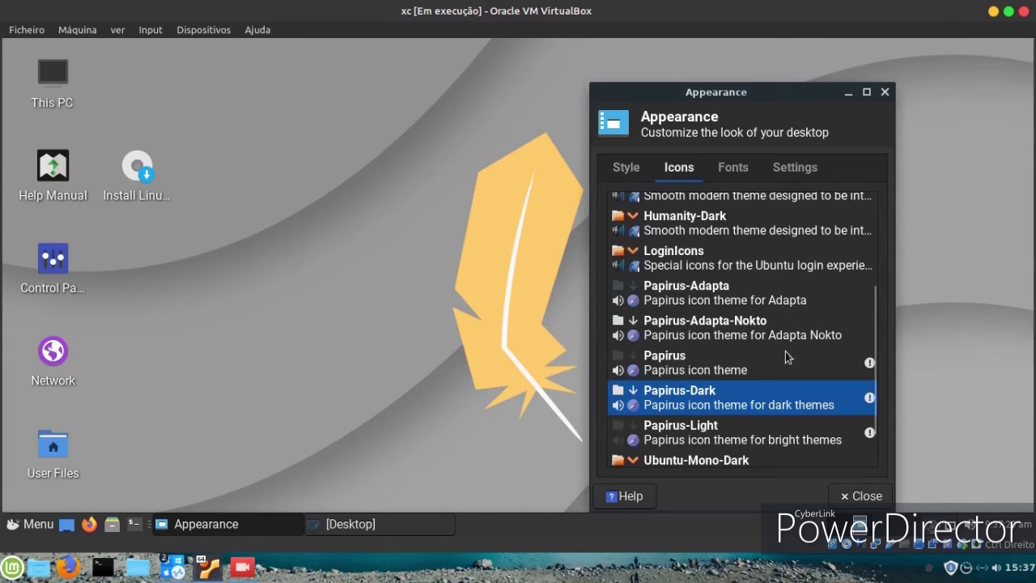
scroll(780, 356, "up", 1)
scroll(780, 356, "up", 4)
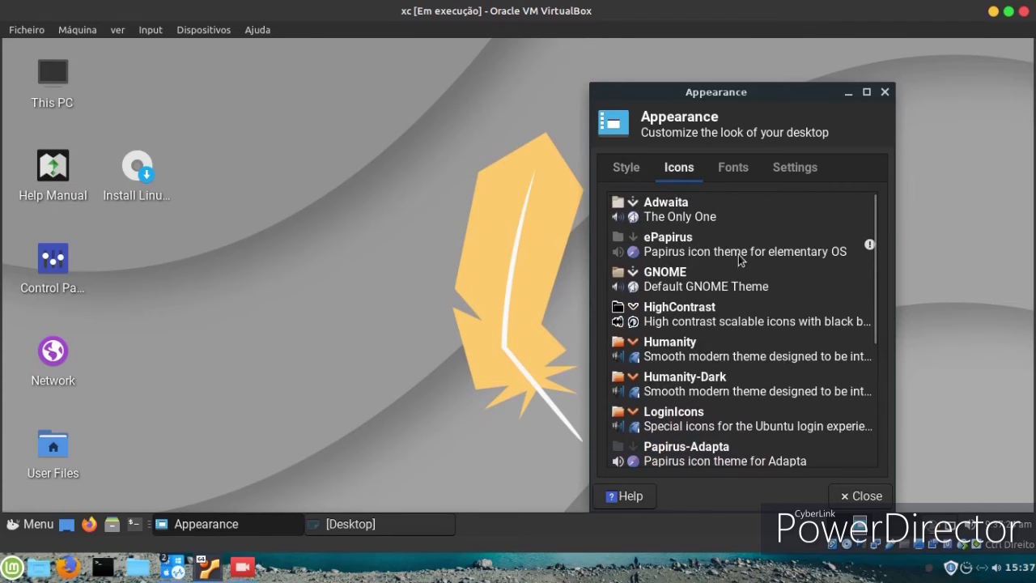
- Select the ePapirus icon theme and close the Appearance settings
left_click(657, 252)
left_click(843, 497)
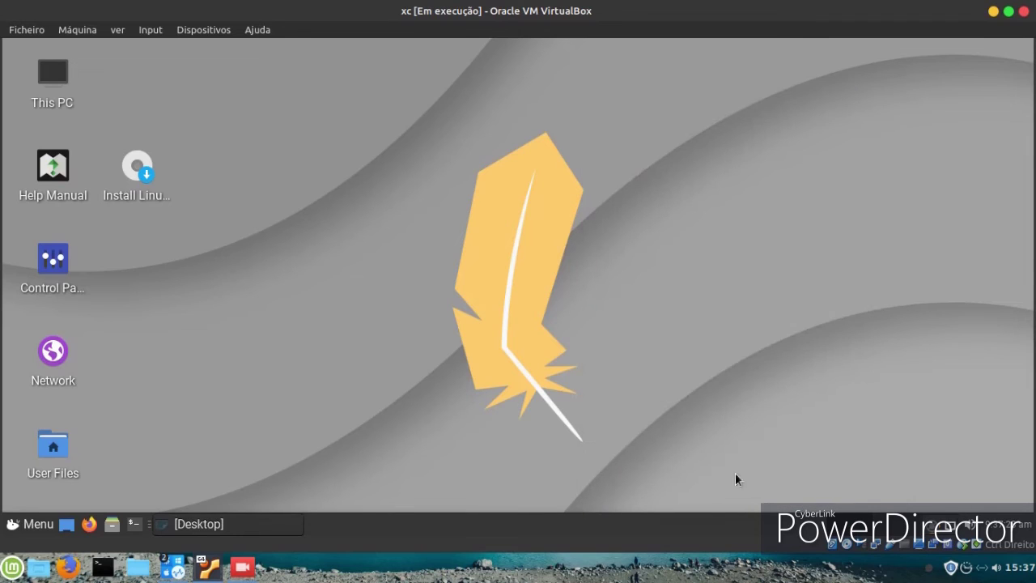
- Show the recently used applications in the applications menu and enlarge the menu so the full descriptions fit
left_click(36, 524)
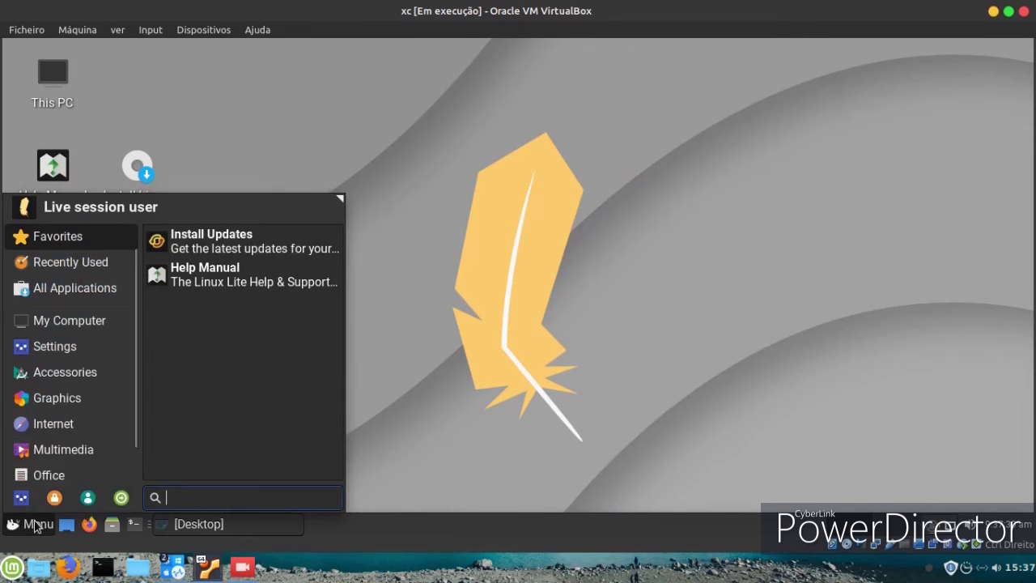
left_click(105, 263)
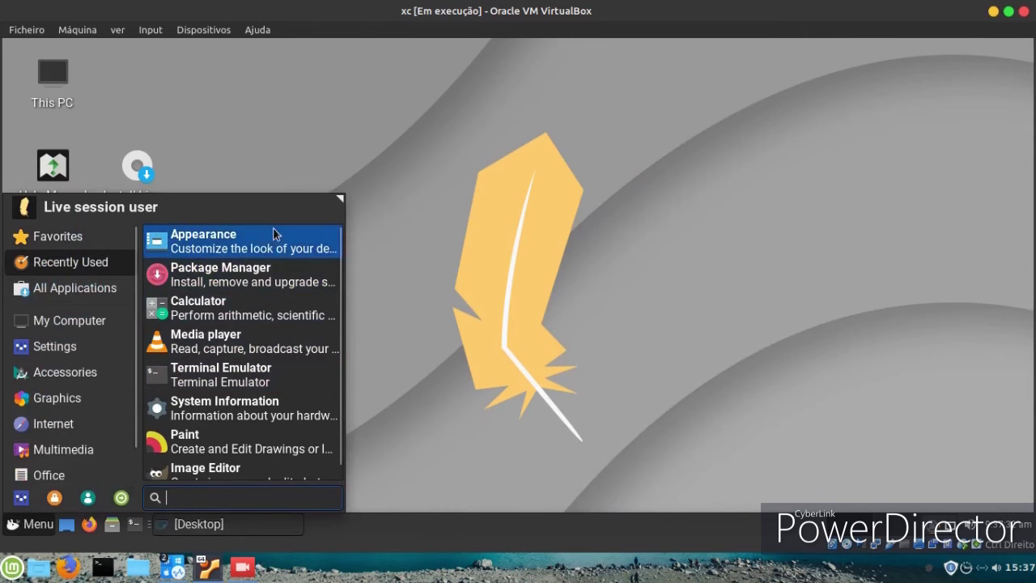
left_click_drag(338, 200, 443, 110)
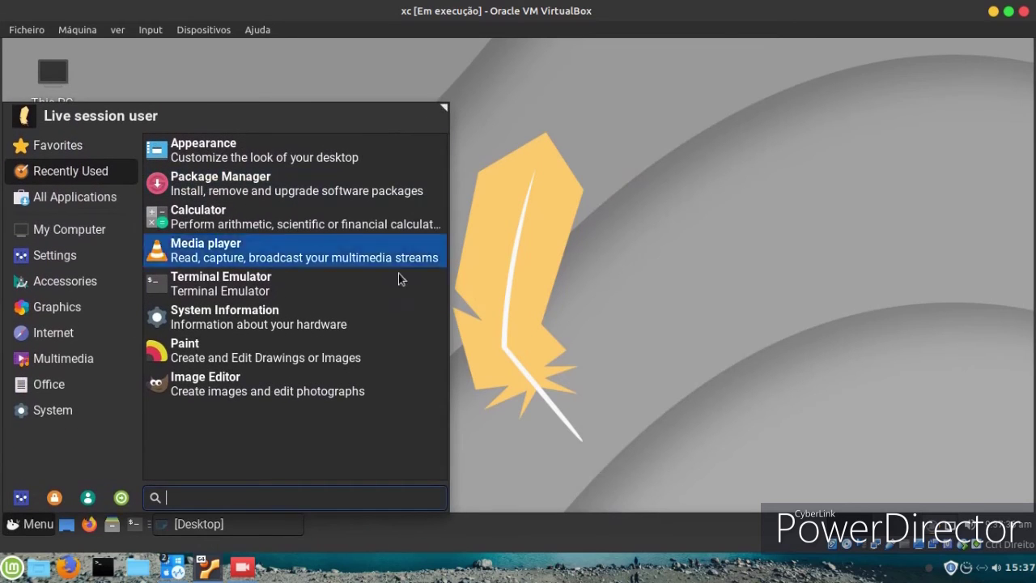
- Open LibreOffice Impress from the office applications and dismiss the Tip of the Day and the template selection
left_click(53, 411)
left_click(50, 387)
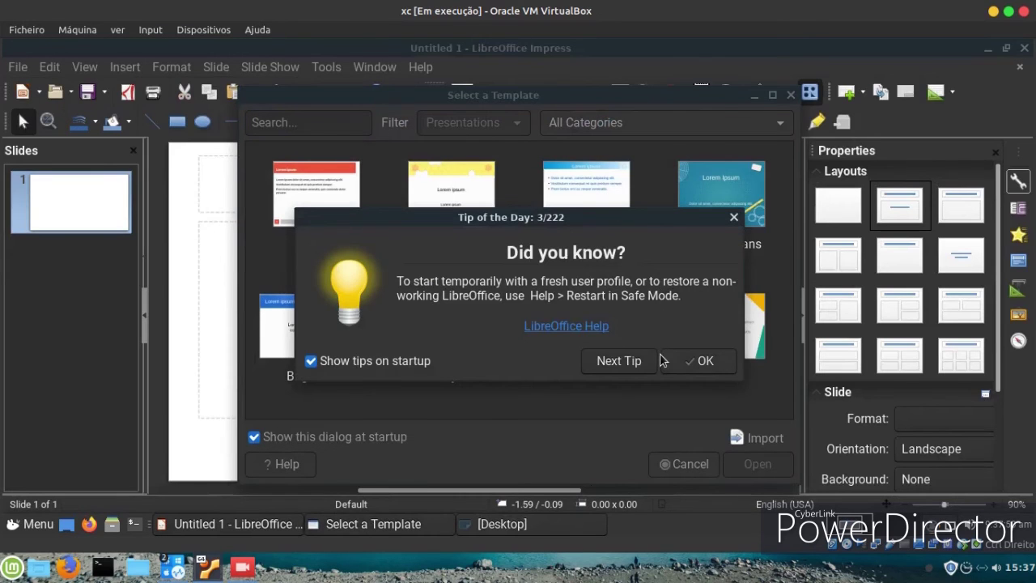
left_click(662, 360)
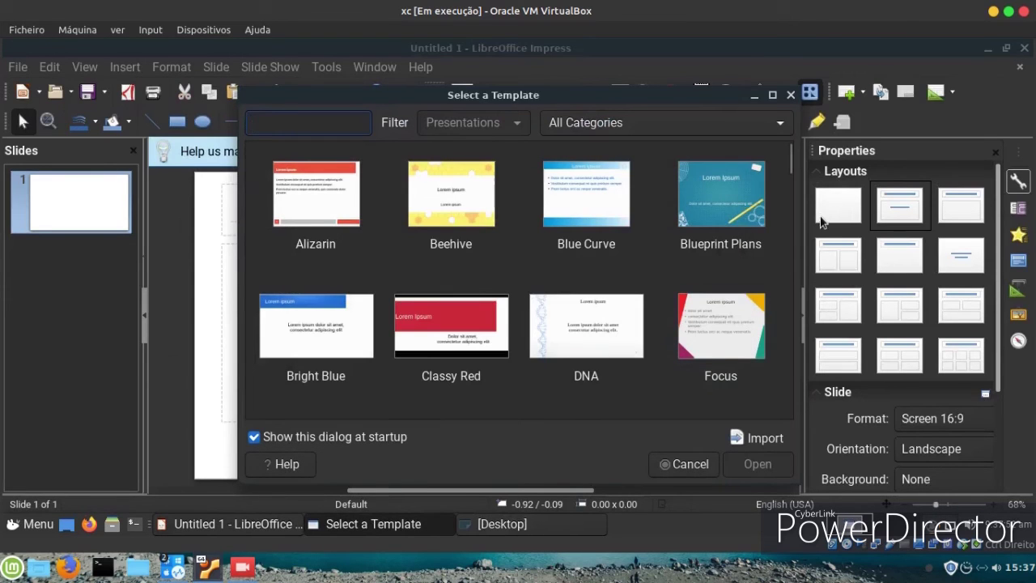
left_click(685, 463)
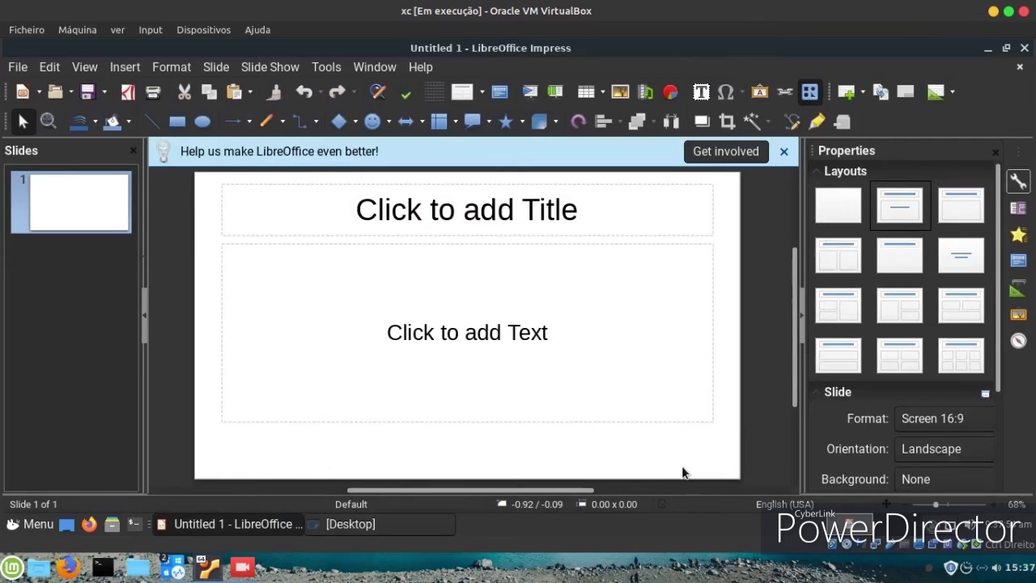
- Switch the slide to the blank layout and draw a large smiley face shape in its centre
left_click(838, 217)
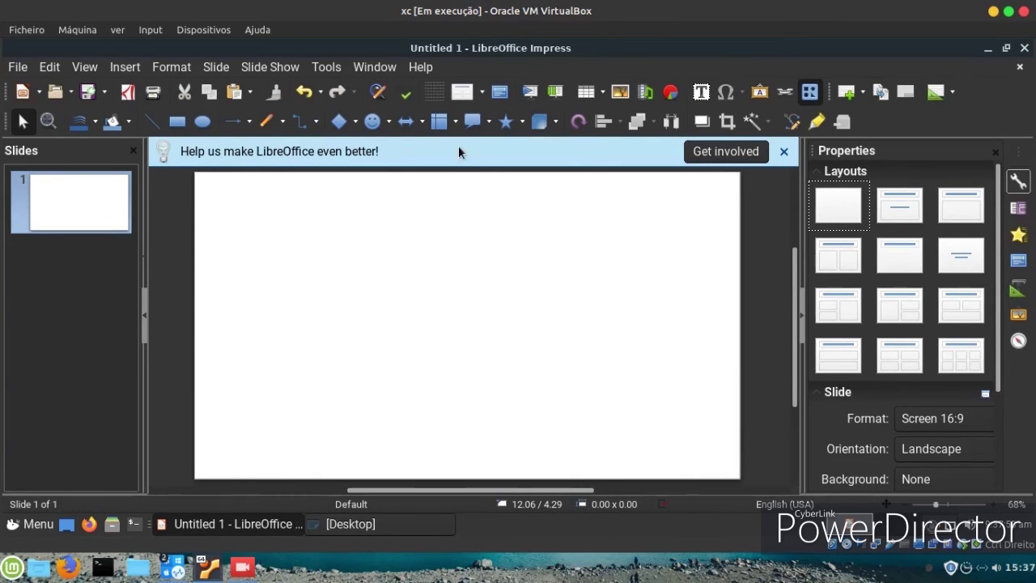
left_click(371, 120)
left_click_drag(534, 370, 566, 410)
left_click(633, 389)
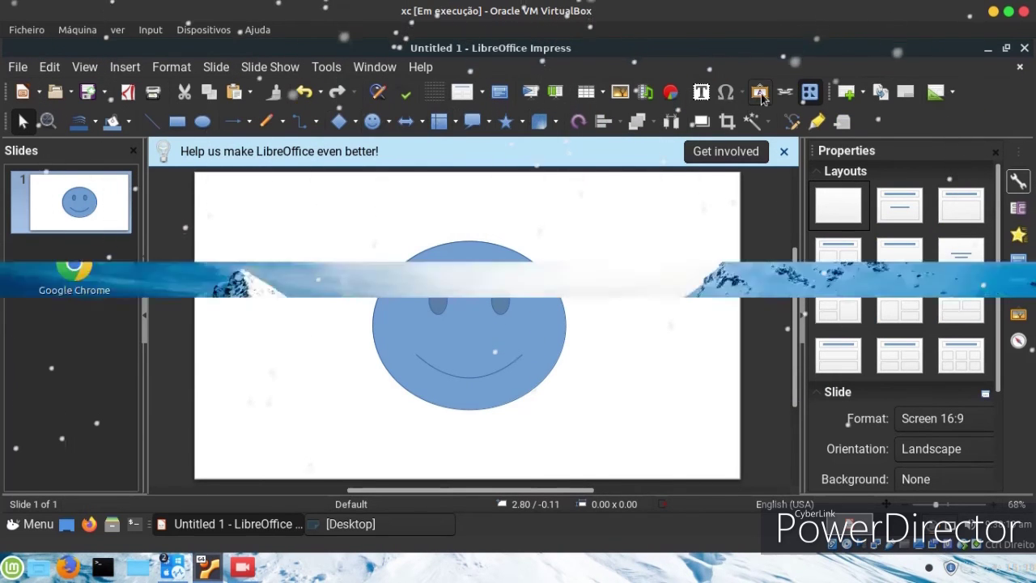
- Insert a Fontwork object in the red-and-yellow gradient style from the first row of the Fontwork Gallery
left_click(759, 91)
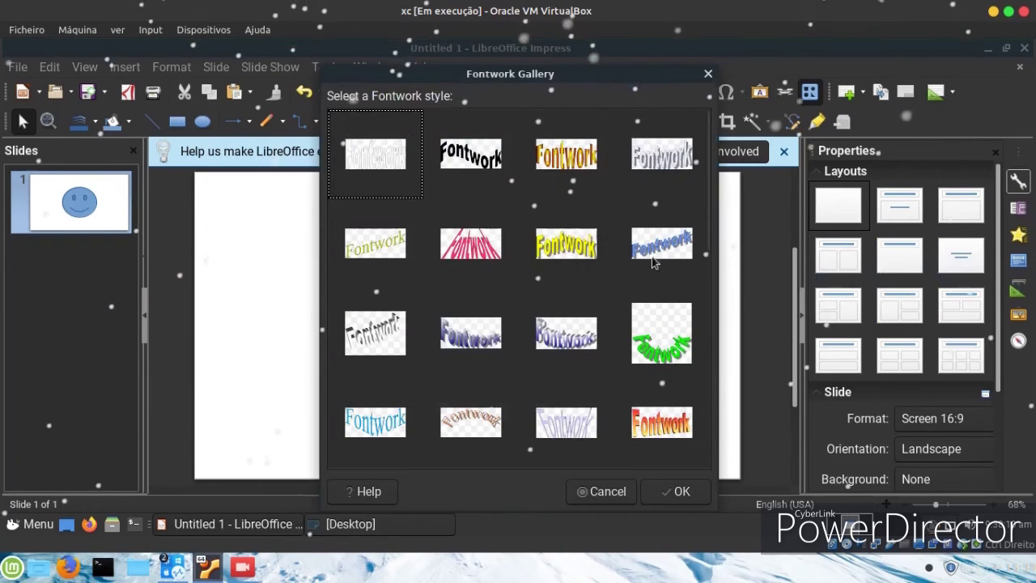
left_click(547, 176)
double_click(547, 177)
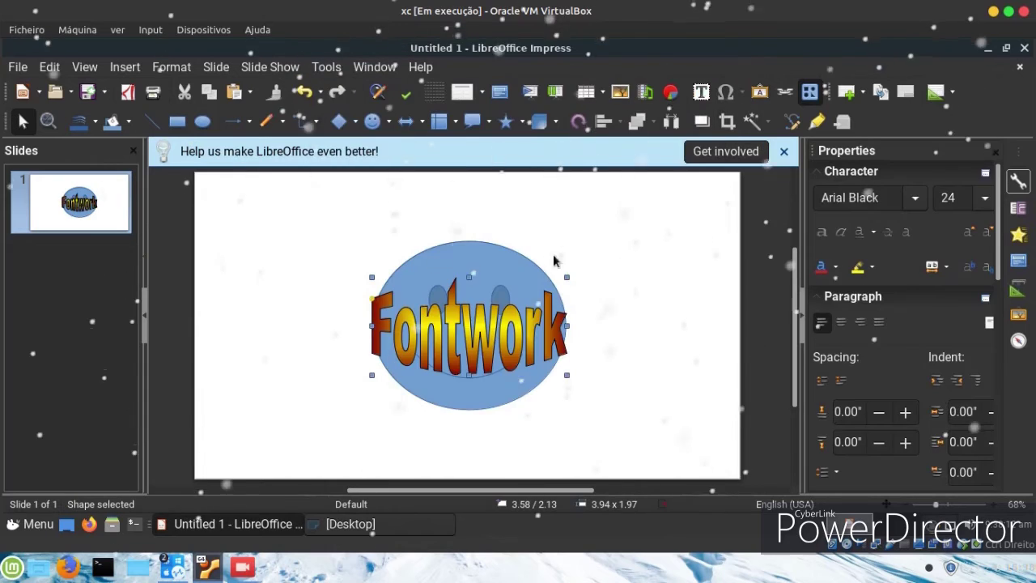
- Replace the Fontwork object's text with "Hi"
key("BackSpace")
key("BackSpace")
key("BackSpace")
key("BackSpace")
key("BackSpace")
key("BackSpace")
key("BackSpace")
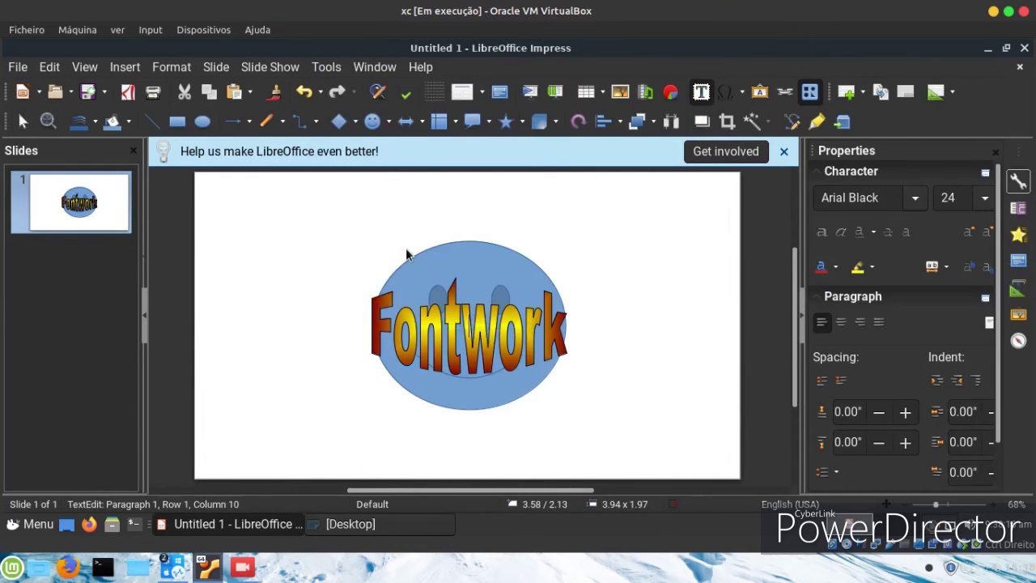
type("Hi")
left_click(287, 348)
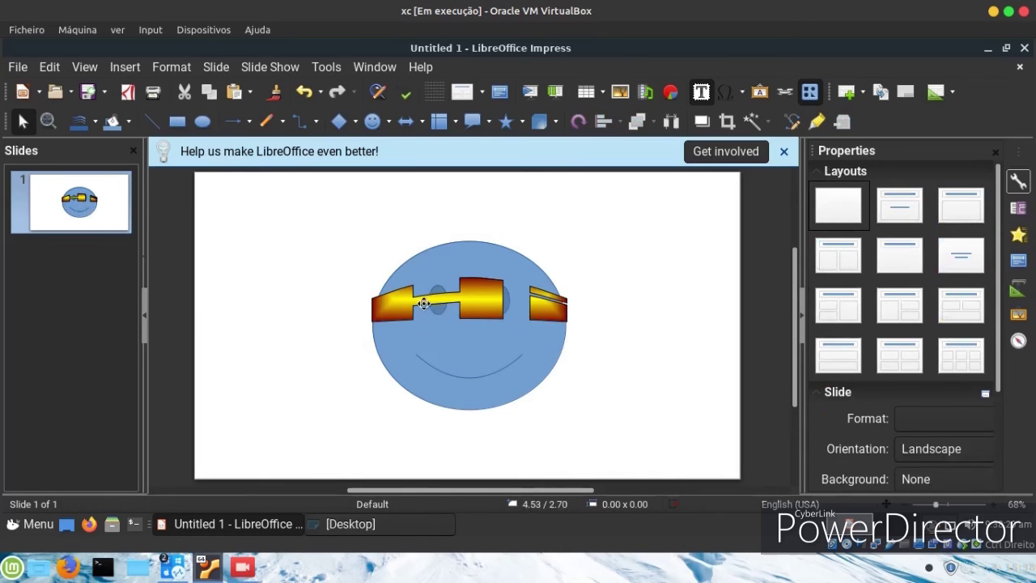
- Move the "Hi" Fontwork up over the smiley's upper right edge, shrink it to about 1.54 x 1.20, and give it a wave shape
left_click(385, 311)
left_click_drag(385, 311, 375, 243)
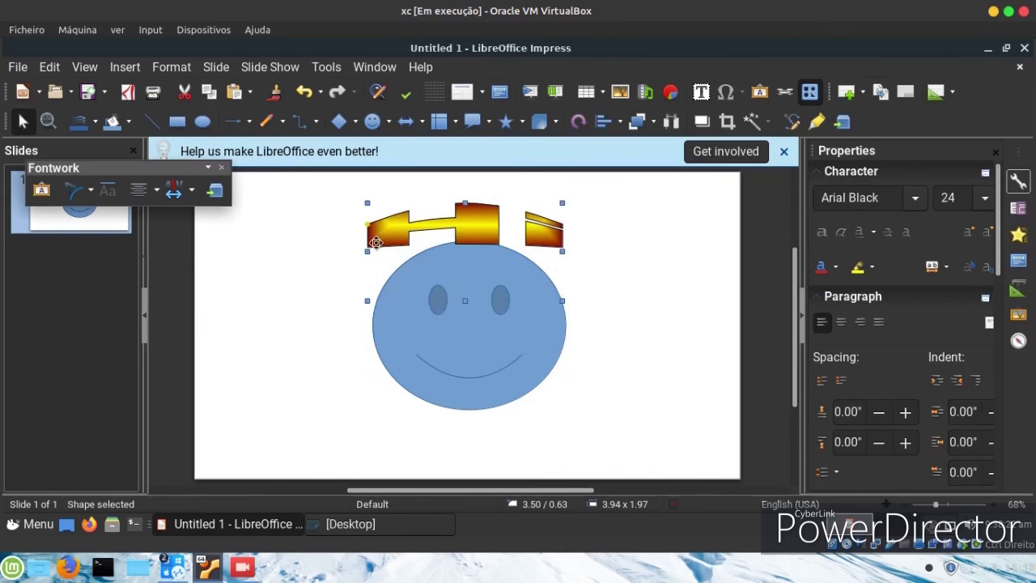
left_click_drag(368, 206, 487, 242)
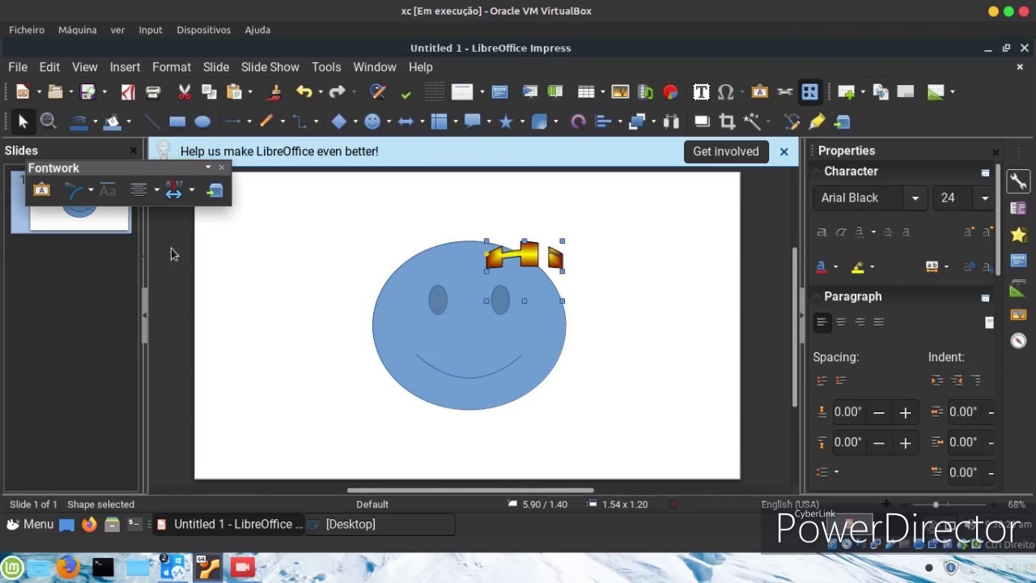
left_click(91, 192)
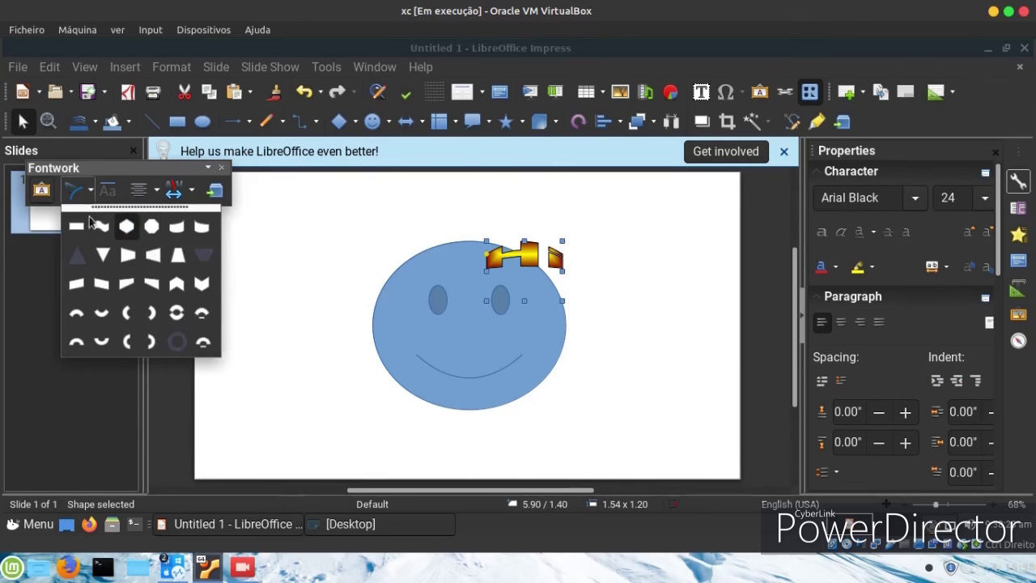
left_click(89, 232)
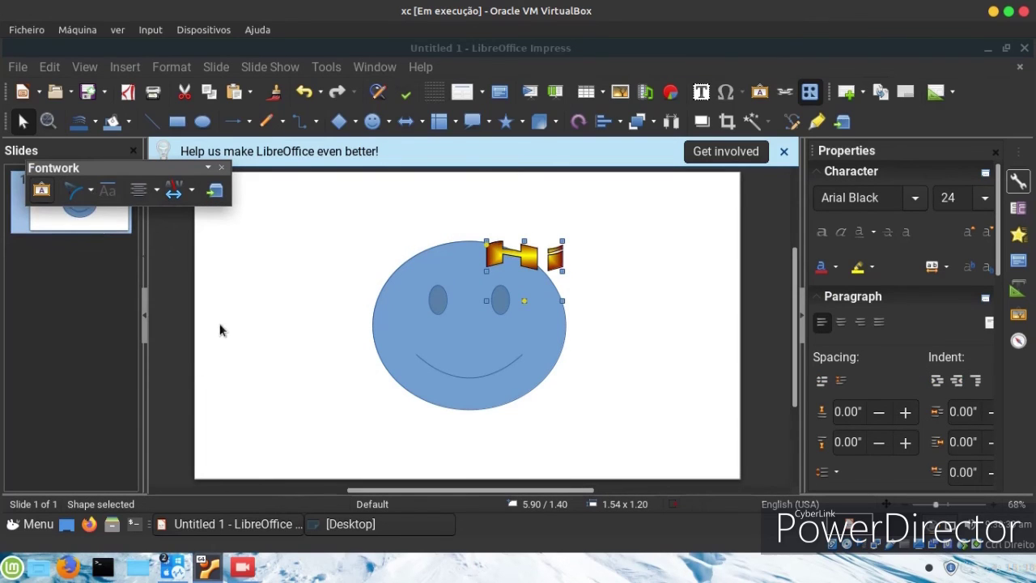
- Move the "Hi" Fontwork to the right of the smiley face and close the presentation without saving
left_click_drag(492, 256, 637, 257)
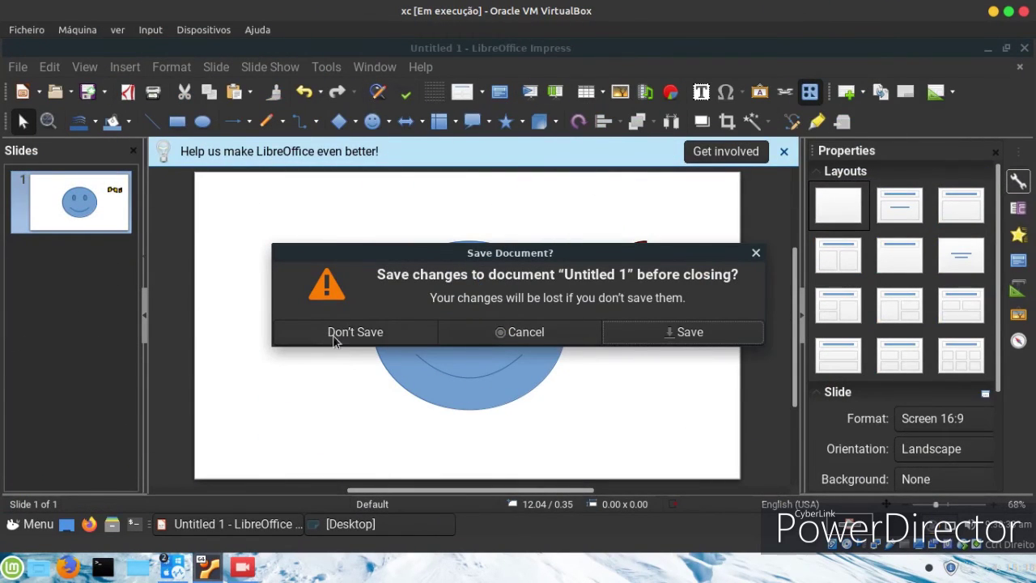
left_click(333, 338)
- Set the desktop wallpaper to the golden sunset over a rocky coast and close the desktop settings
right_click(411, 145)
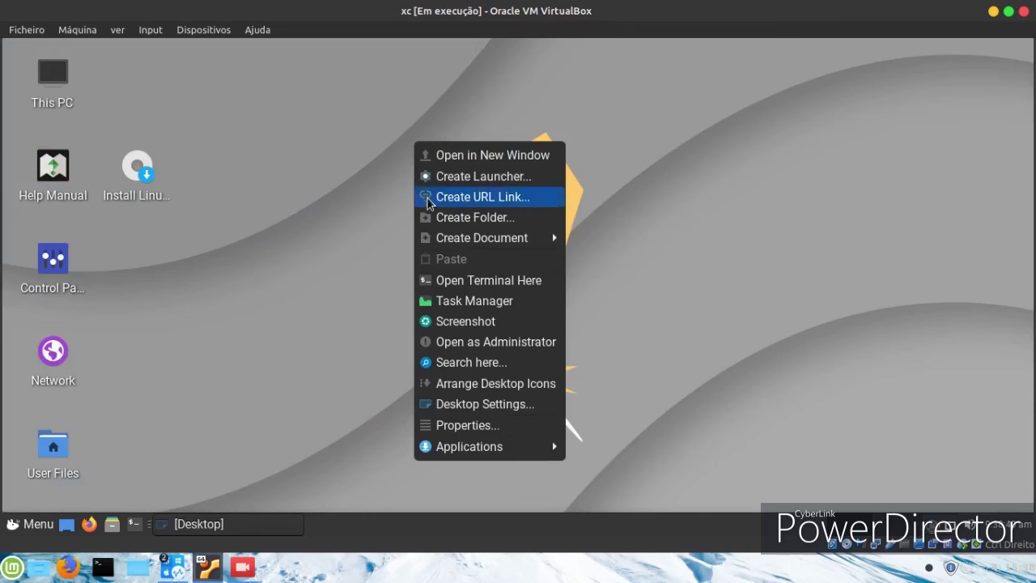
left_click(446, 404)
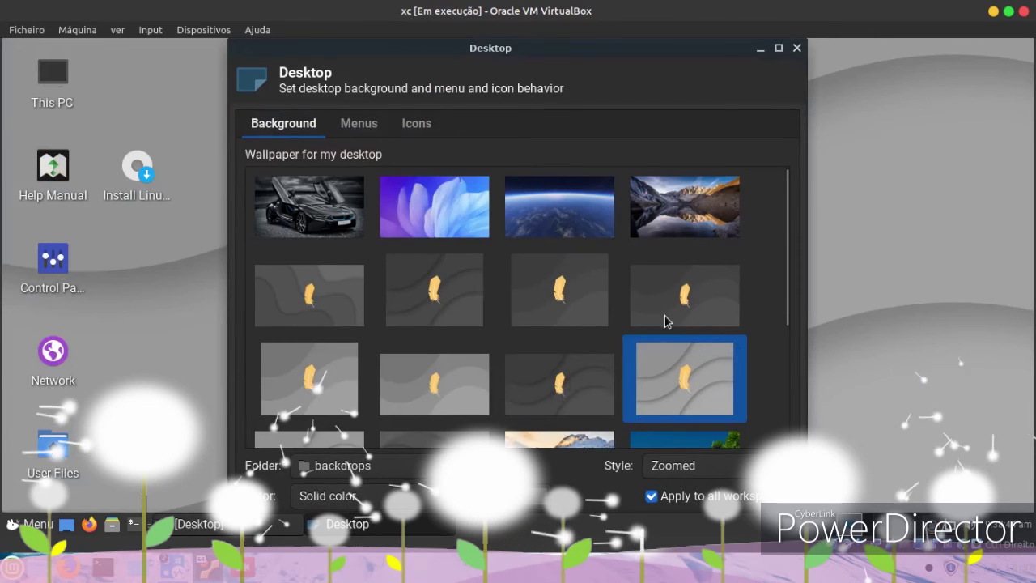
scroll(785, 300, "down", 5)
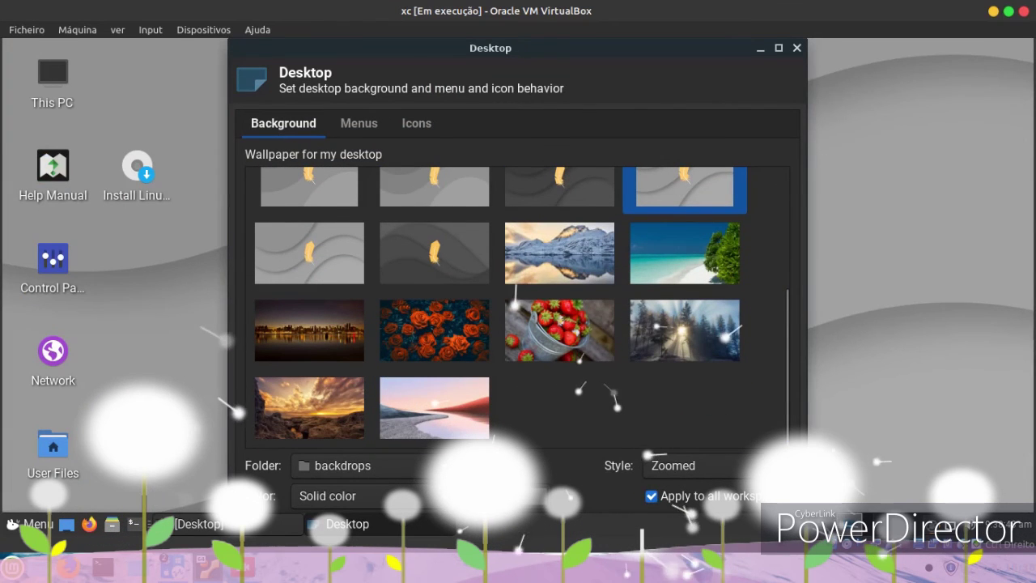
left_click(309, 406)
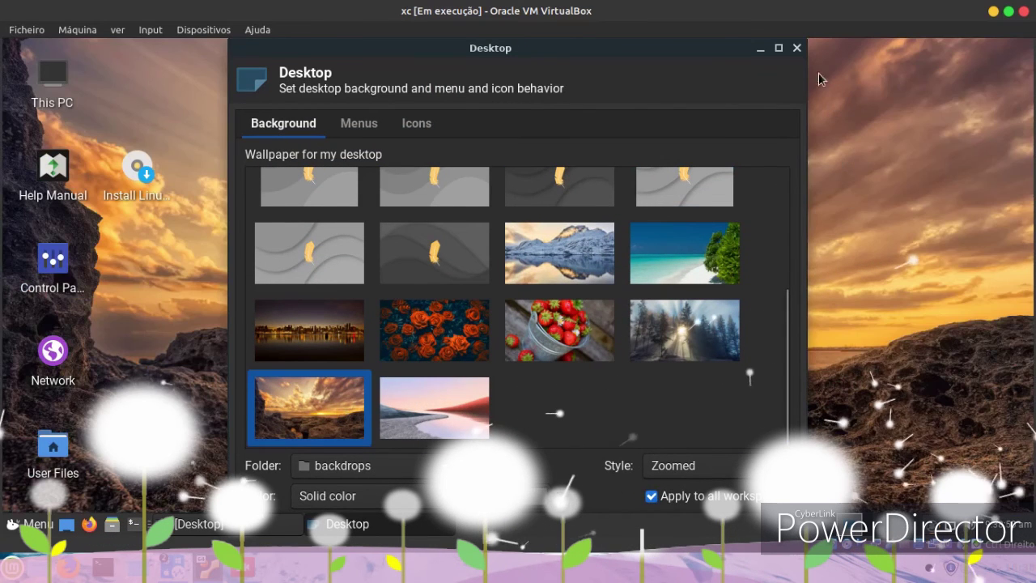
left_click(796, 48)
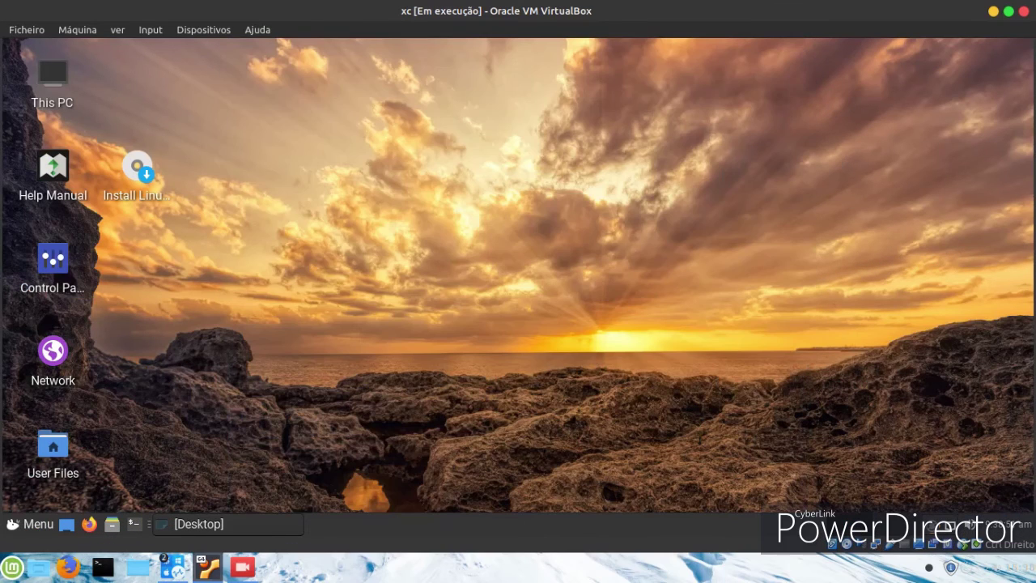
- Look through the style options in the panel separator's properties and close them without changing the style
right_click(557, 516)
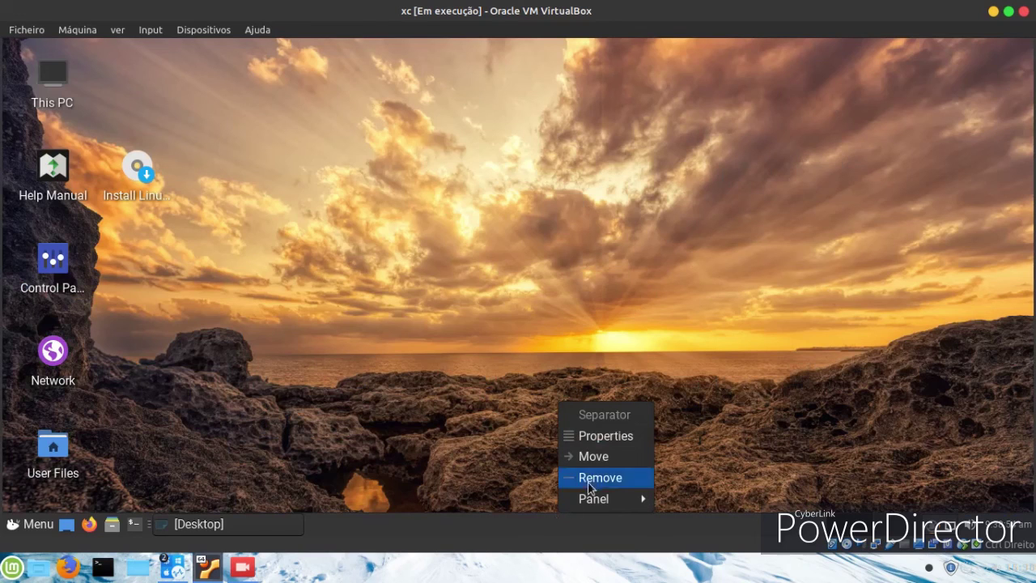
left_click(596, 437)
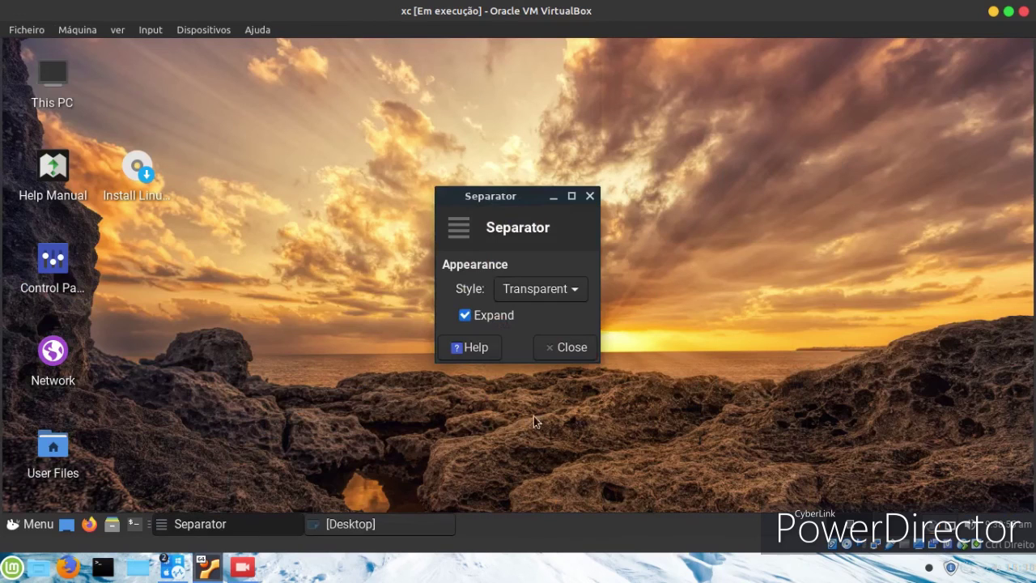
left_click(541, 296)
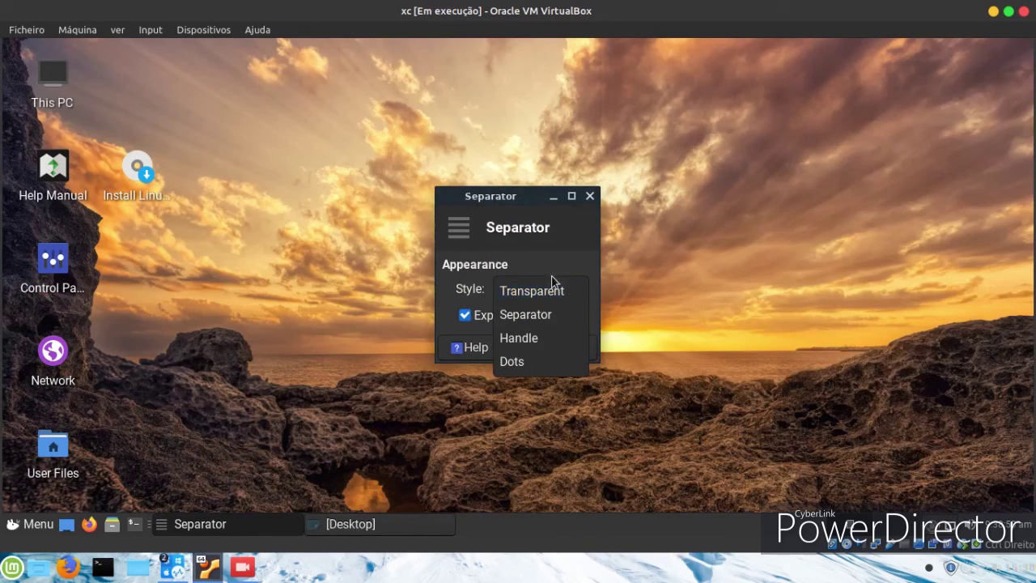
left_click(560, 245)
left_click(557, 348)
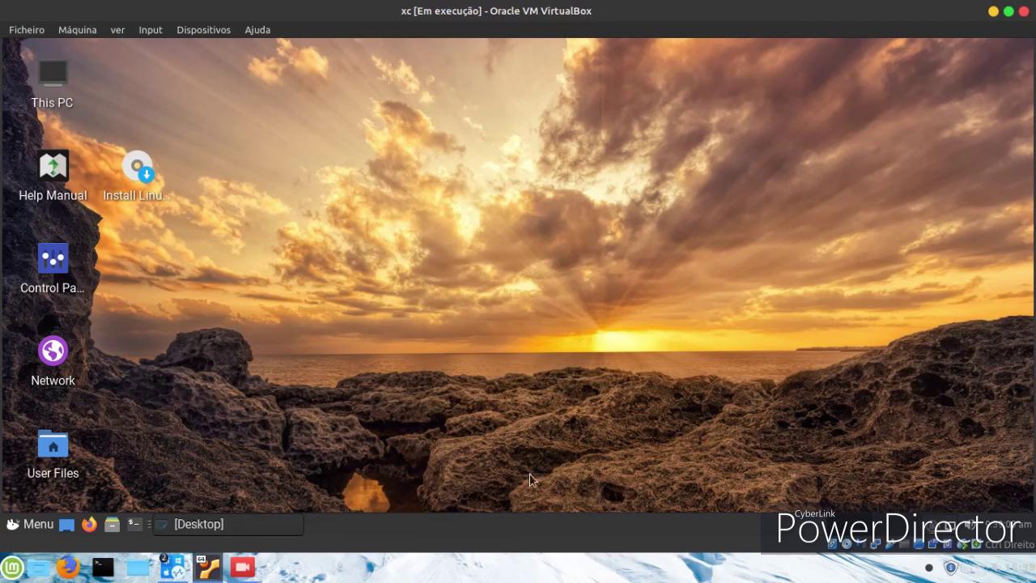
- Set the background style of Panel 1 to Background image in the Panel Preferences
right_click(523, 519)
mouse_move(556, 505)
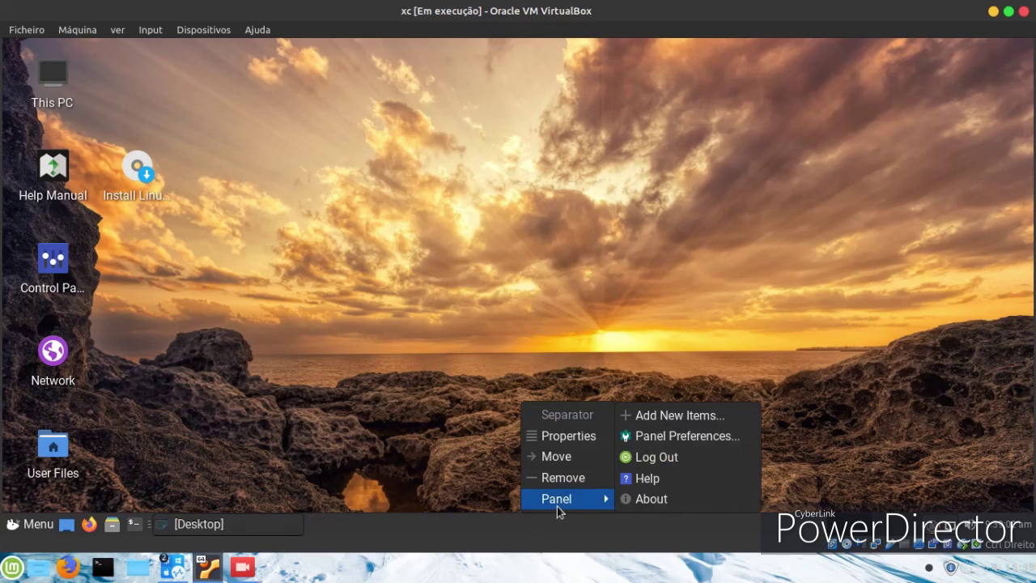
left_click(652, 438)
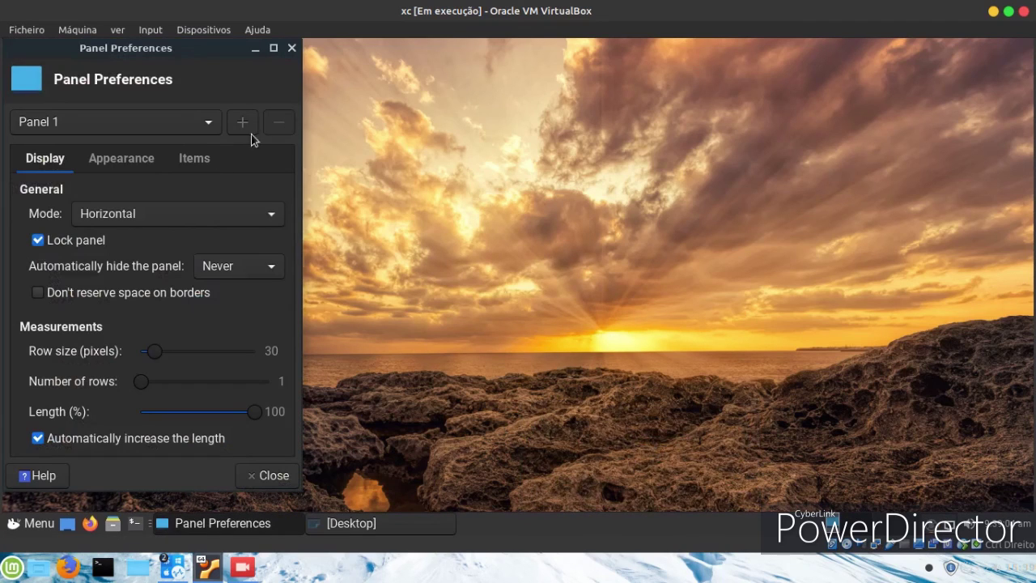
left_click(120, 159)
left_click(136, 215)
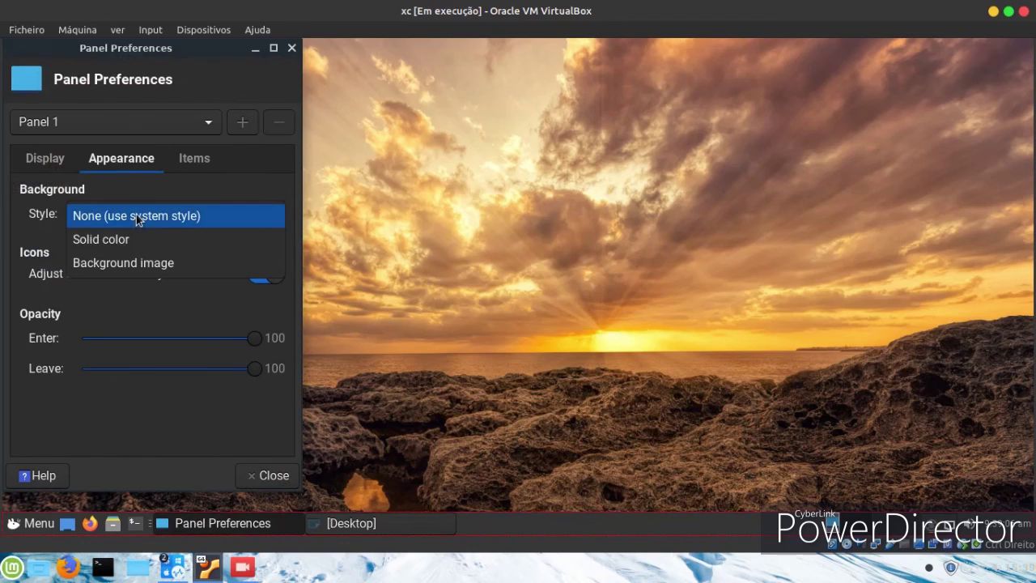
left_click(147, 263)
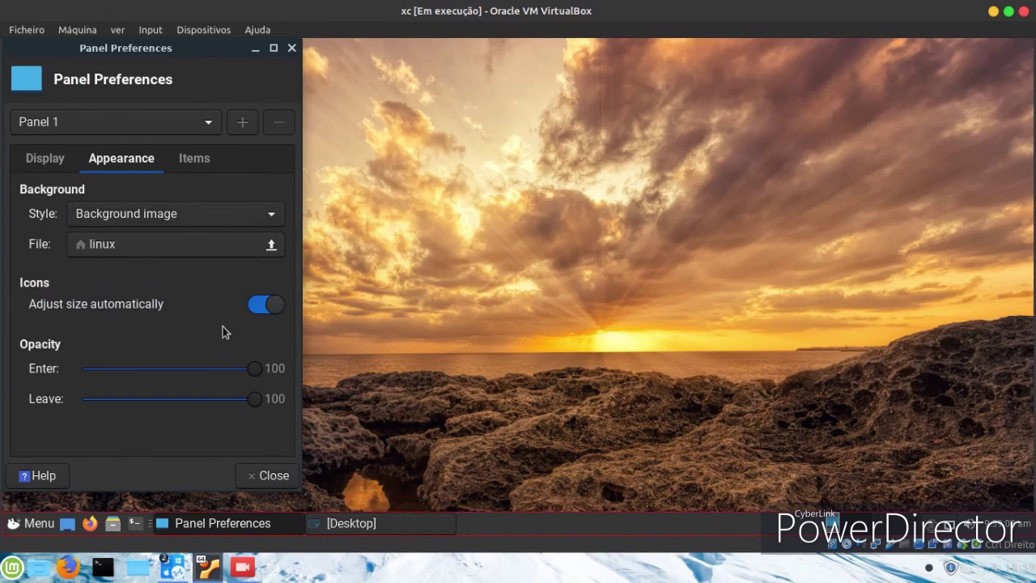
- Lower the panel's Leave opacity to 38 and close the Panel Preferences
left_click_drag(254, 376, 170, 378)
left_click_drag(253, 398, 149, 398)
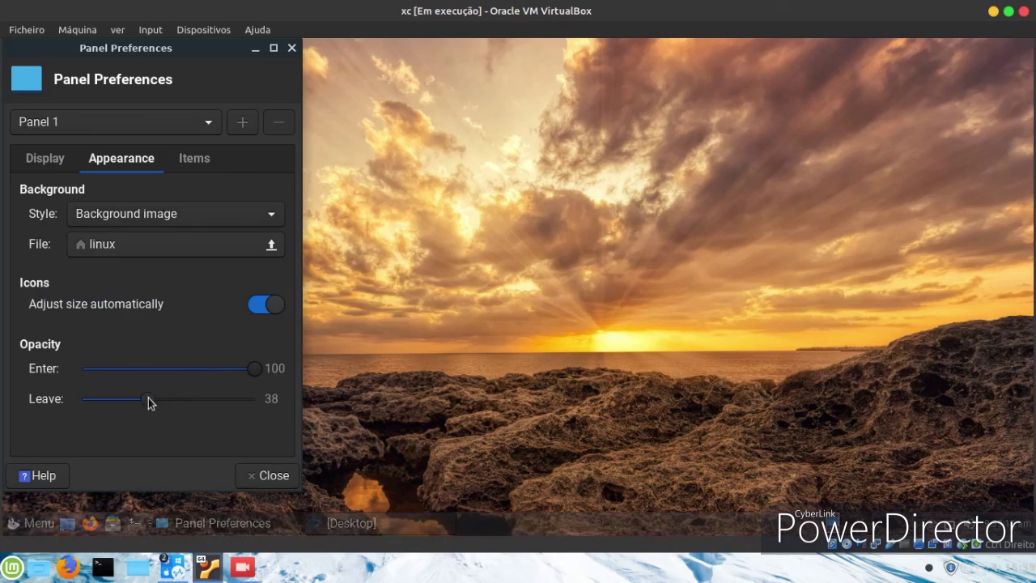
left_click(253, 480)
- Open the Task Manager from the system applications, examine CPU, memory and process usage, and close it
left_click(36, 524)
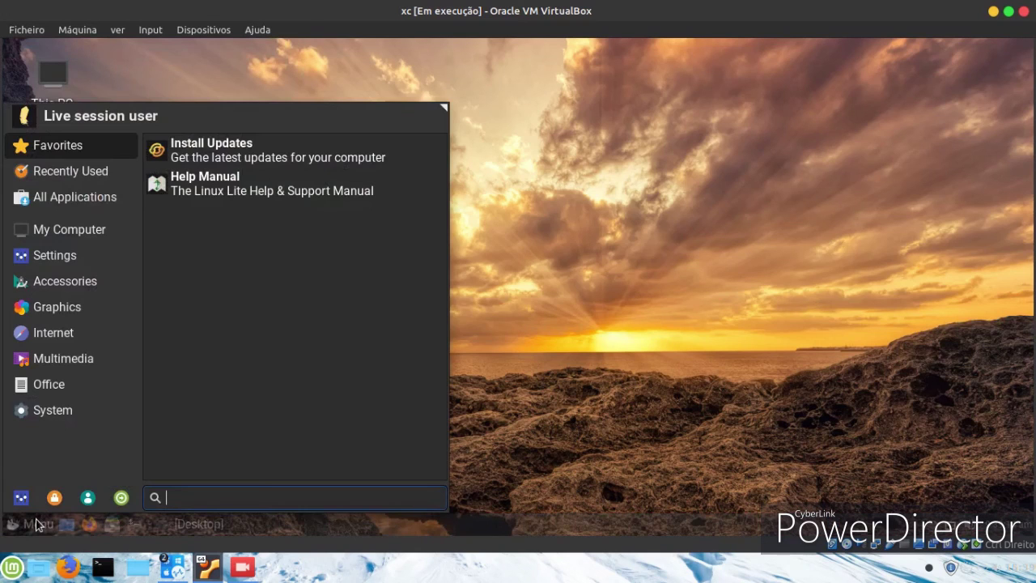
left_click(83, 332)
left_click(73, 410)
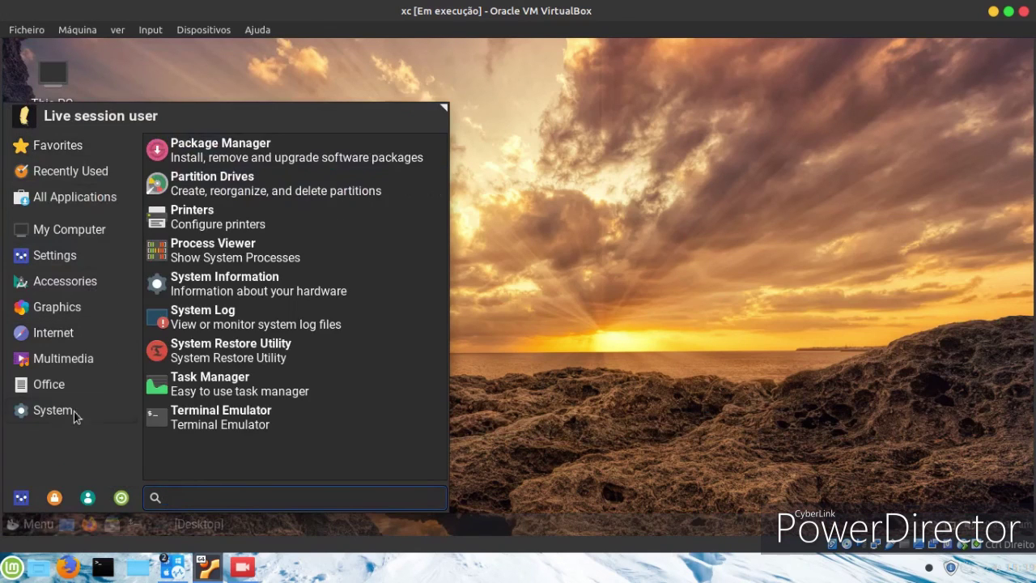
left_click(162, 396)
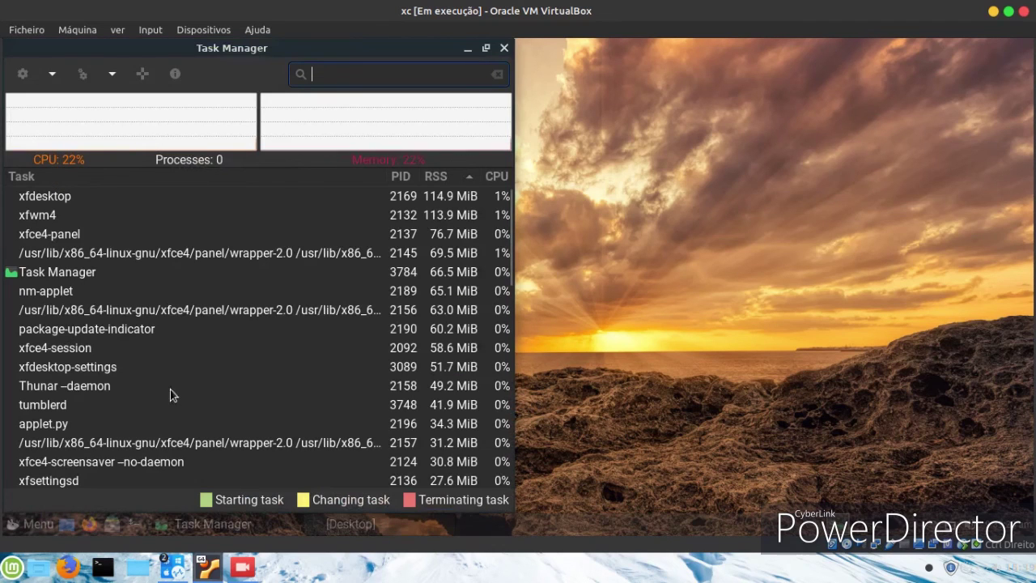
left_click(243, 31)
left_click(399, 55)
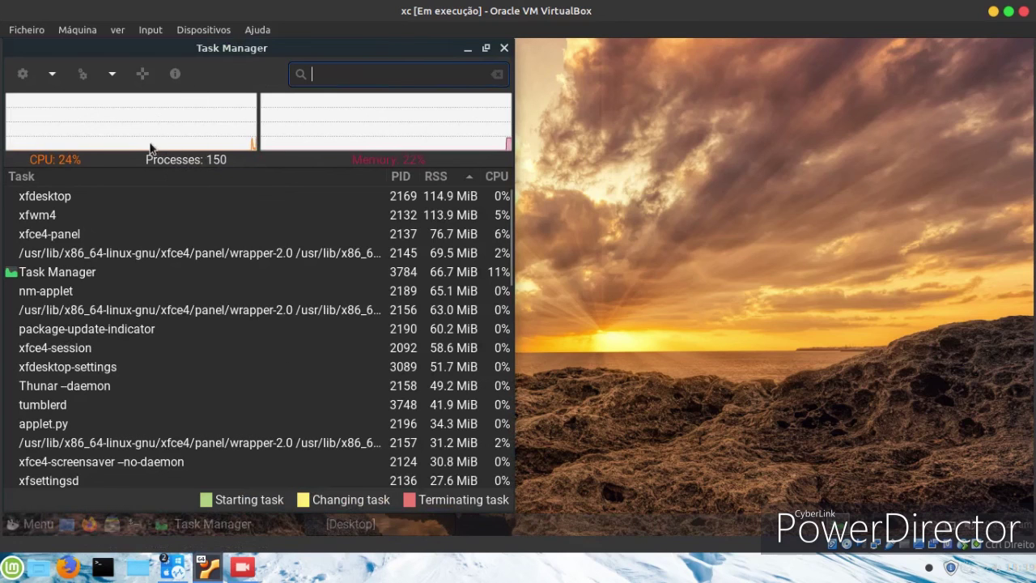
left_click(504, 50)
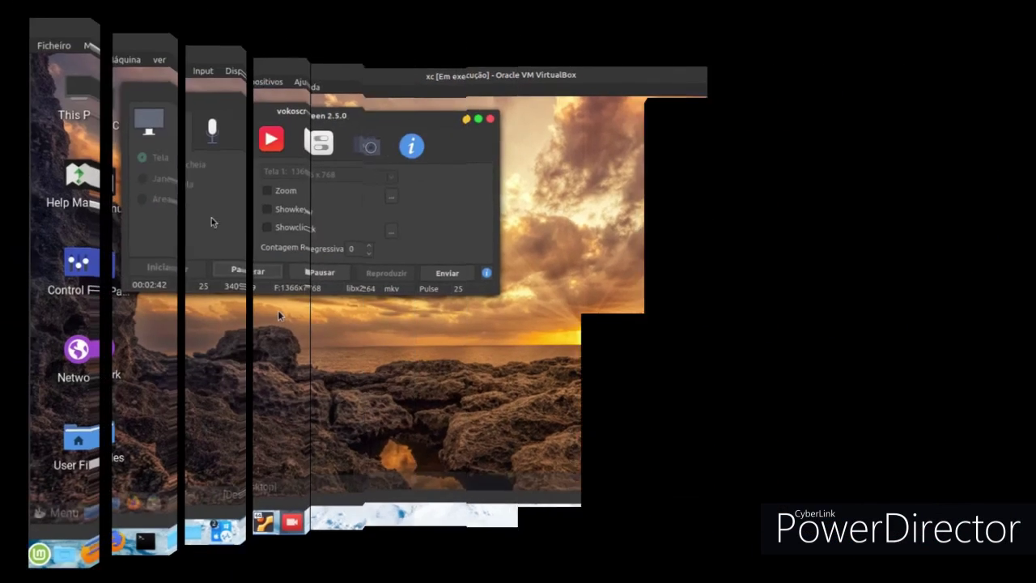